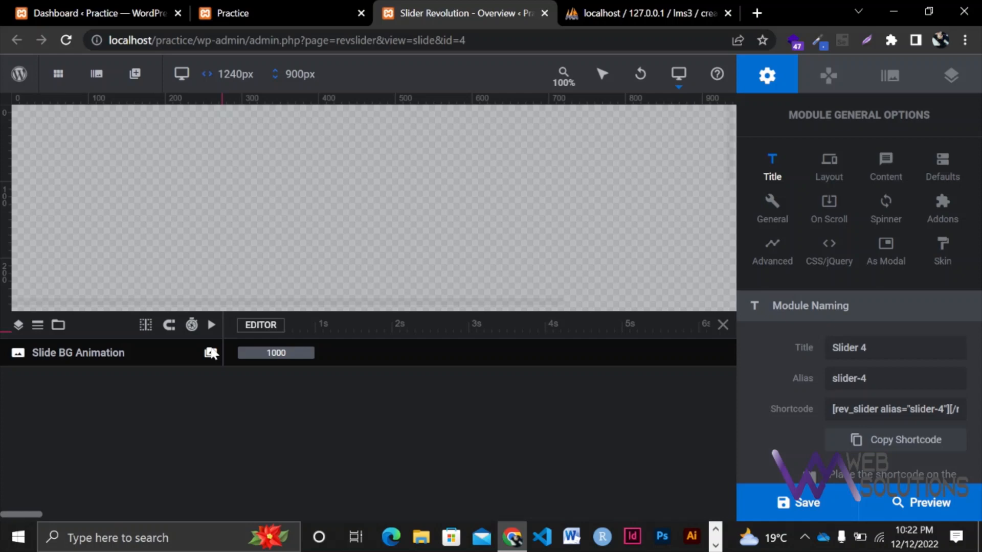
Set the slide background to an image, using the picture of the mug with the orange g from the media library.
left_click(211, 353)
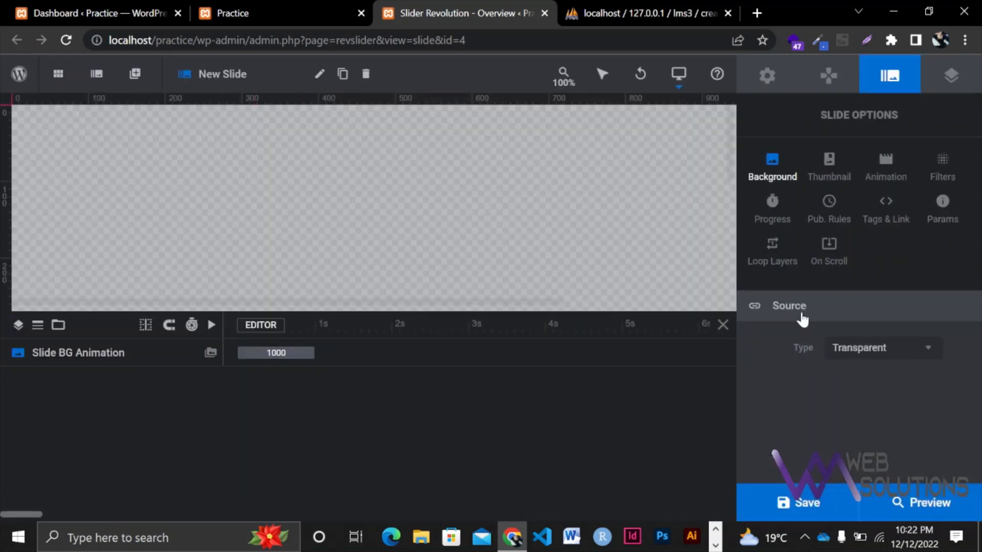
left_click(870, 352)
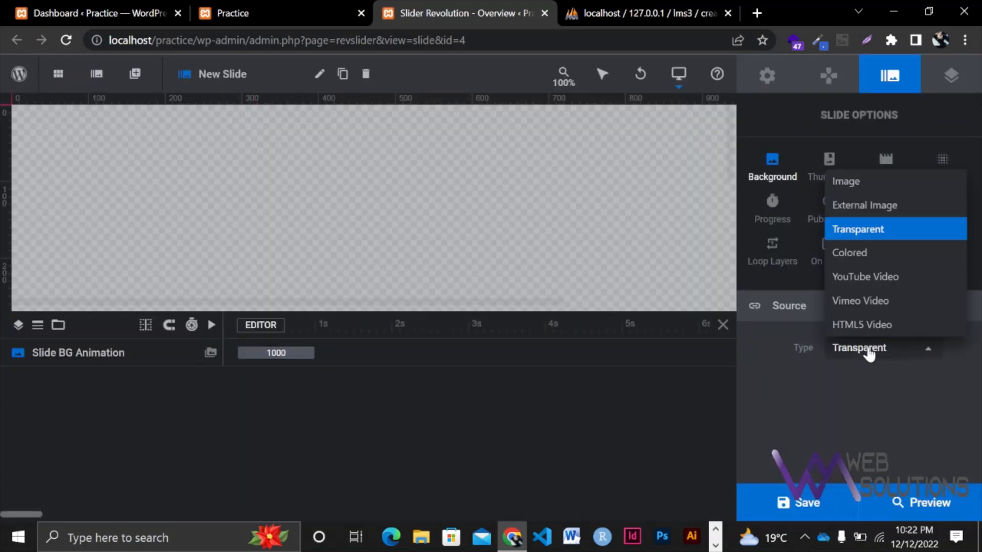
left_click(858, 181)
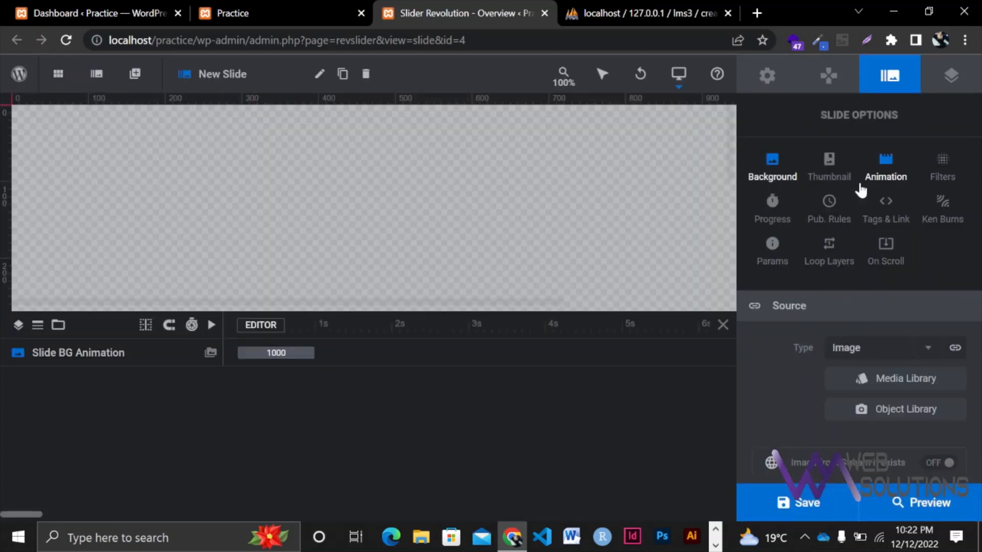
left_click(911, 380)
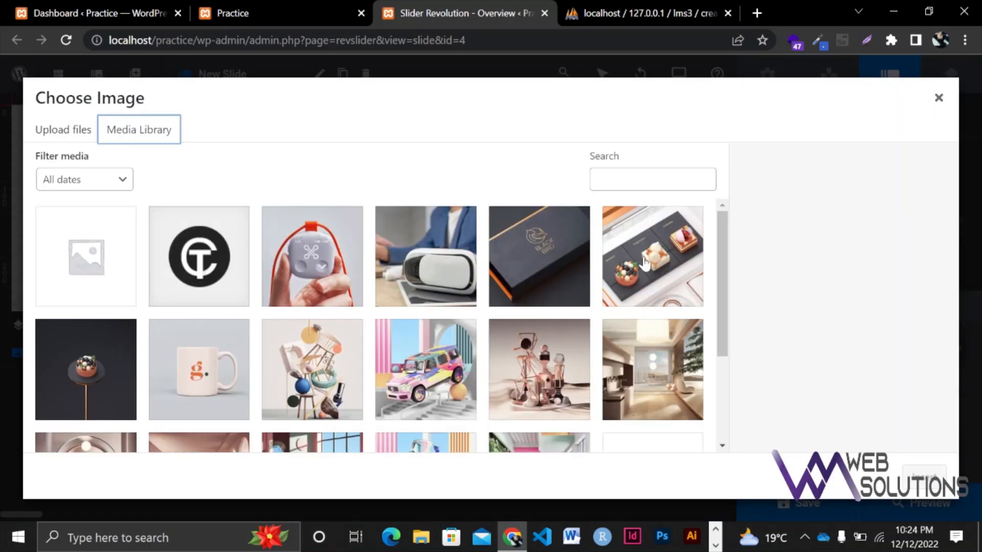
scroll(458, 316, "down", 1)
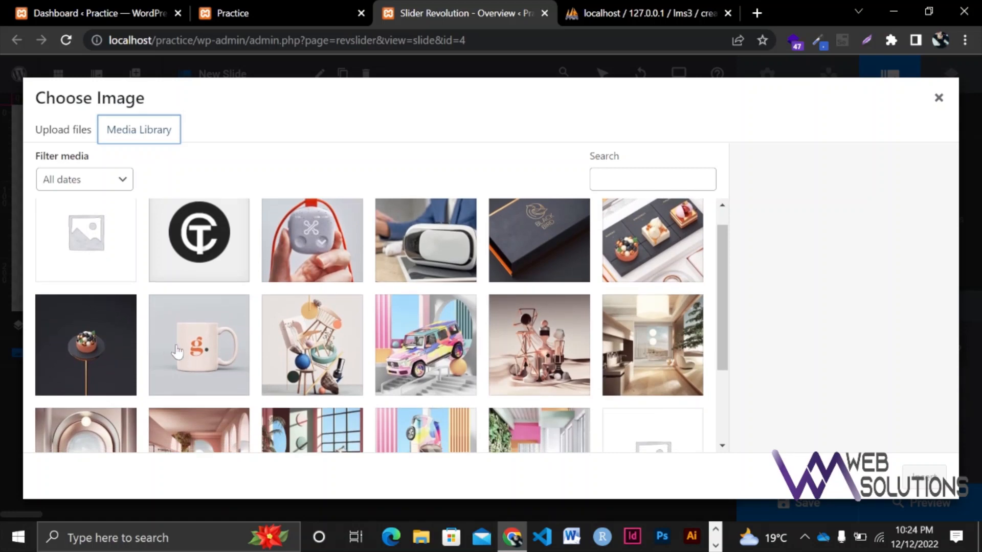
left_click(193, 352)
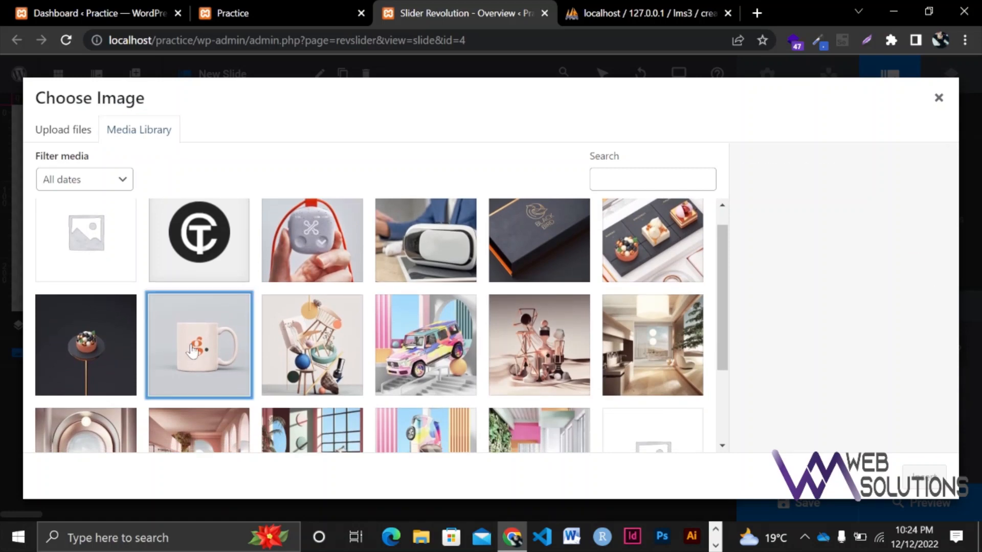
left_click(921, 478)
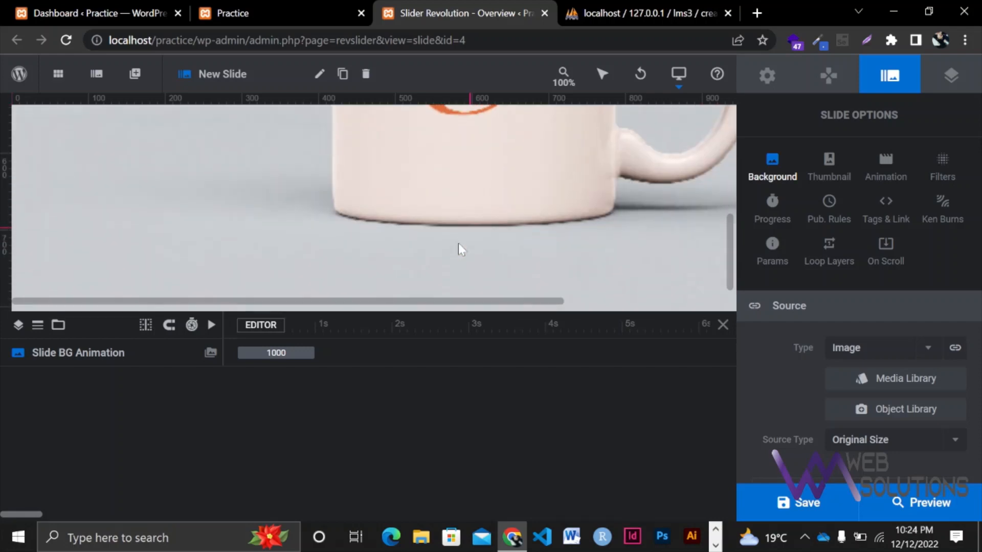
Add a text layer to the slide reading "WELLCOME TO OUR PORTFOLIO".
left_click(135, 74)
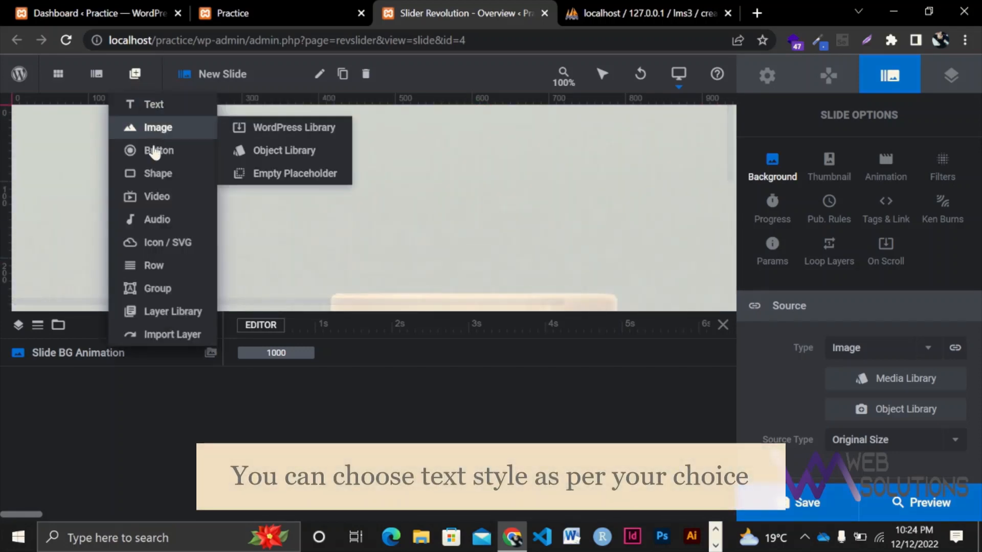
left_click(161, 109)
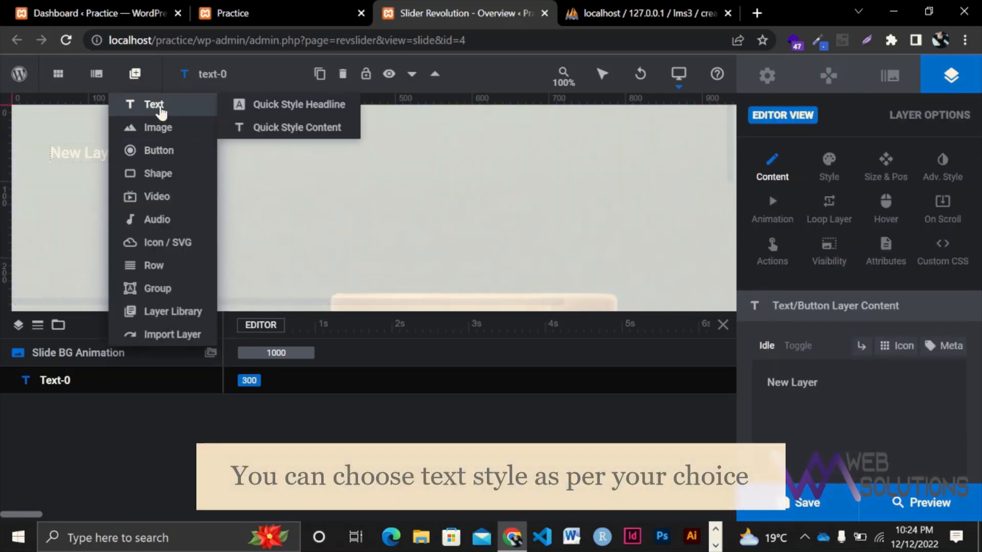
type("WEL")
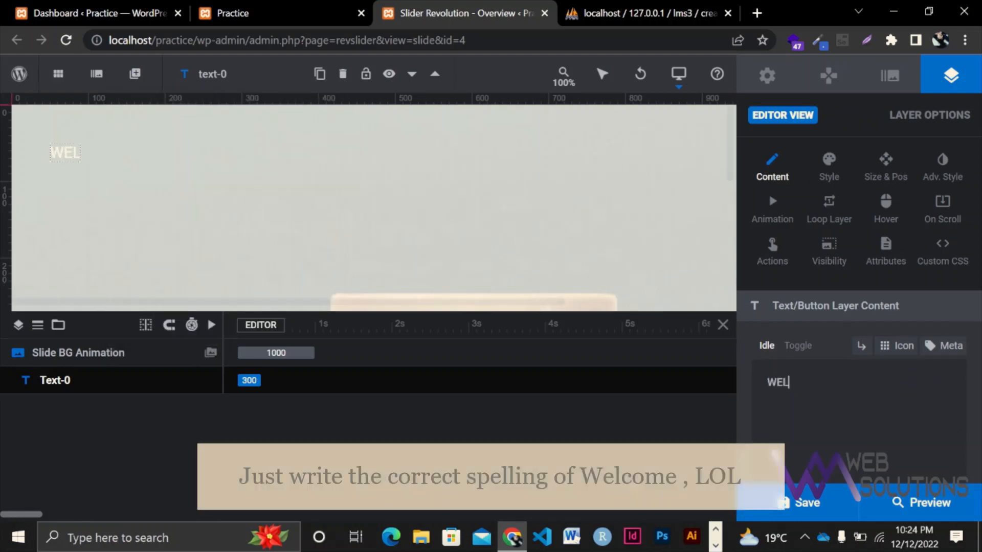
type("LCOME TO")
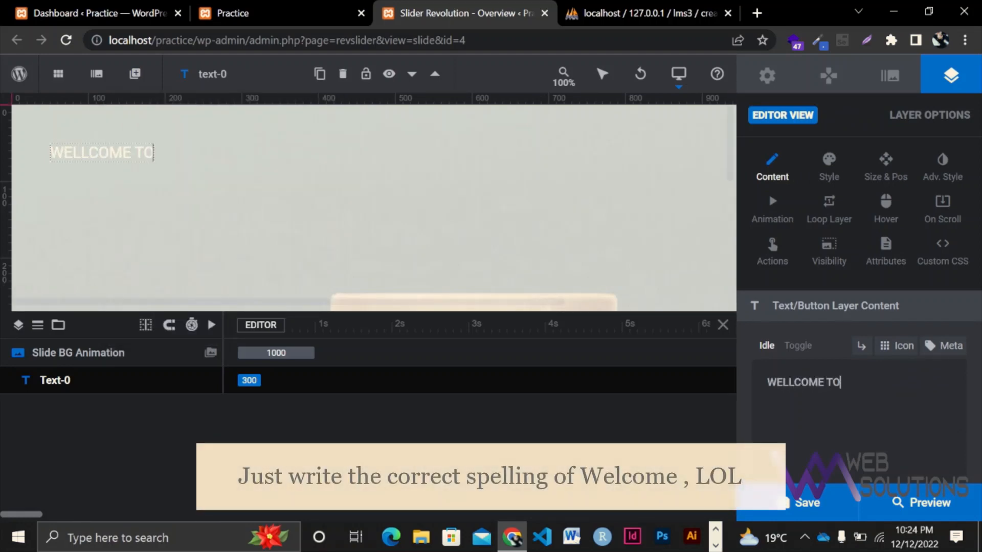
type(" OUR PORTFOLIO")
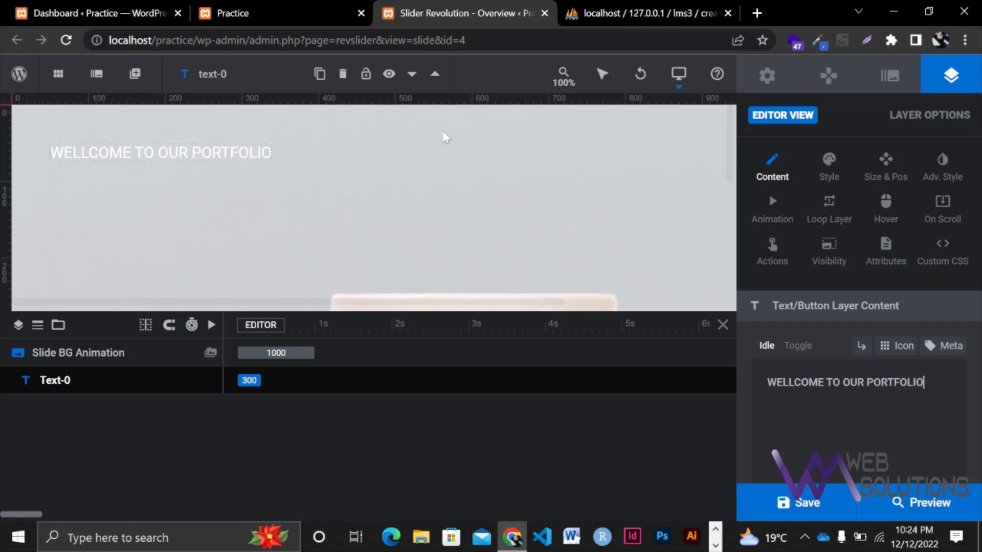
Set the font size of the headline text layer to 56px.
left_click(269, 159)
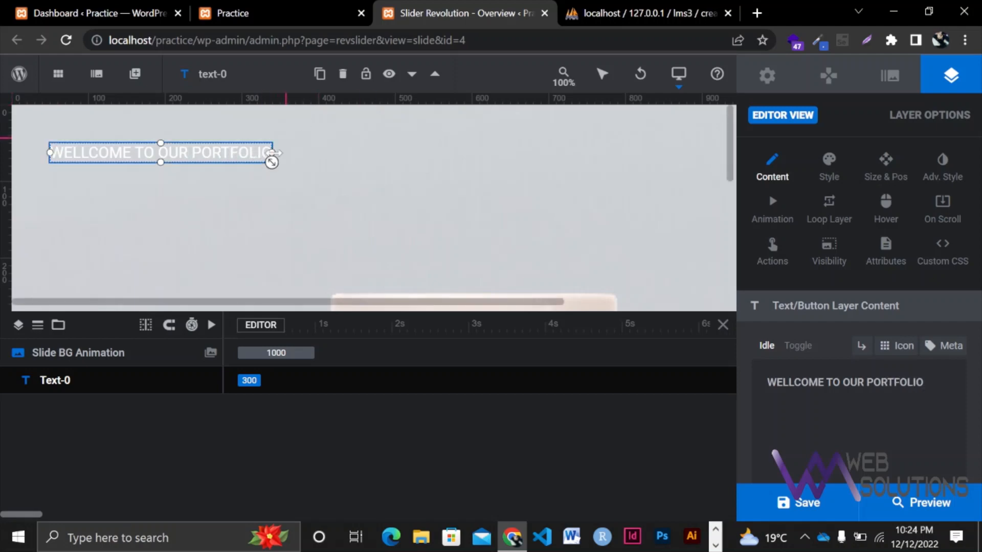
left_click(830, 169)
left_click(844, 348)
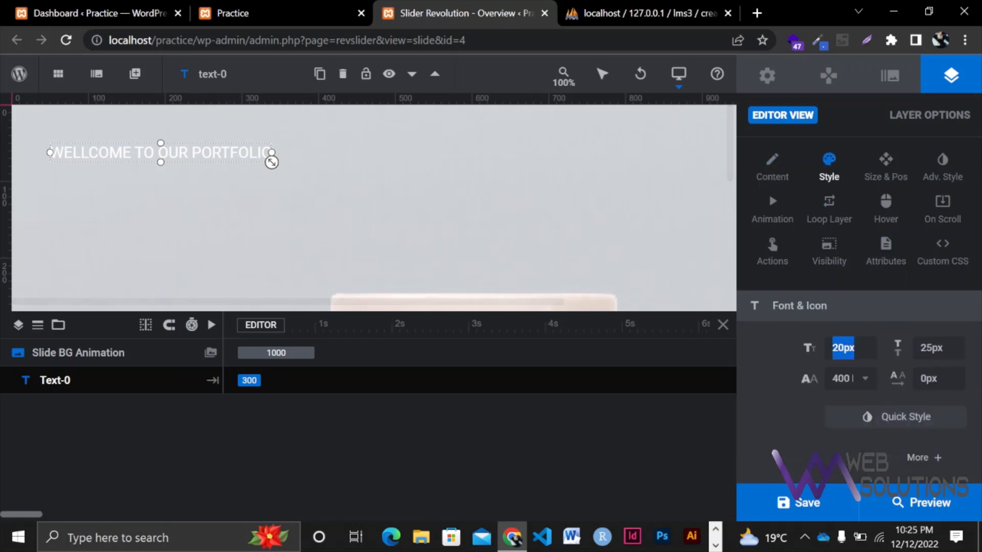
key("Up")
key("Up")
key("Up")
key("Up")
key("Up")
key("Up")
key("Up")
key("Up")
key("Up")
key("Up")
key("Up")
key("Up")
key("Up")
key("Up")
key("Up")
key("Up")
key("Up")
key("Up")
key("Up")
key("Up")
key("Up")
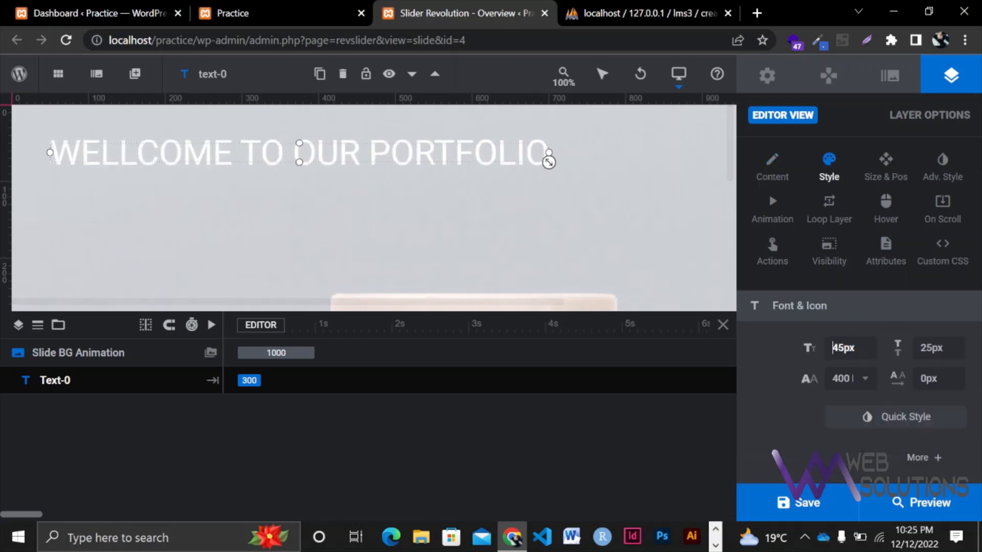
key("Up")
key("Up")
key("Up")
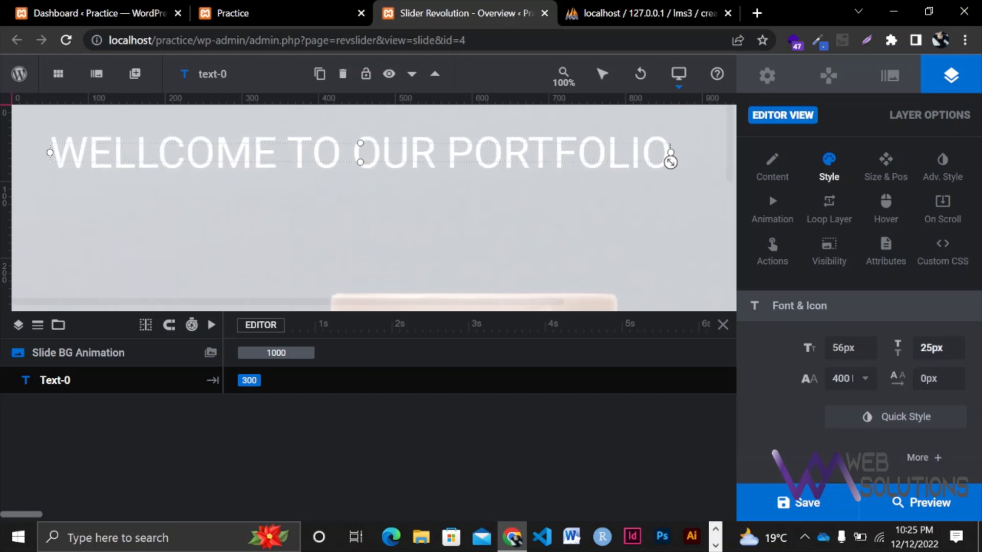
Set the headline's line height to 49px and its font weight to 700 Bold.
left_click(932, 349)
key("Up")
key("Up")
key("Up")
key("Up")
key("Up")
key("Up")
key("Up")
key("Up")
key("Up")
key("Up")
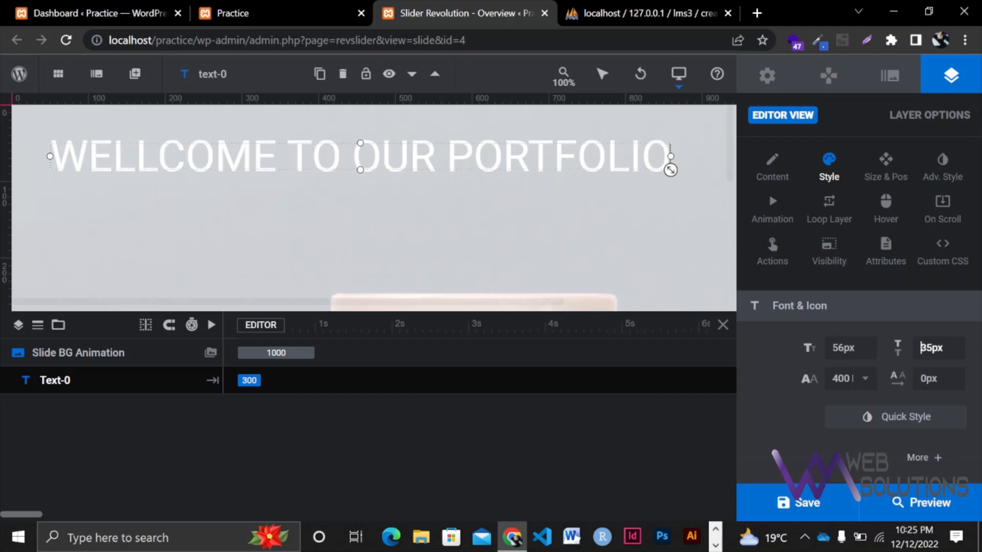
key("Up")
key("Up")
key("Up")
key("Up")
key("Up")
key("Up")
key("Up")
key("Up")
key("Up")
key("Up")
key("Up")
key("Up")
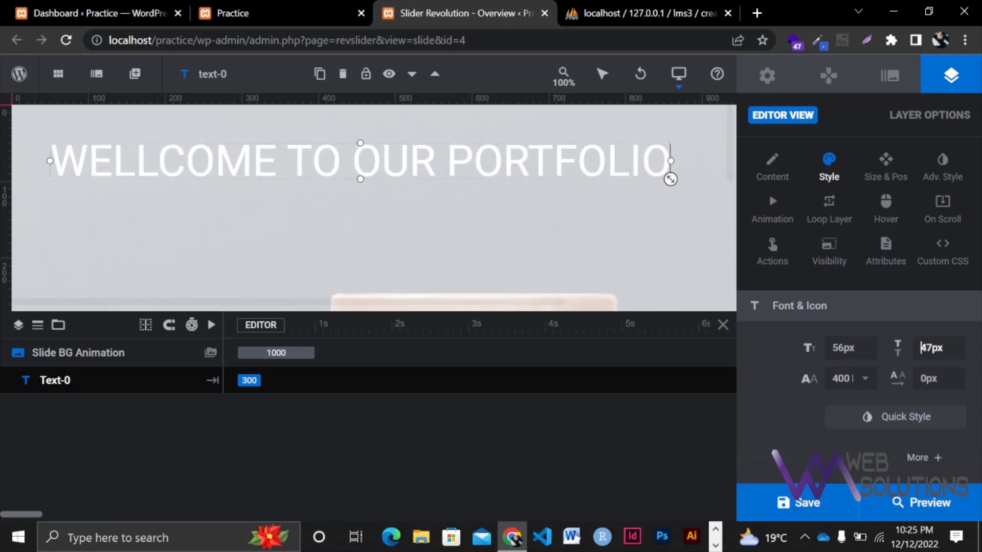
key("Up")
key("Up")
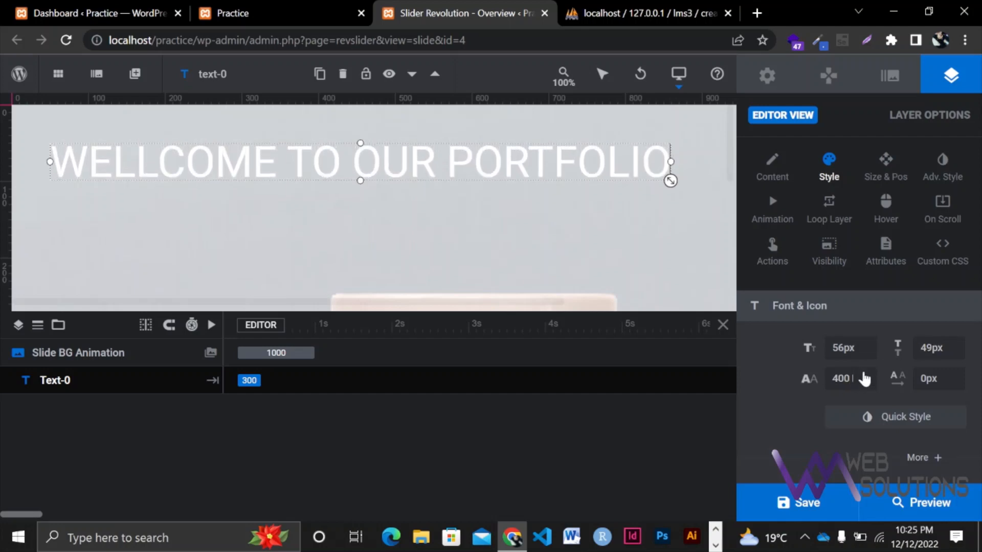
left_click(865, 378)
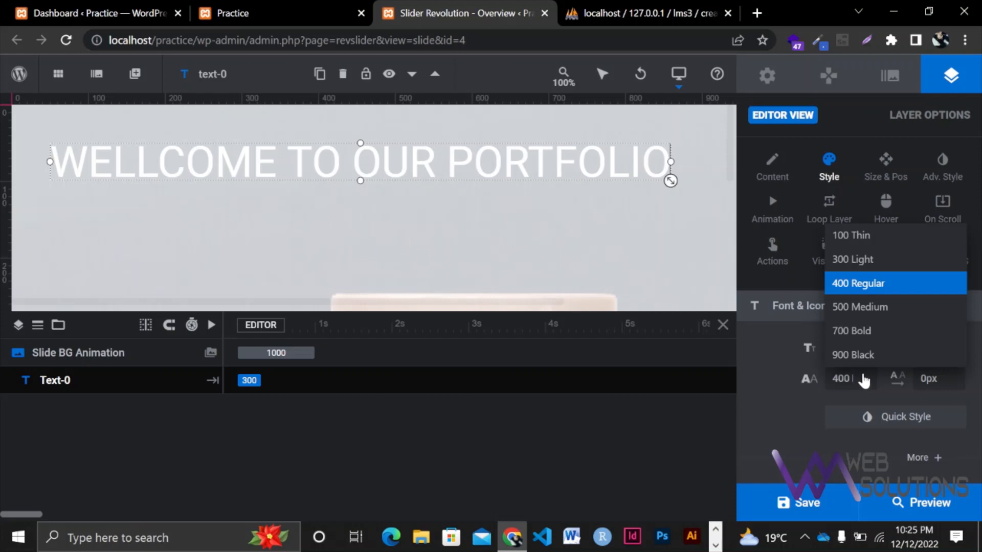
left_click(876, 332)
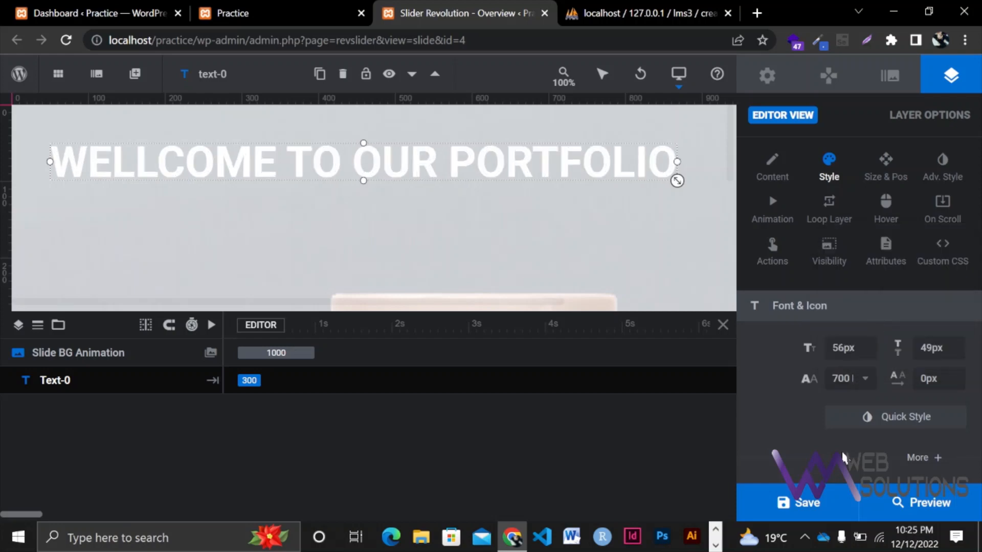
Align the headline layer to the horizontal center and vertical middle of the slide.
left_click(888, 166)
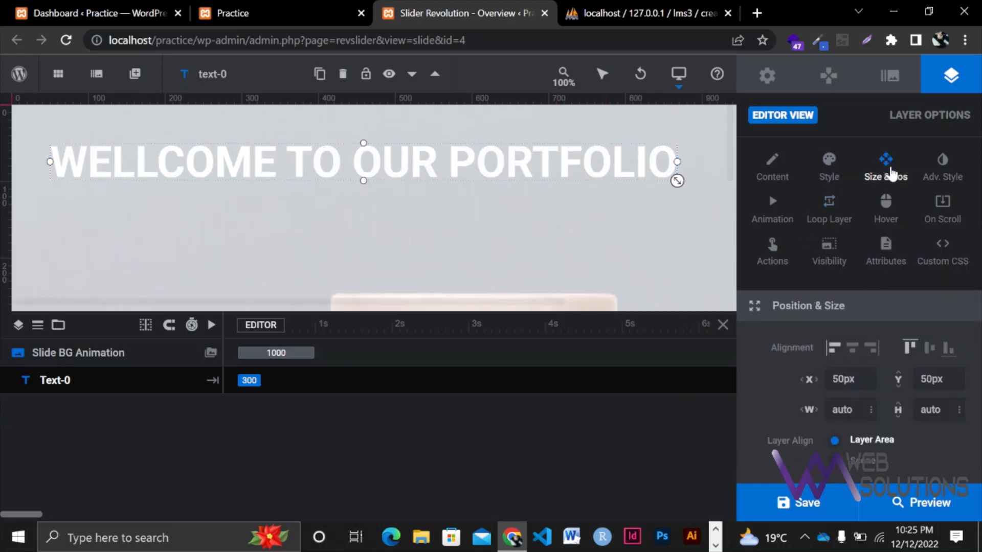
left_click(852, 350)
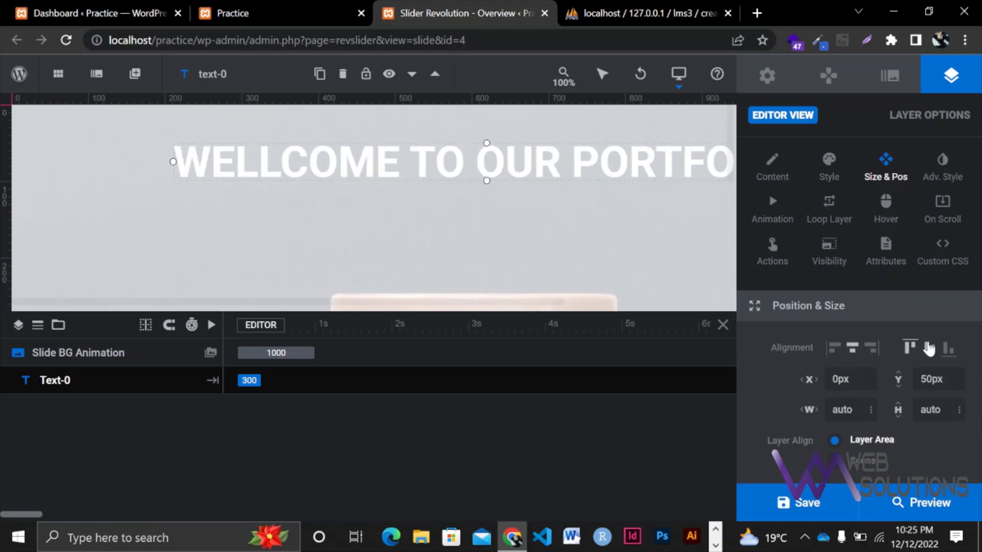
left_click(929, 349)
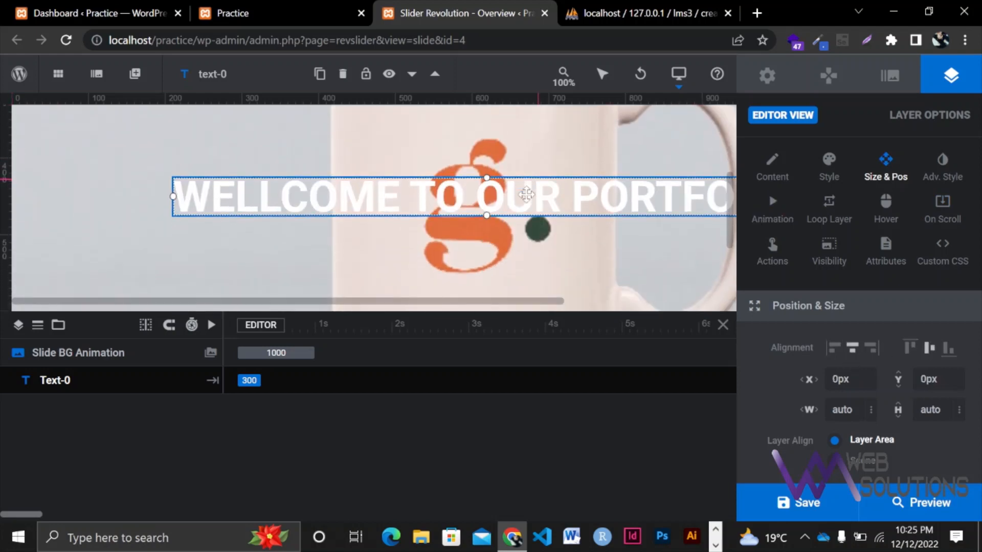
Move the headline layer up until it sits just above the mug's rim, at a Y offset of -229px.
scroll(526, 195, "up", 1)
left_click_drag(677, 312, 681, 394)
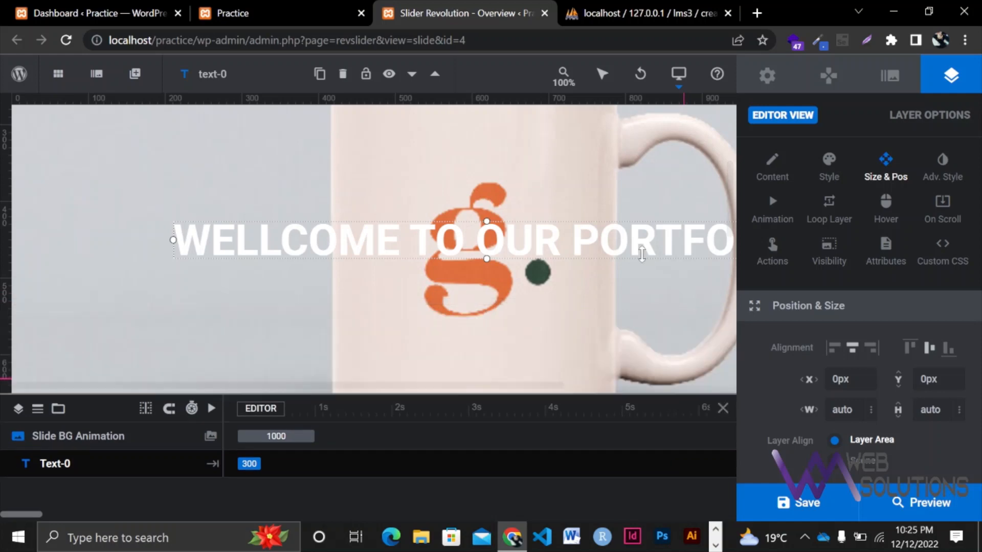
scroll(642, 255, "up", 3)
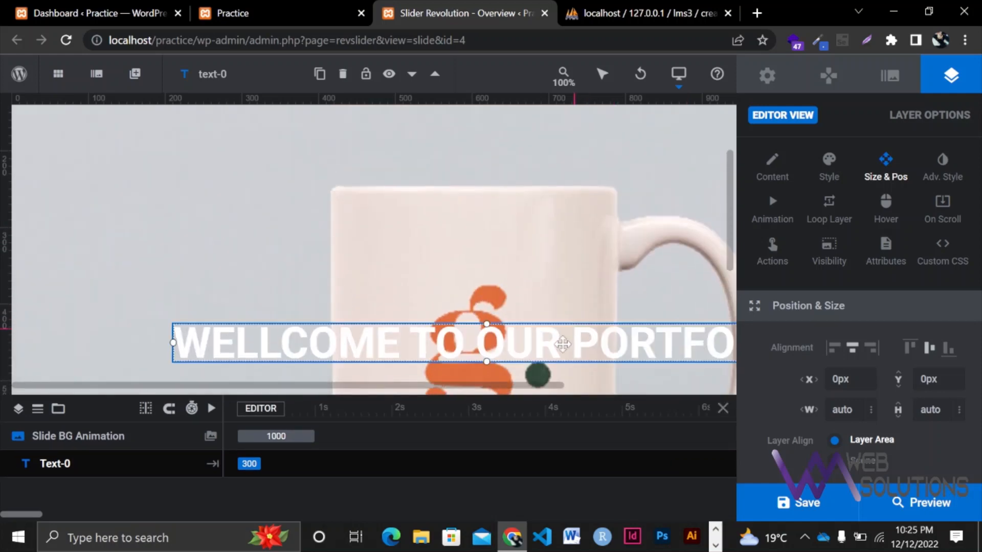
key("Up")
key("Up")
key("Up")
key("Up")
key("Up")
key("Up")
key("Up")
key("Up")
key("Up")
key("Up")
key("Up")
key("Up")
key("Up")
key("Up")
key("Up")
key("Up")
key("Up")
key("Up")
key("Up")
key("Up")
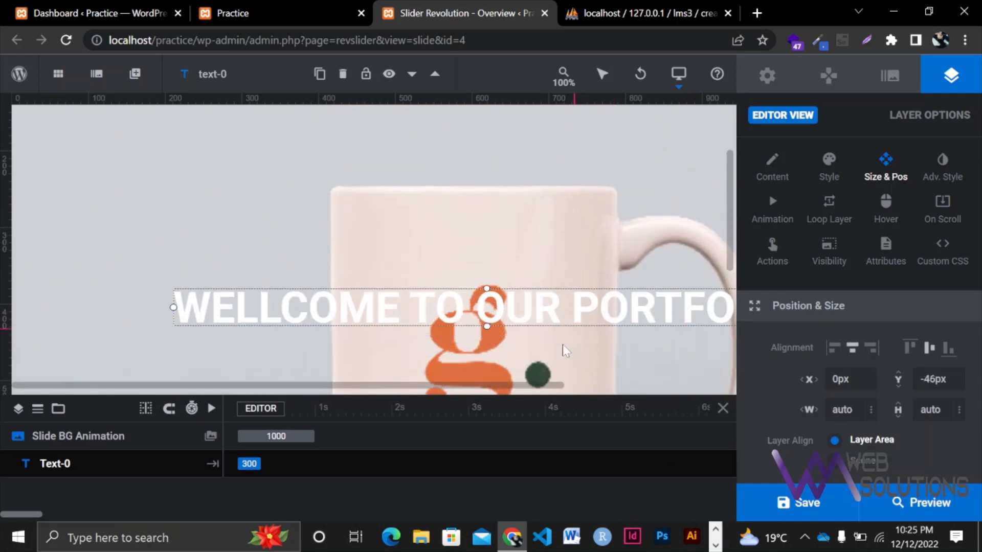
key("Up")
key("Up")
key("Up")
key("Up")
key("Up")
key("Up")
key("Up")
key("Up")
key("Up")
key("Up")
key("Up")
key("Up")
key("Up")
key("Up")
key("Up")
key("Up")
key("Up")
key("Up")
key("Up")
key("Up")
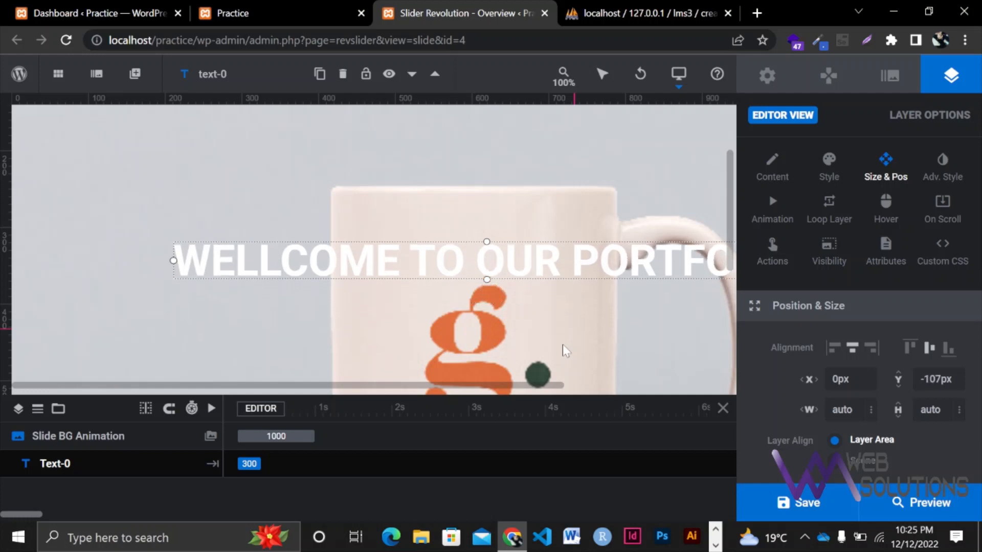
key("Up")
key("Up")
key("Up")
key("Up")
key("Up")
key("Up")
key("Up")
key("Up")
key("Up")
key("Up")
key("Up")
key("Up")
key("Up")
key("Up")
key("Up")
key("Up")
key("Up")
key("Up")
key("Up")
key("Up")
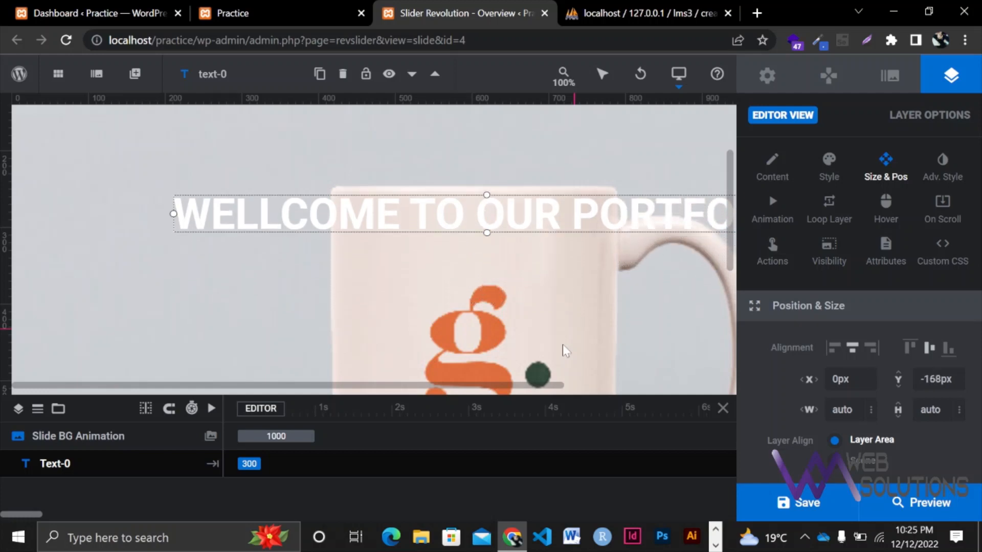
key("Up")
key("Up")
key("Up")
key("Up")
key("Up")
key("Up")
key("Up")
key("Up")
key("Up")
key("Up")
key("Up")
key("Up")
key("Up")
key("Up")
key("Up")
key("Up")
key("Up")
key("Up")
key("Up")
key("Up")
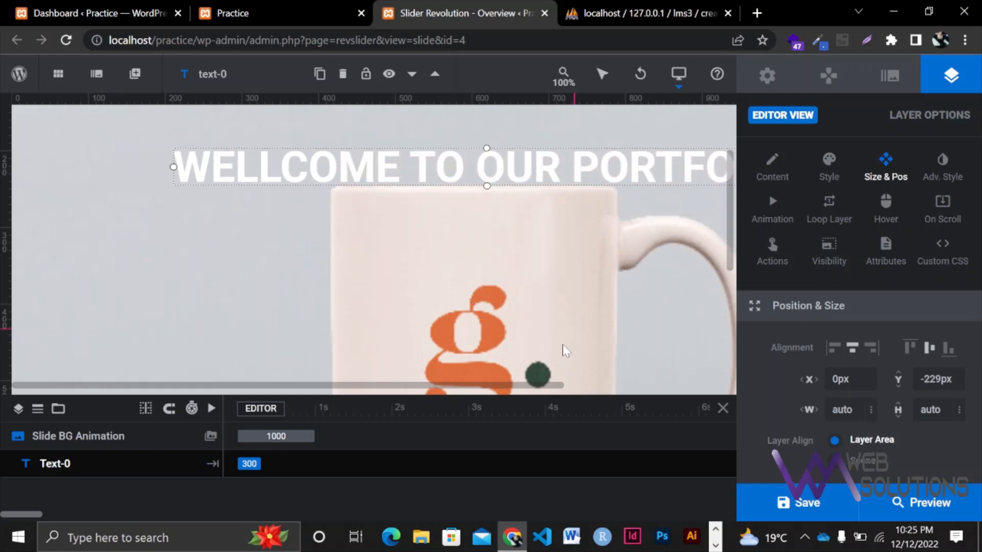
Move the headline layer further up until it stands well clear of the mug's rim, centred about 100 px below the slide's upper edge.
key("Up")
key("Up")
key("Up")
key("Up")
key("Up")
key("Up")
key("Up")
key("Up")
key("Up")
key("Up")
key("Up")
key("Up")
key("Up")
key("Up")
key("Up")
key("Up")
key("Up")
key("Up")
key("Up")
key("Up")
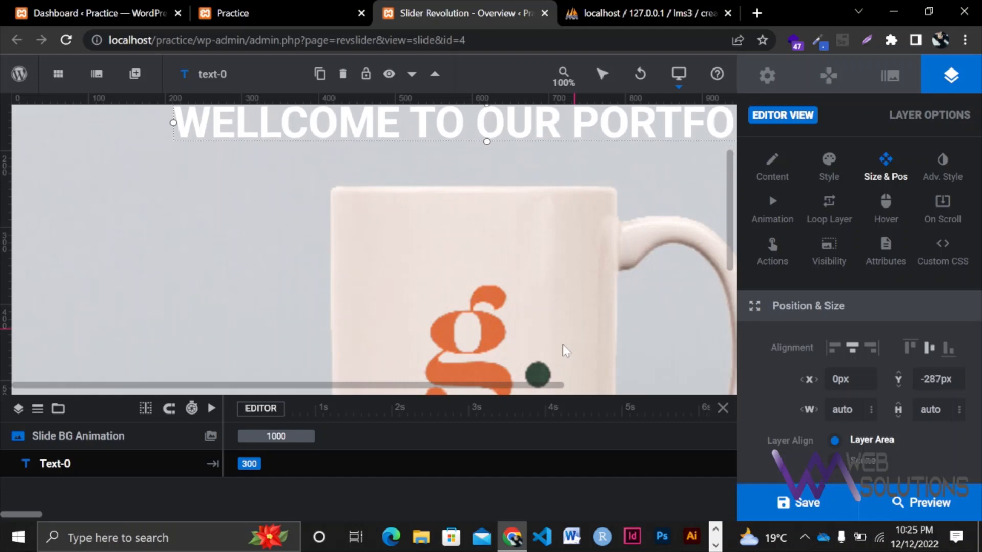
scroll(582, 325, "up", 2)
key("Up")
key("Up")
key("Up")
key("Up")
key("Up")
key("Up")
key("Up")
key("Up")
key("Up")
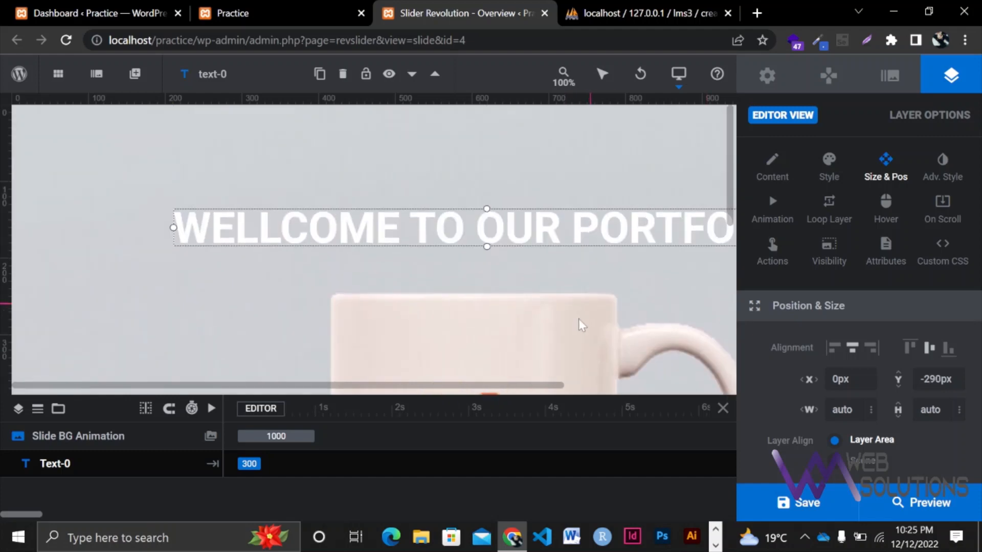
key("Up")
key("Up")
key("Up")
key("Up")
key("Up")
key("Up")
key("Up")
key("Up")
key("Up")
key("Up")
key("Up")
key("Up")
key("Up")
key("Up")
key("Up")
key("Up")
key("Up")
key("Up")
key("Up")
key("Up")
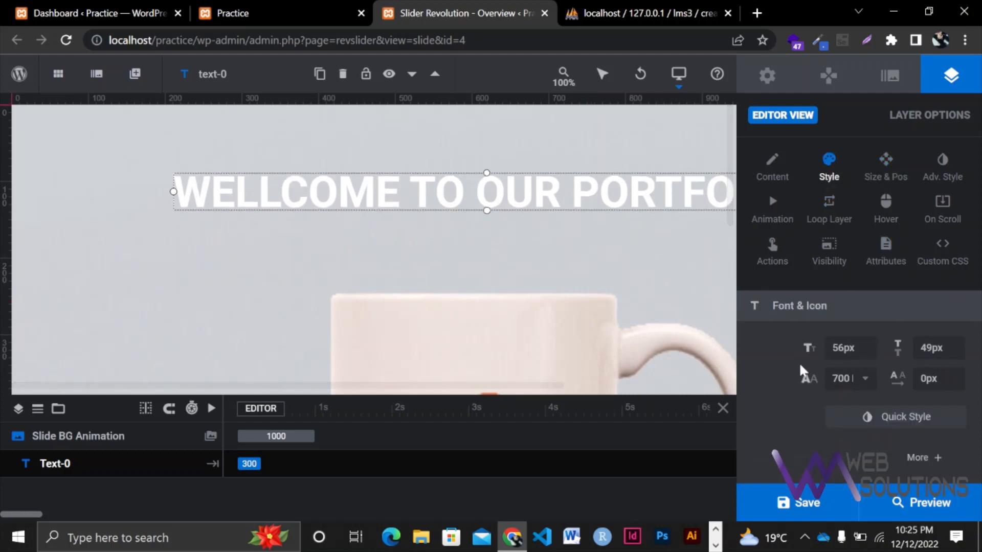
Set the headline layer's font family to Poppins.
scroll(866, 415, "down", 5)
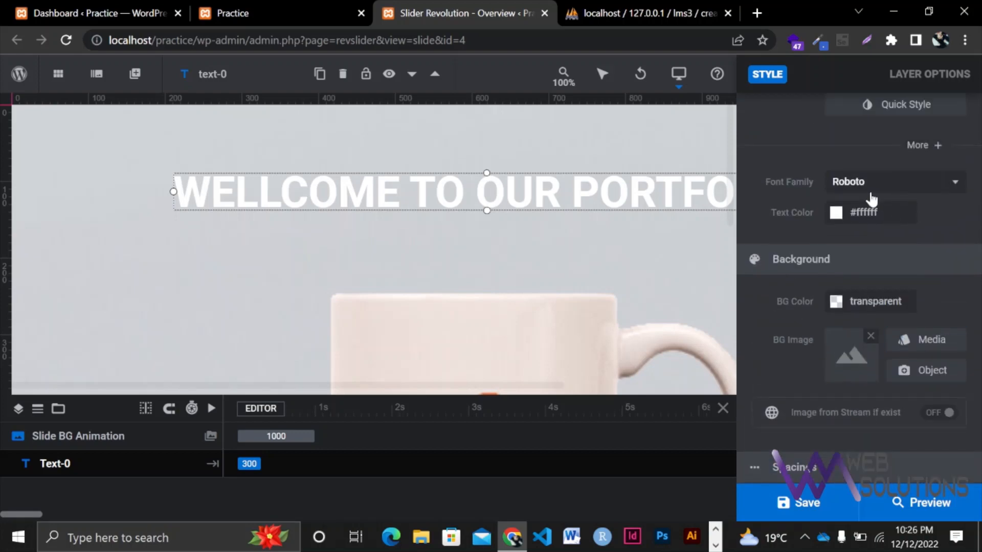
left_click(874, 190)
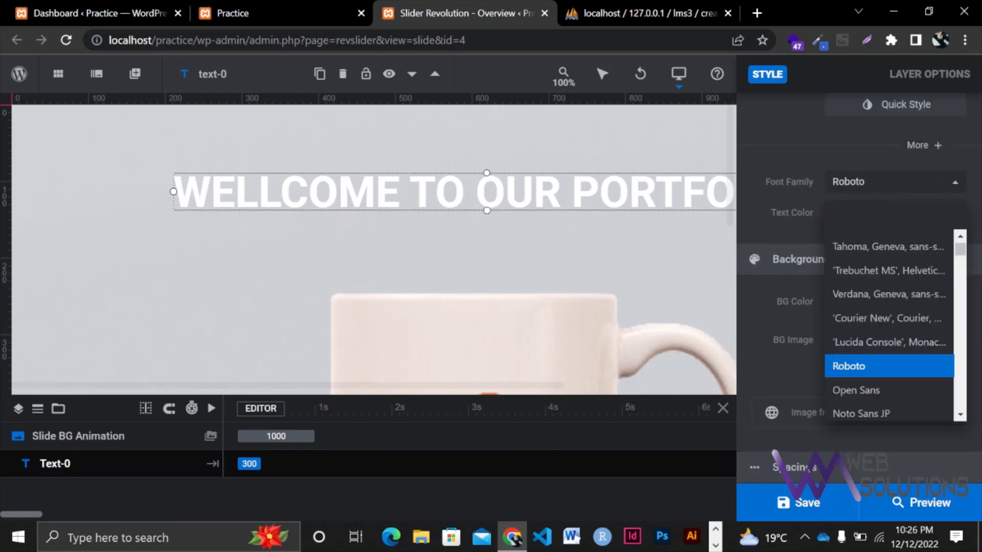
scroll(891, 394, "down", 3)
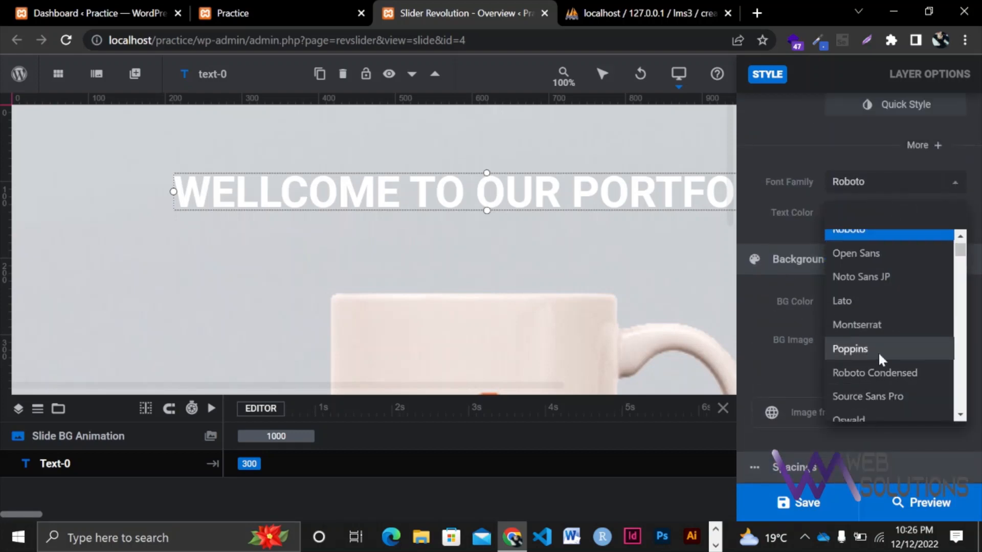
left_click(879, 352)
Set the headline layer's text color to dark red #8c2121.
left_click(883, 211)
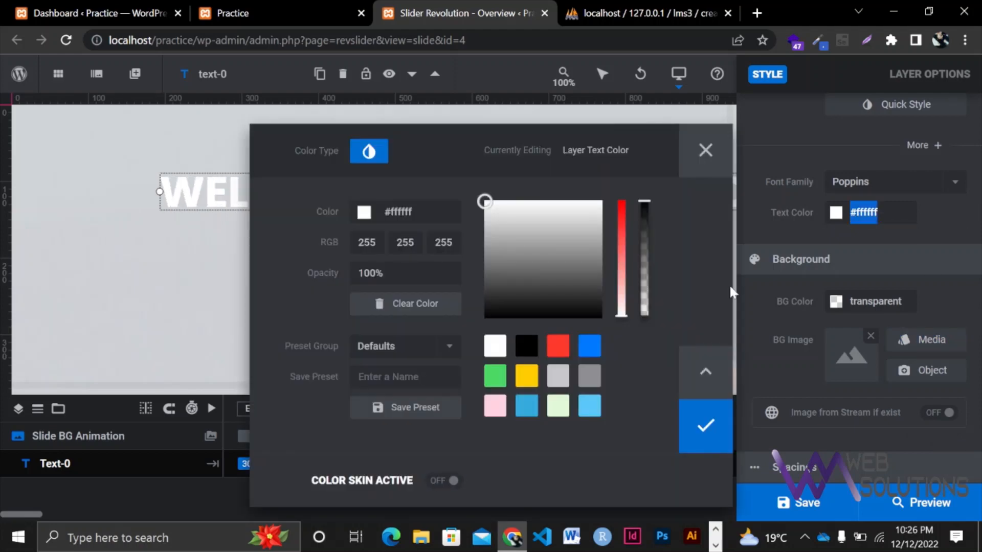
left_click(622, 231)
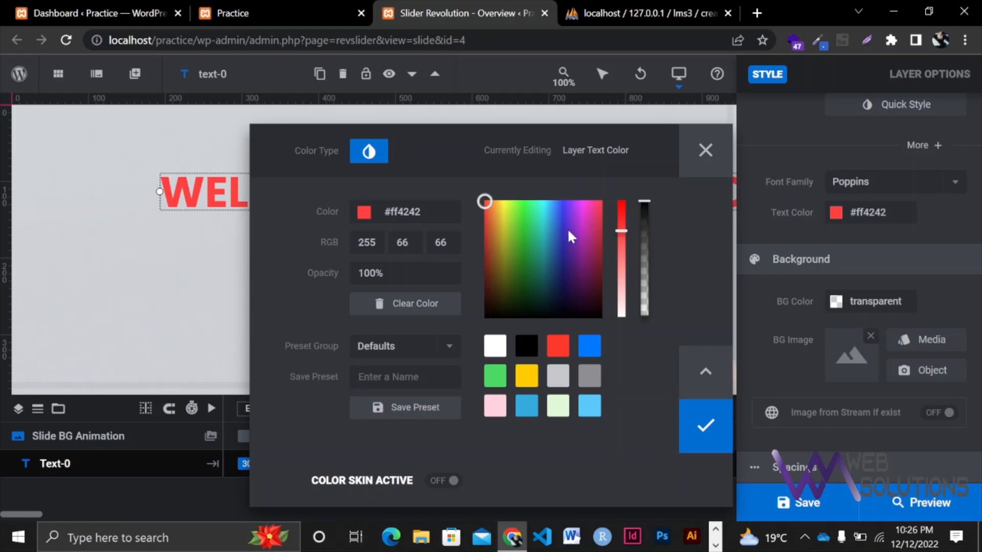
left_click_drag(484, 203, 478, 262)
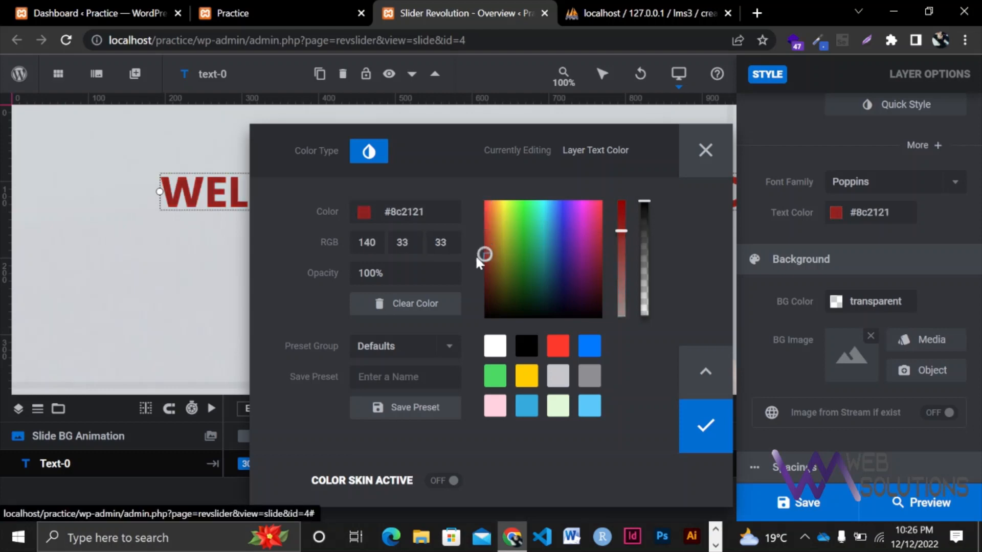
left_click(387, 212)
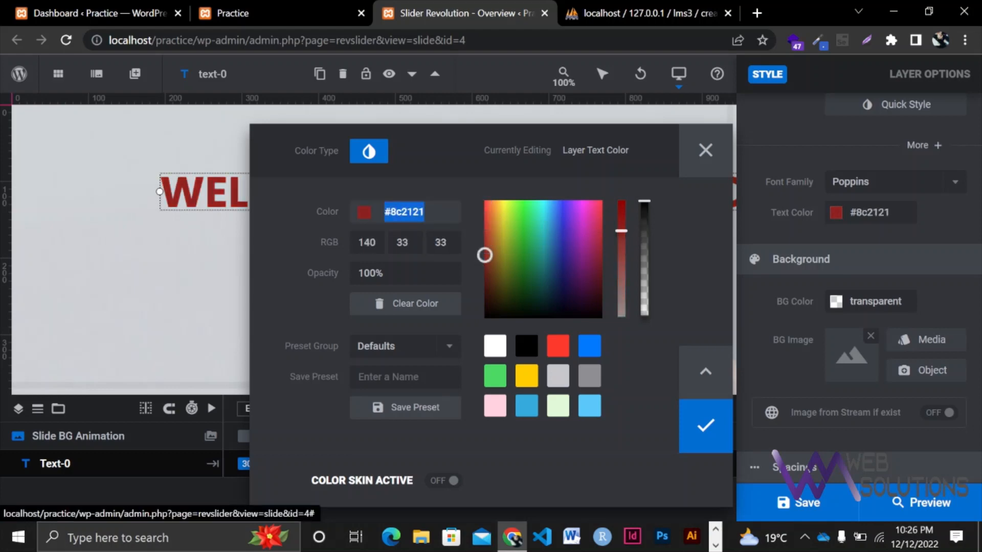
left_click(703, 425)
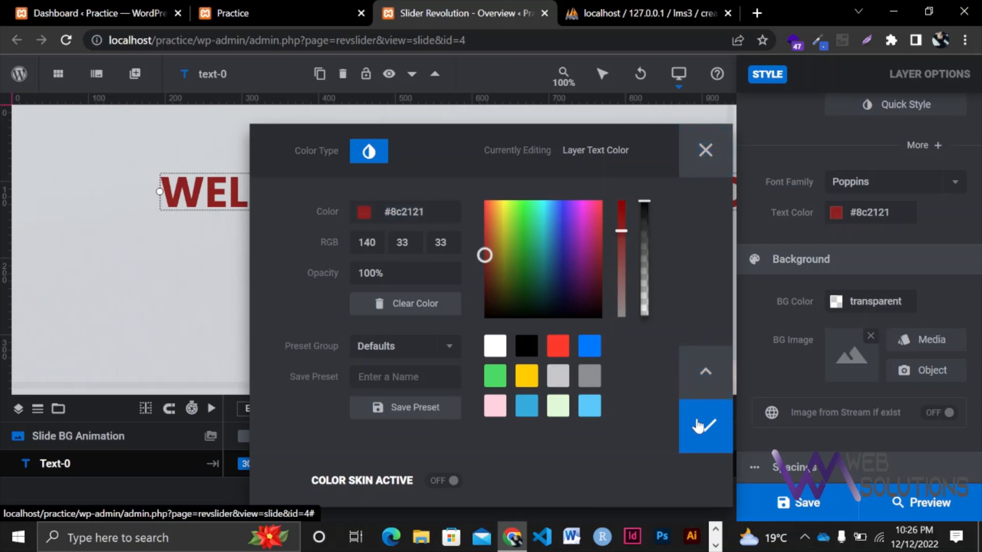
Add a new text layer and apply the Open Sans, 13px, 400 content preset to it.
left_click(134, 74)
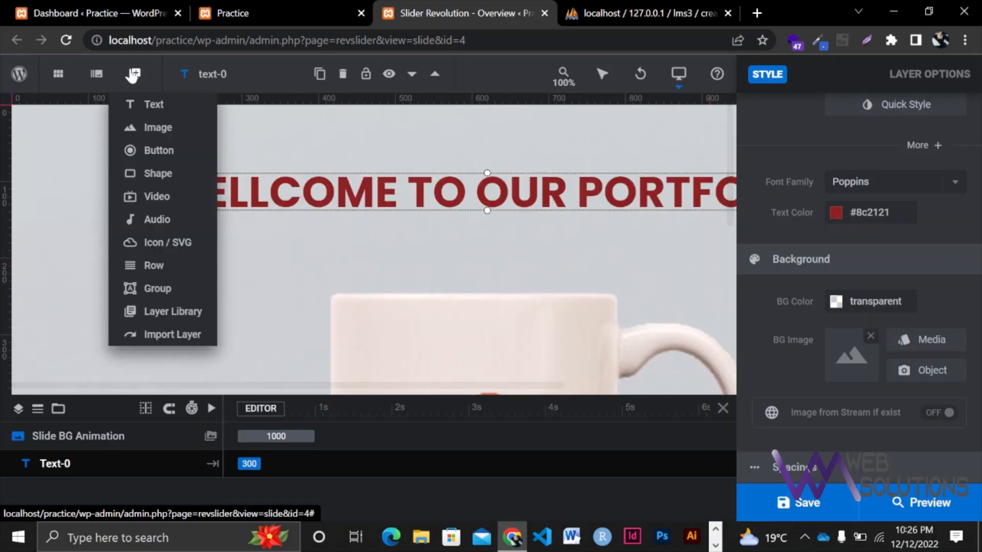
mouse_move(143, 110)
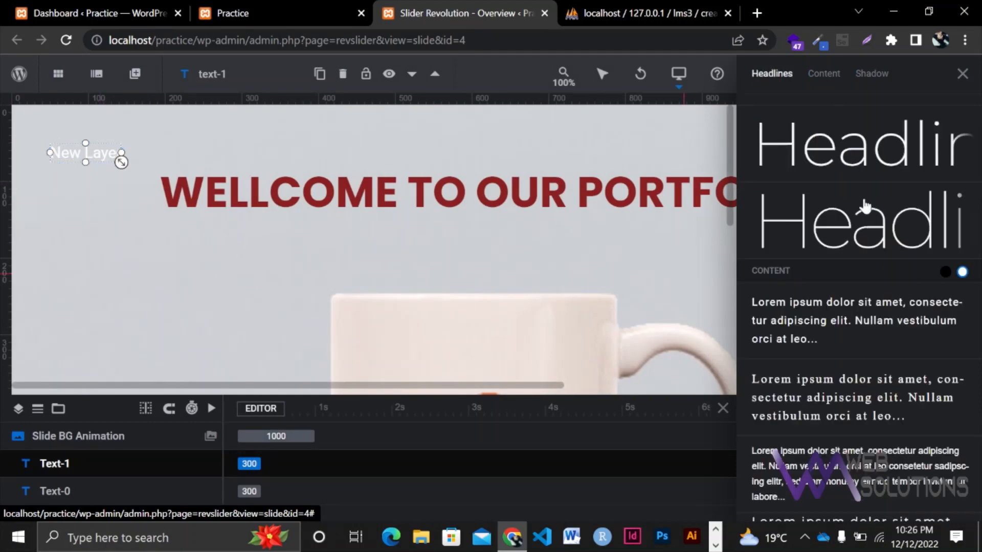
scroll(865, 205, "down", 6)
scroll(844, 255, "up", 3)
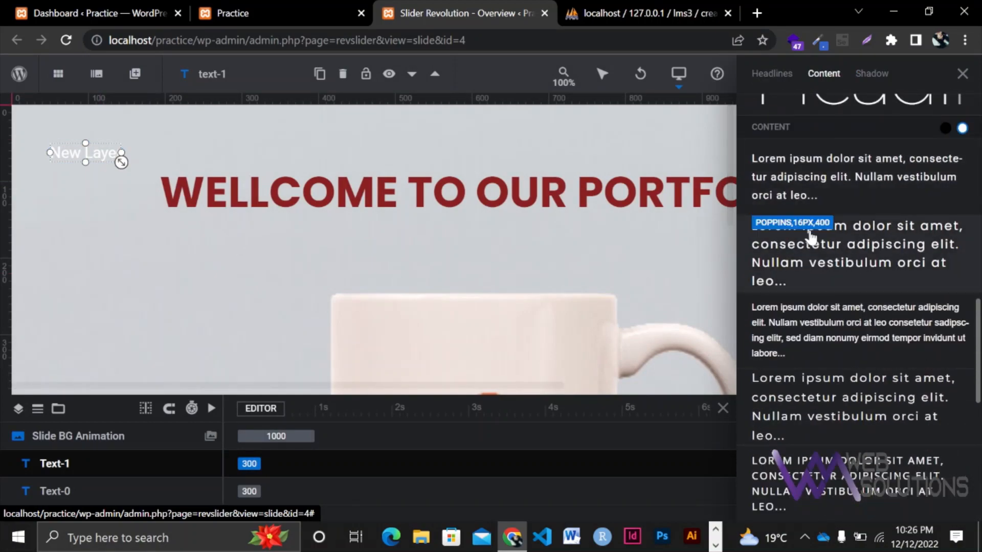
scroll(812, 235, "up", 5)
scroll(812, 235, "down", 10)
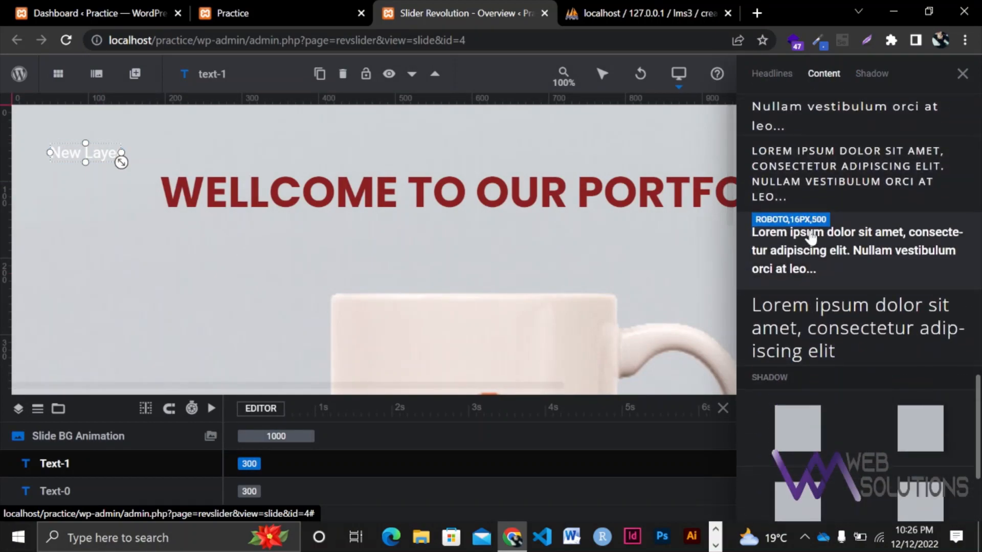
scroll(843, 228, "up", 1)
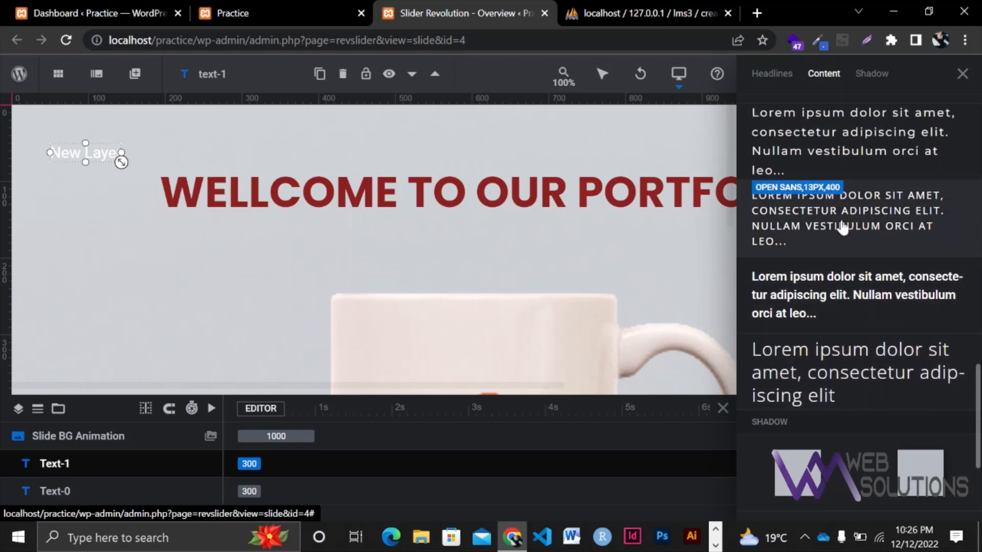
left_click(843, 228)
Restyle the new text layer with the Roboto, 16px, 500 content preset and a box shadow preset.
scroll(845, 228, "down", 5)
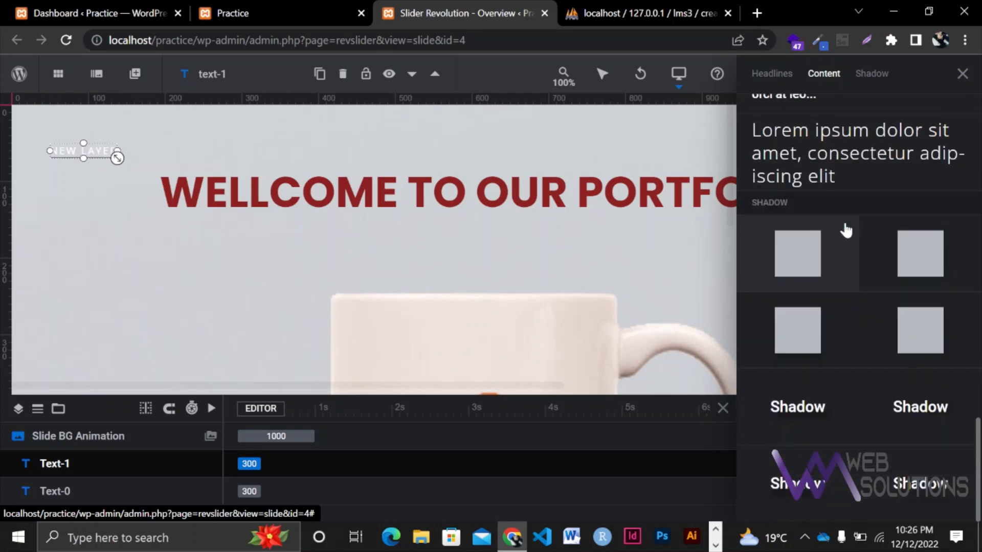
scroll(845, 228, "up", 4)
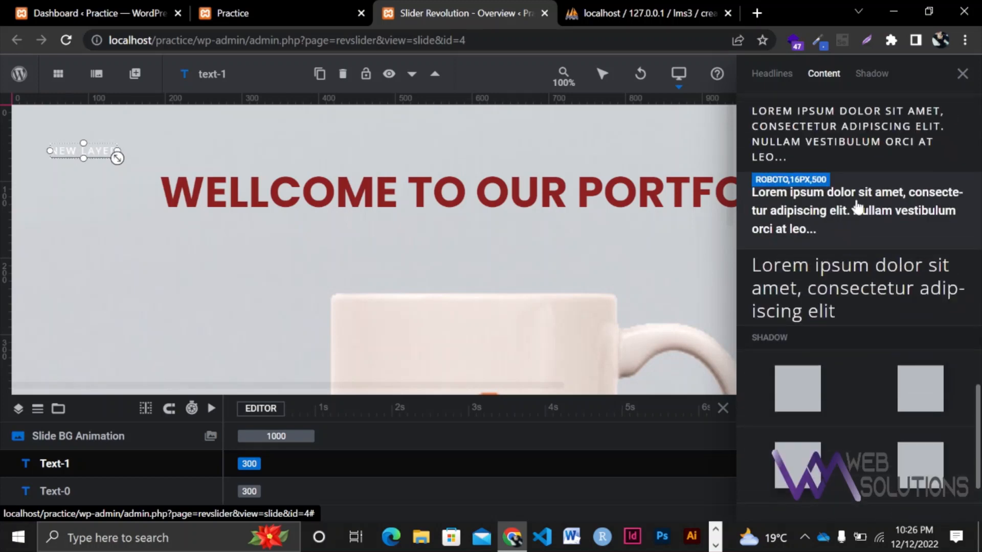
scroll(809, 387, "down", 3)
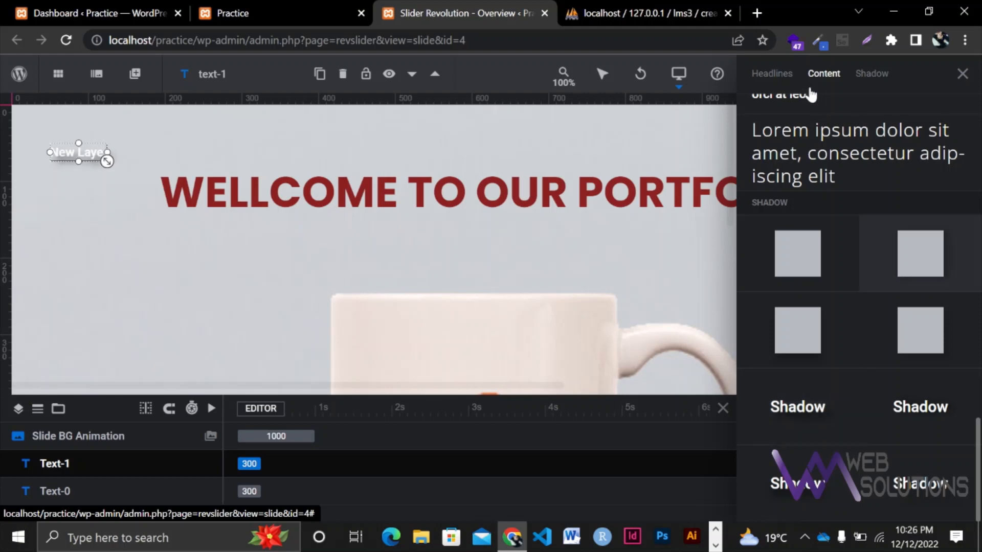
scroll(813, 183, "up", 10)
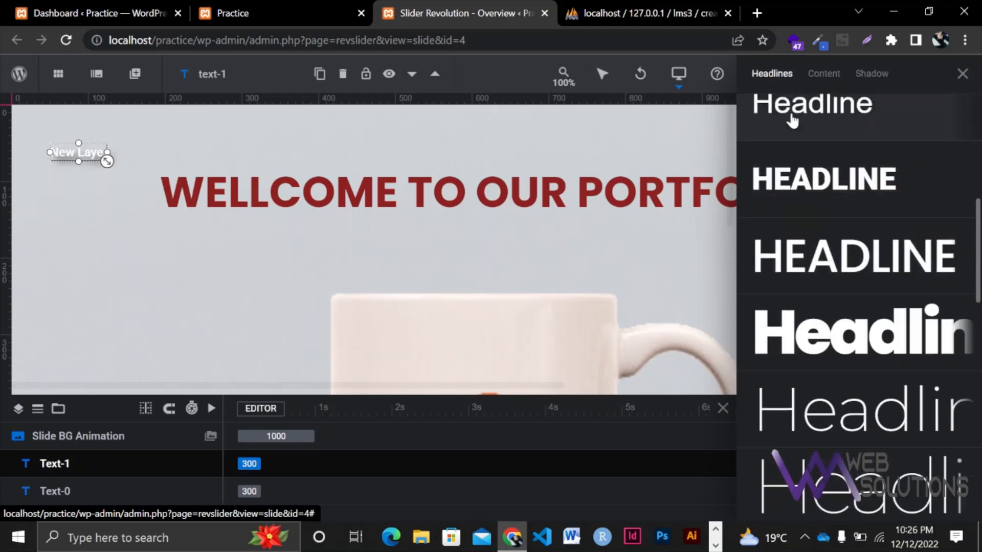
left_click(783, 77)
left_click(964, 74)
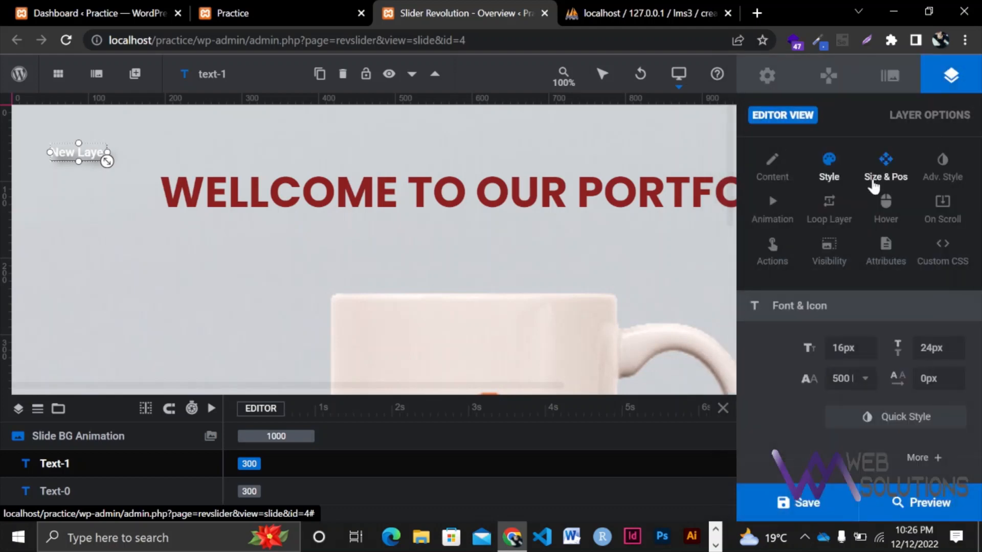
Replace the new layer's placeholder text with the lorem ipsum sentence ending in "dolore magna aliqua.", without a leading blank line.
left_click(773, 124)
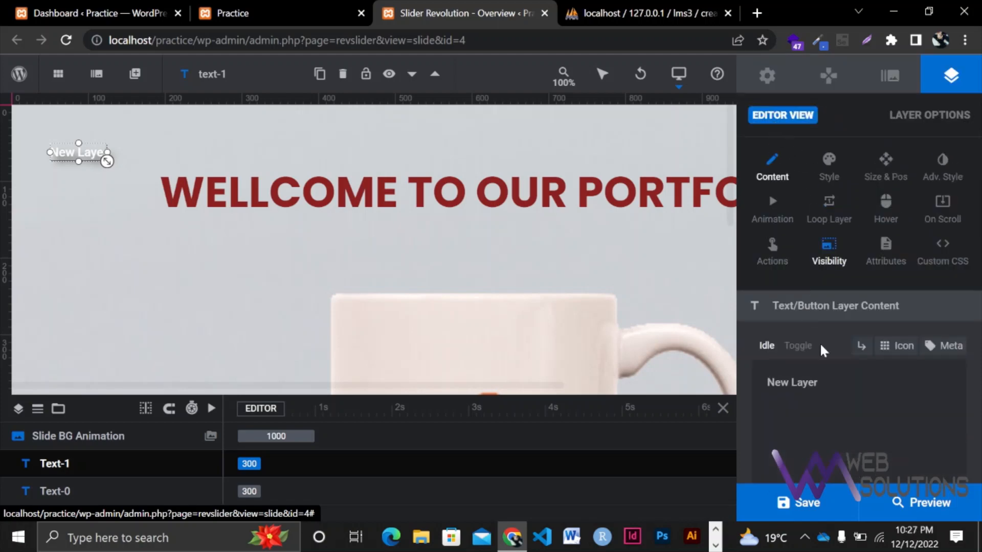
key("BackSpace")
key("BackSpace")
key("BackSpace")
key("BackSpace")
key("BackSpace")
key("BackSpace")
key("BackSpace")
key("BackSpace")
key("BackSpace")
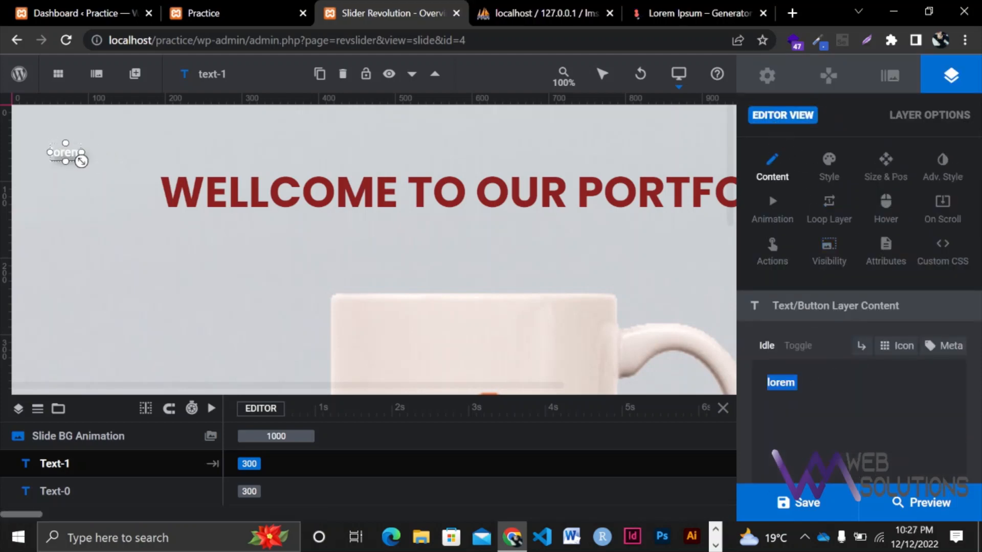
type("Lorem ipsum dolor sit amet, consectetur adipiscing elit, sed do eiusmod tempor incididunt ut labore et dolore magna aliqua.")
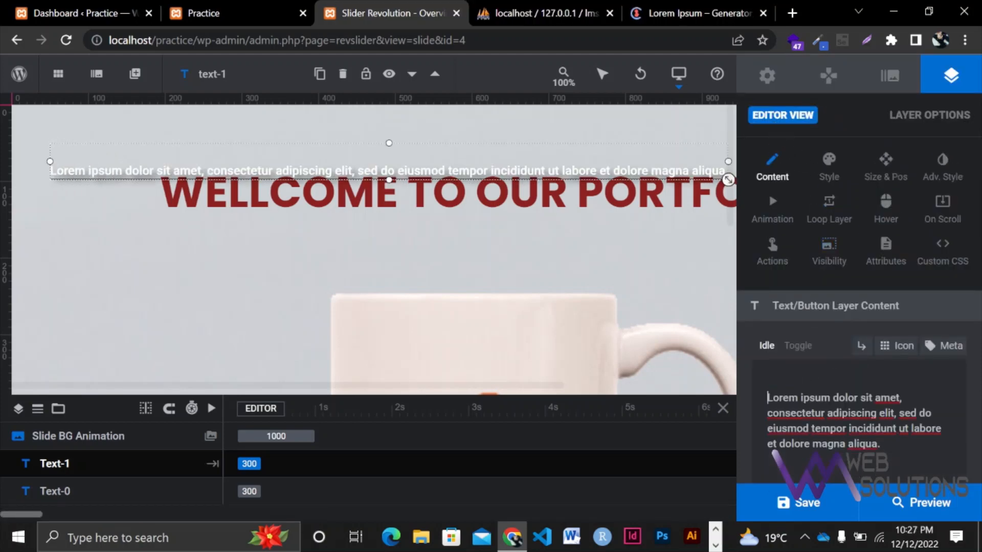
key("BackSpace")
scroll(859, 204, "down", 1)
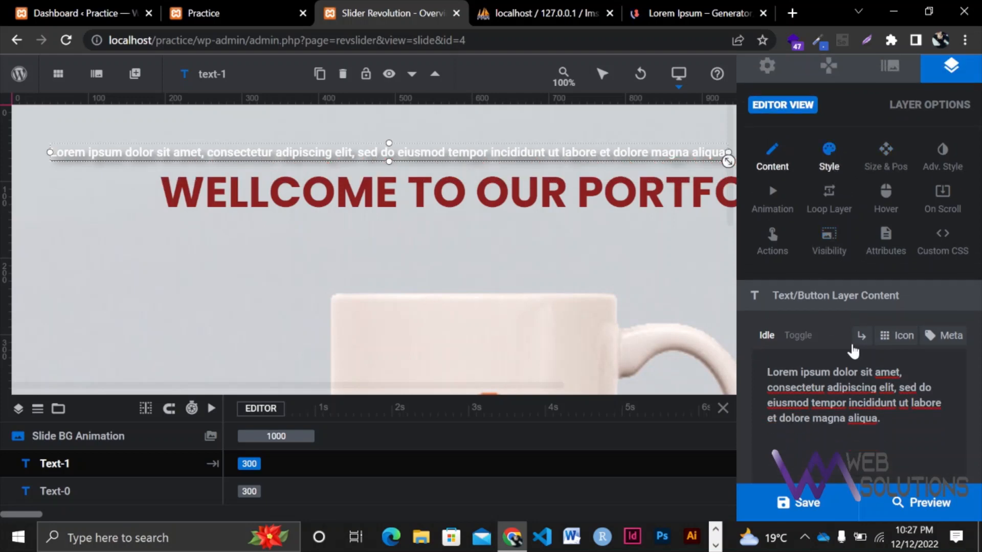
Set the lorem ipsum layer's text color to red #b50303.
left_click(830, 153)
scroll(849, 371, "down", 8)
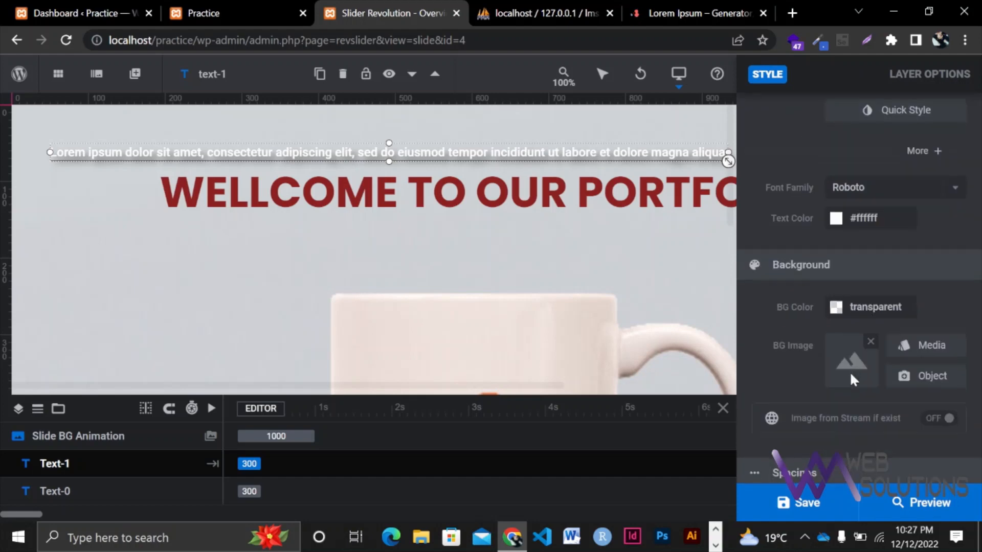
scroll(849, 371, "down", 2)
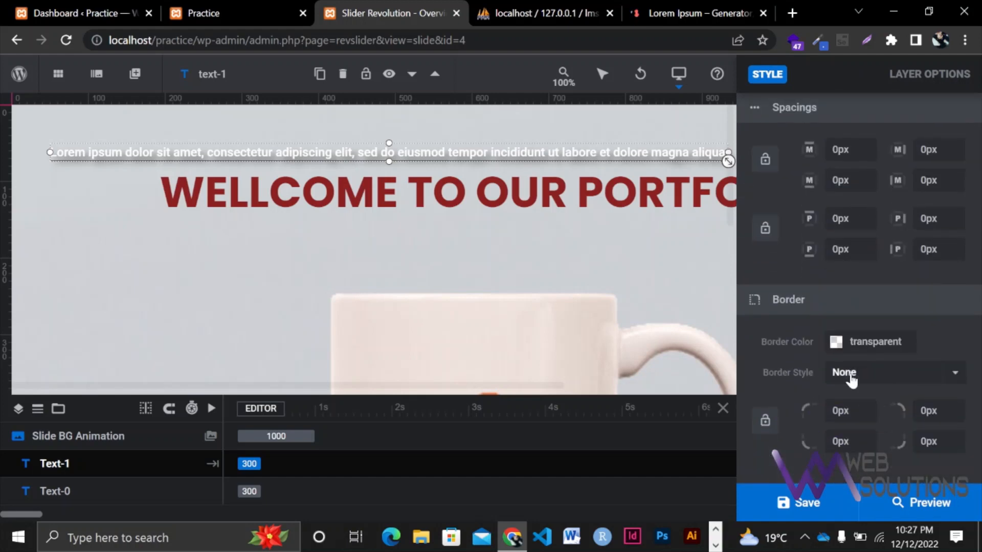
scroll(849, 372, "up", 7)
scroll(851, 376, "up", 1)
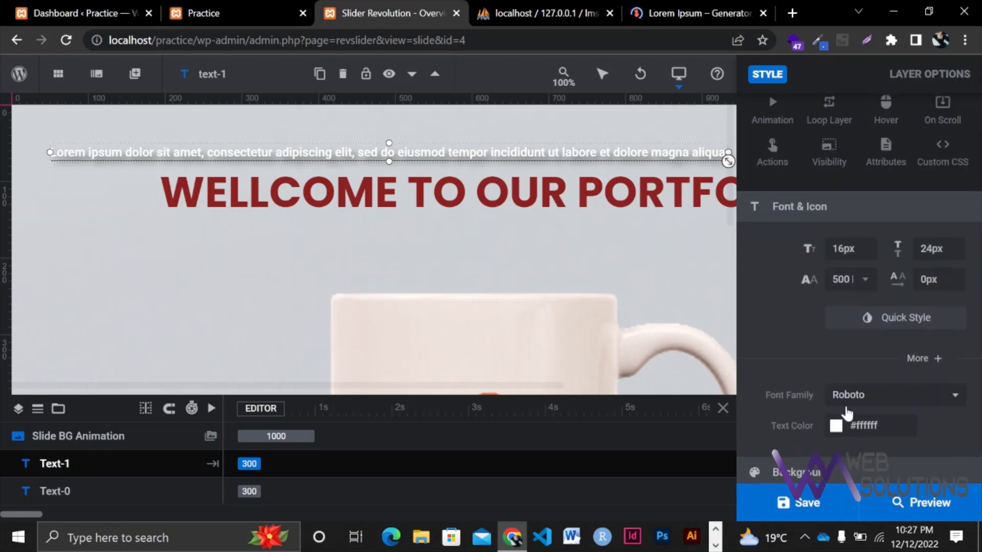
left_click(875, 397)
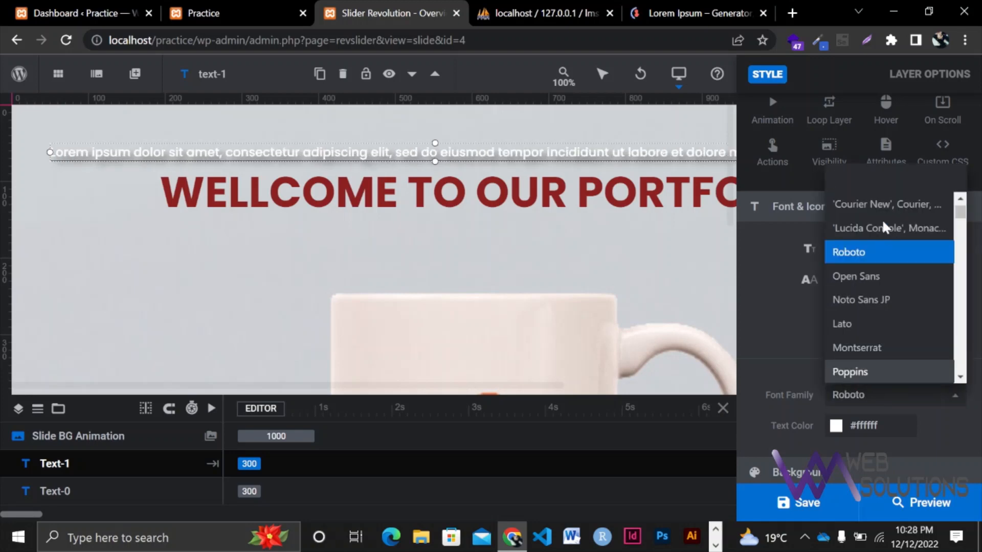
left_click(861, 401)
left_click(863, 429)
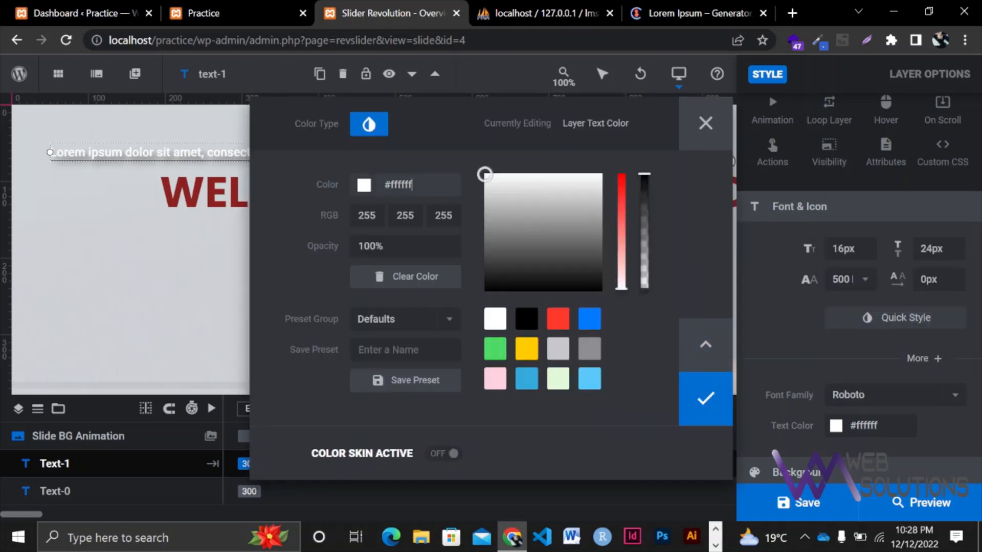
left_click(624, 183)
left_click(483, 203)
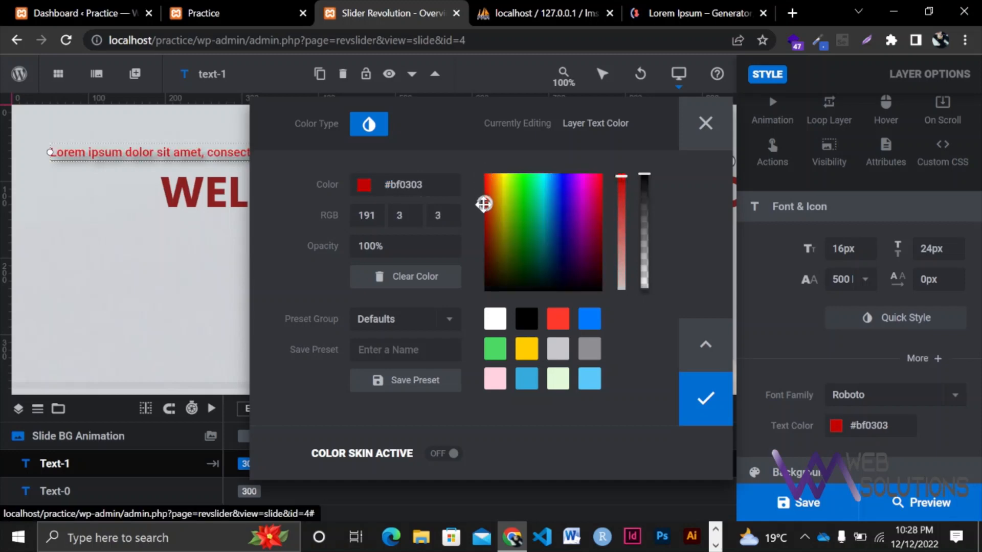
left_click(485, 208)
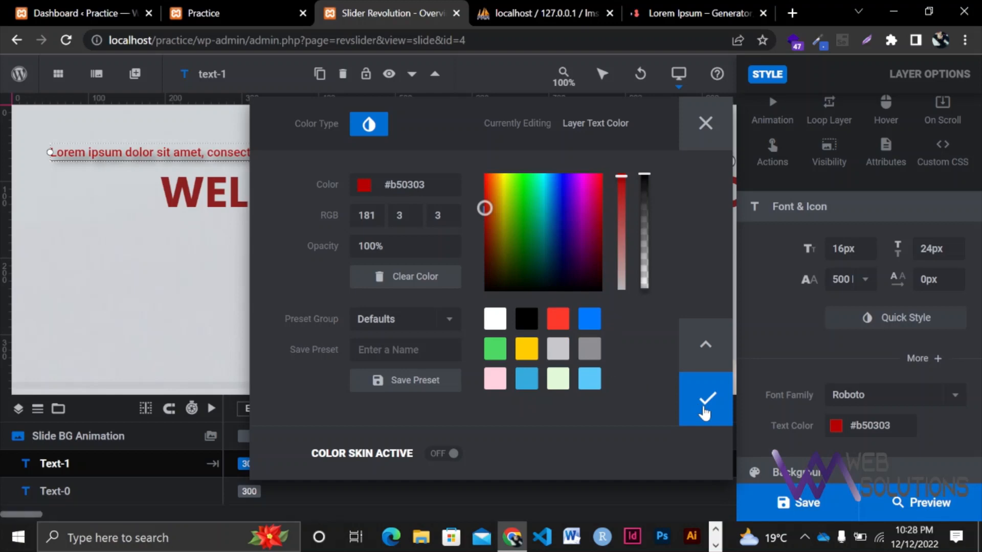
left_click(706, 404)
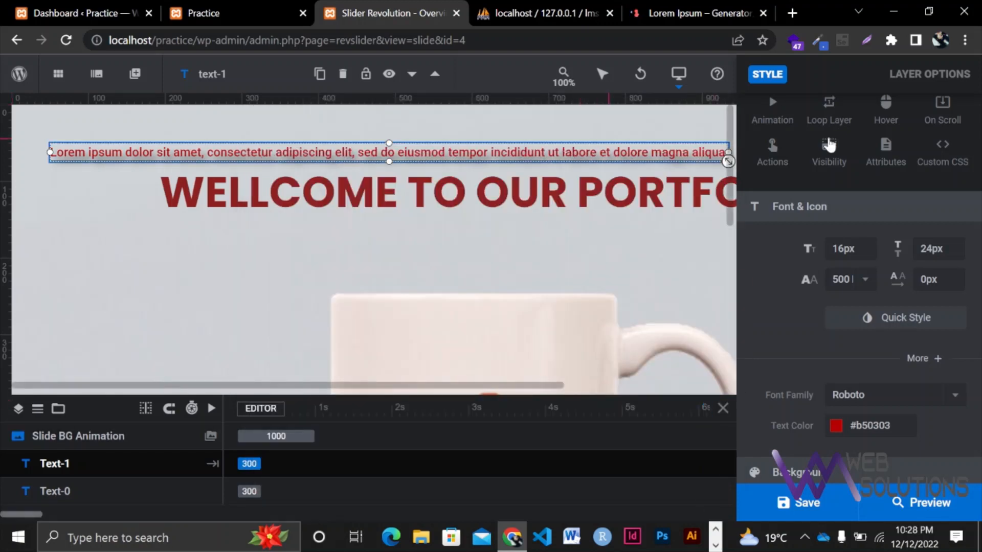
Center the lorem ipsum layer horizontally, then move it below the headline to about X -12, Y 170.
scroll(846, 125, "up", 2)
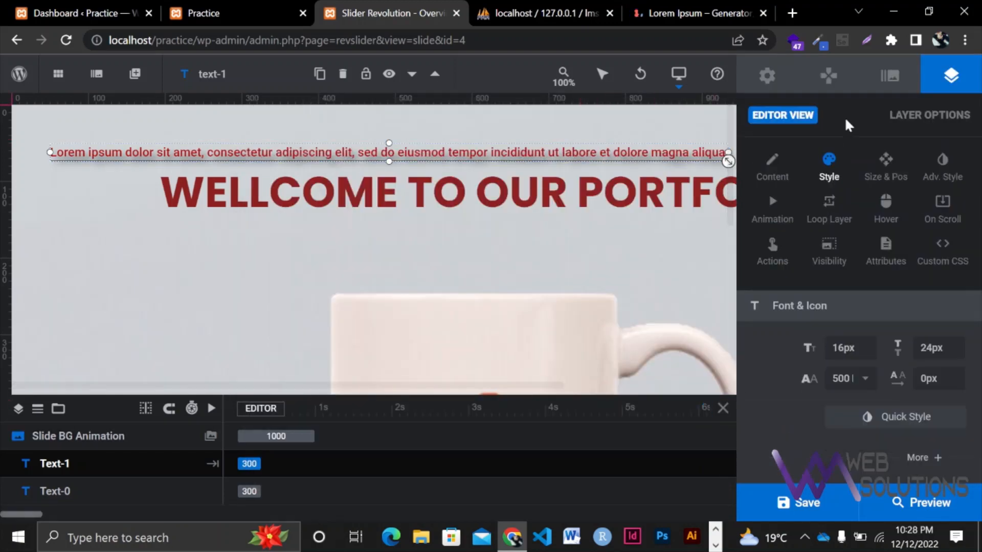
left_click(886, 166)
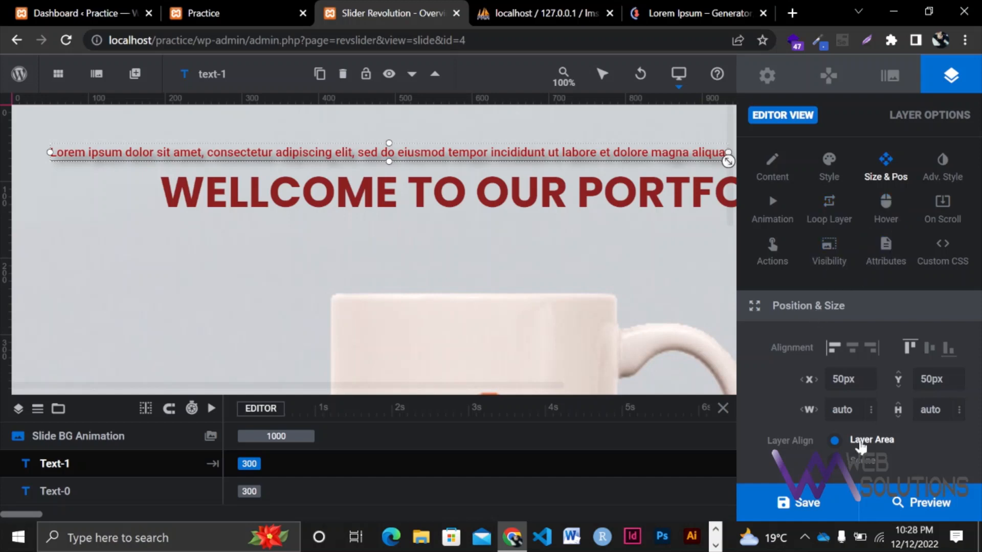
left_click(852, 349)
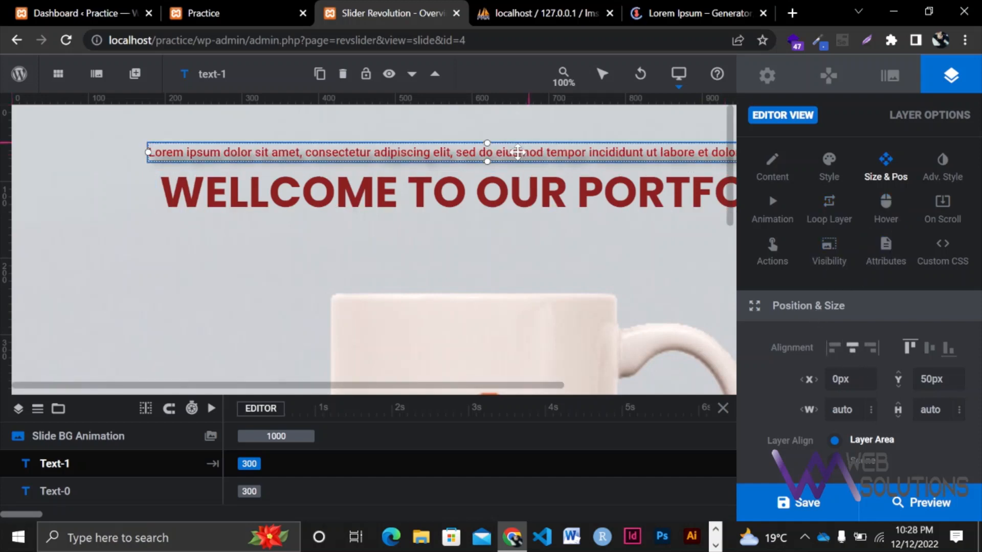
left_click_drag(516, 175, 510, 250)
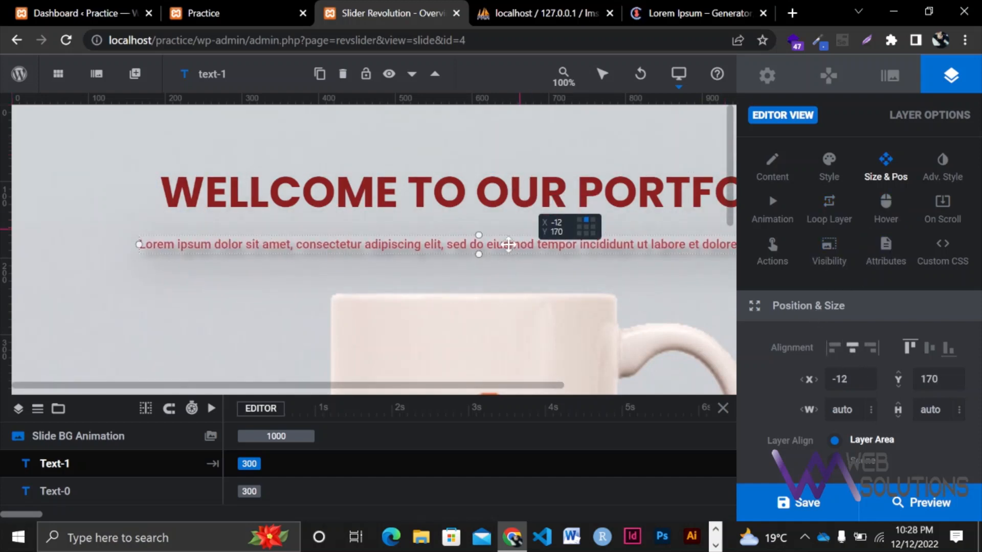
Break the lorem ipsum text onto a second line before "eiusmod" and set its font size to 22px.
left_click(771, 185)
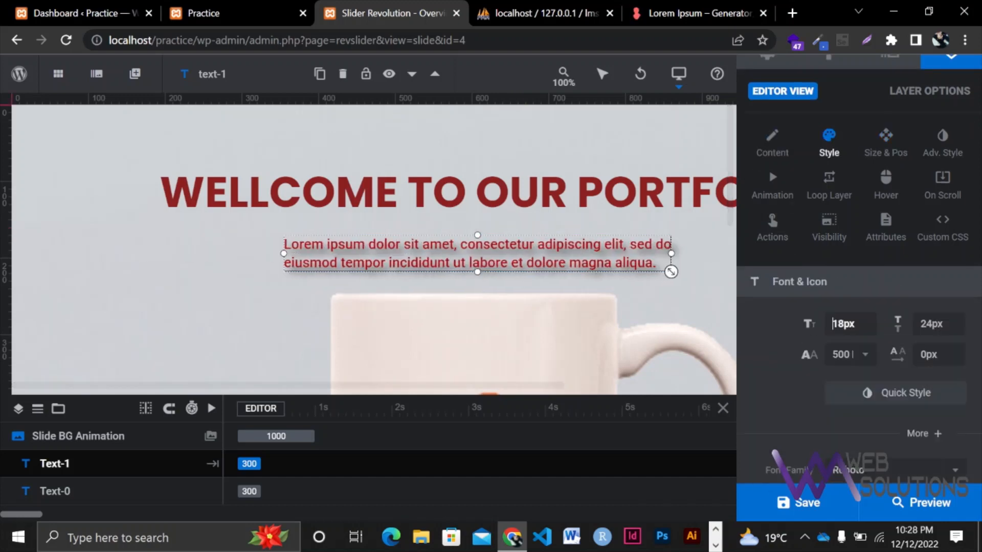
key("Up")
key("Up")
key("Up")
key("Up")
key("Up")
key("Up")
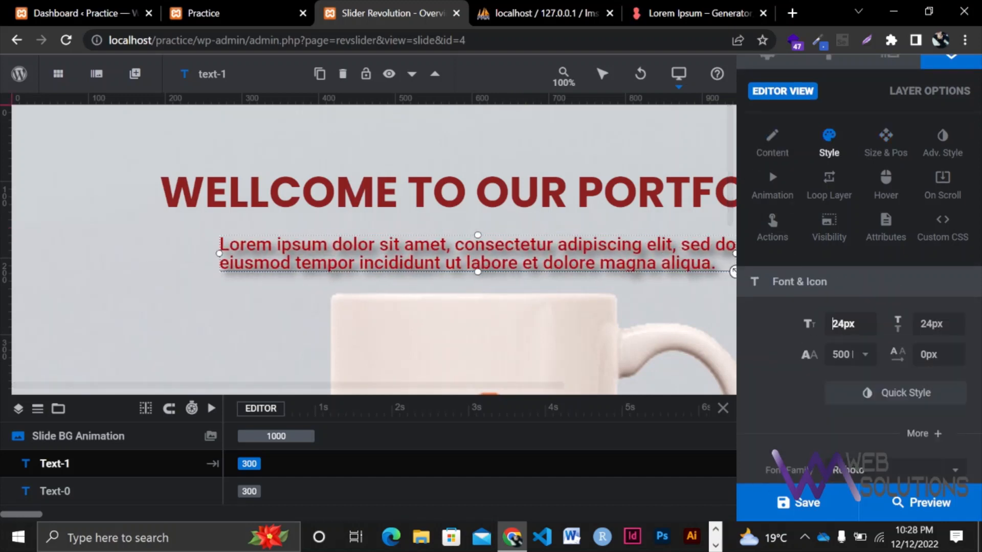
key("Down")
key("Down")
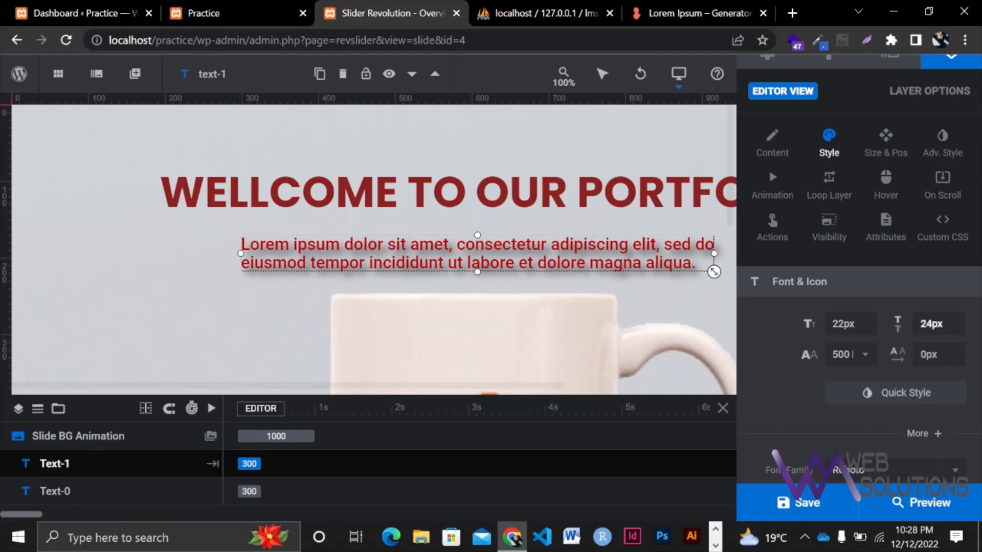
Set the lorem ipsum layer's line height to 28px.
key("Tab")
key("Up")
key("Up")
key("Up")
key("Up")
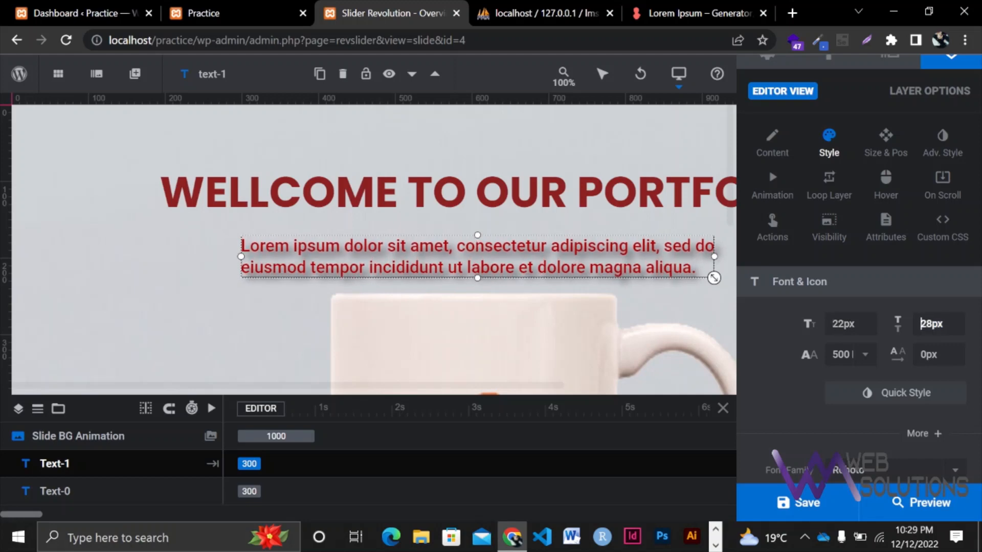
scroll(515, 309, "down", 2)
scroll(515, 309, "up", 2)
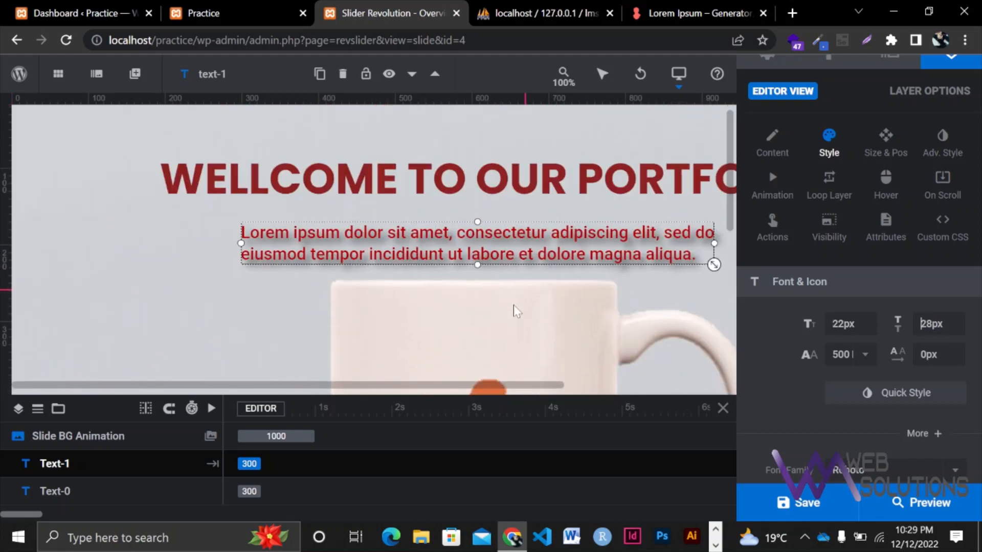
Select the welcome headline and review its font, background and spacing style settings.
scroll(498, 215, "right", 2)
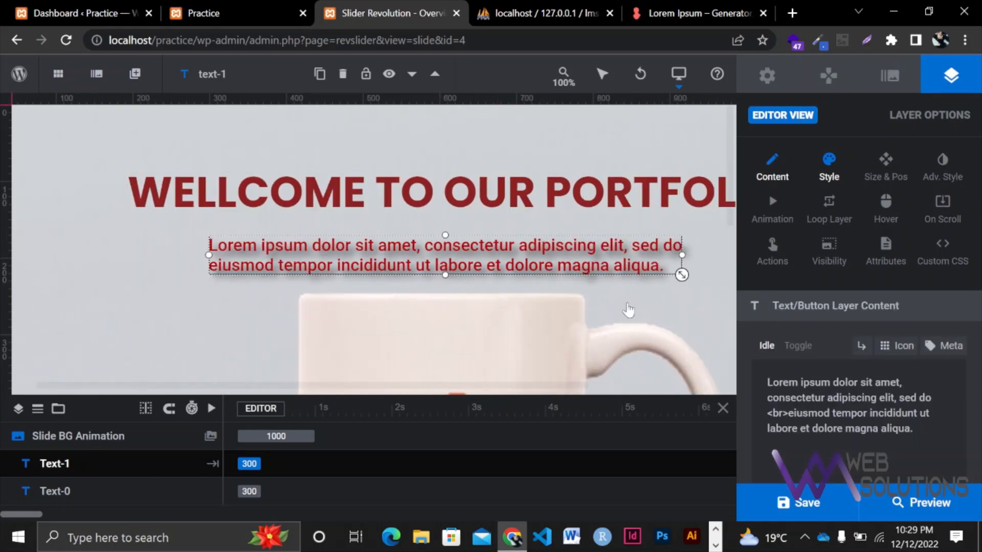
left_click(829, 166)
left_click(663, 175)
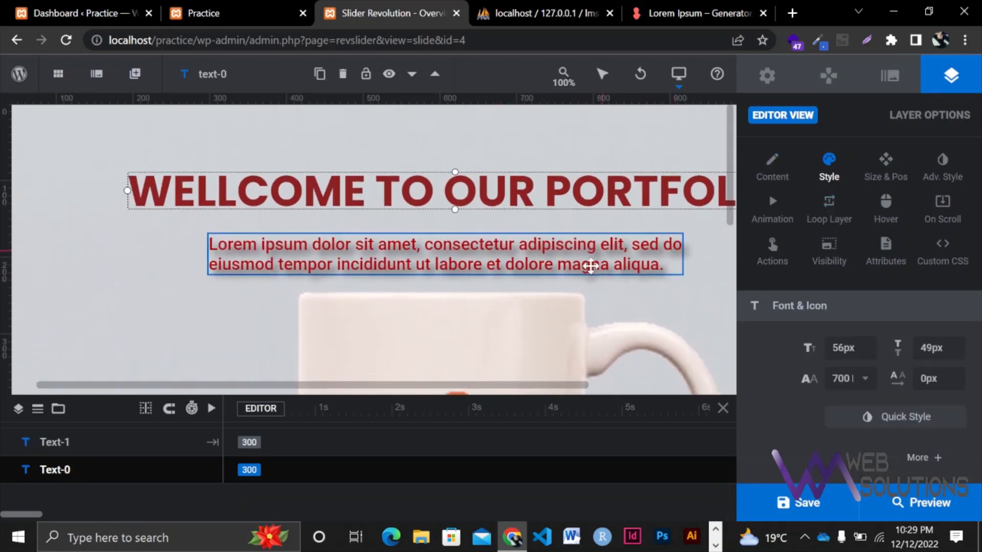
scroll(797, 336, "down", 7)
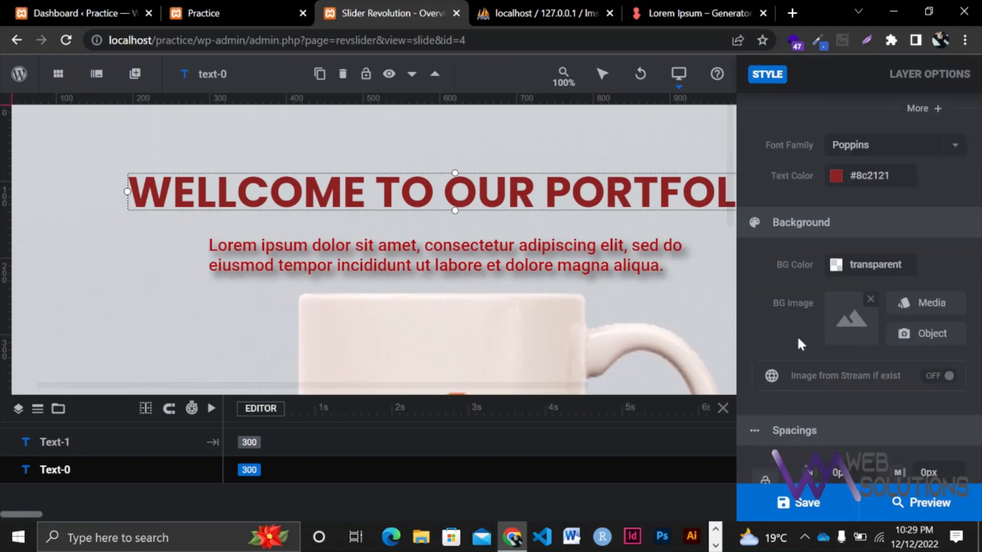
scroll(798, 339, "down", 5)
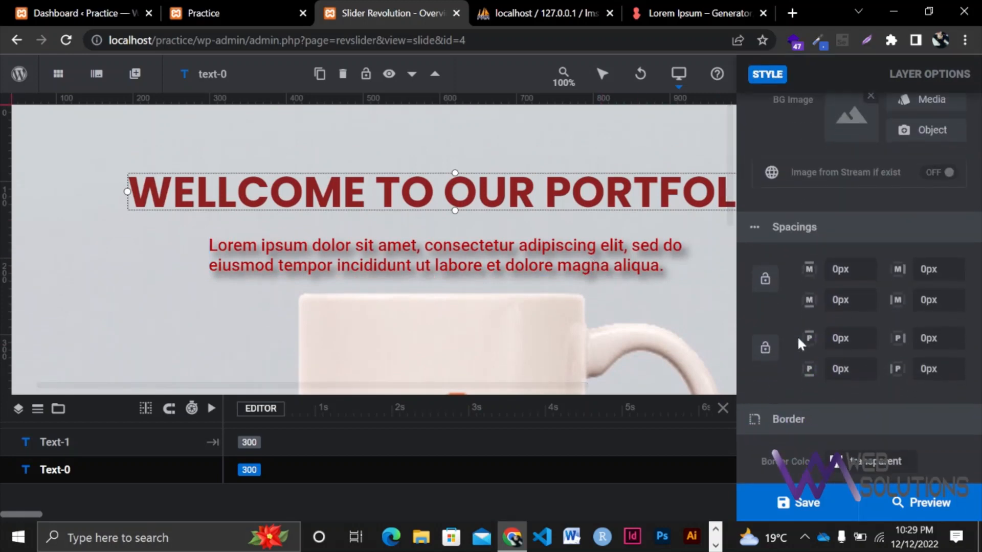
scroll(800, 344, "up", 3)
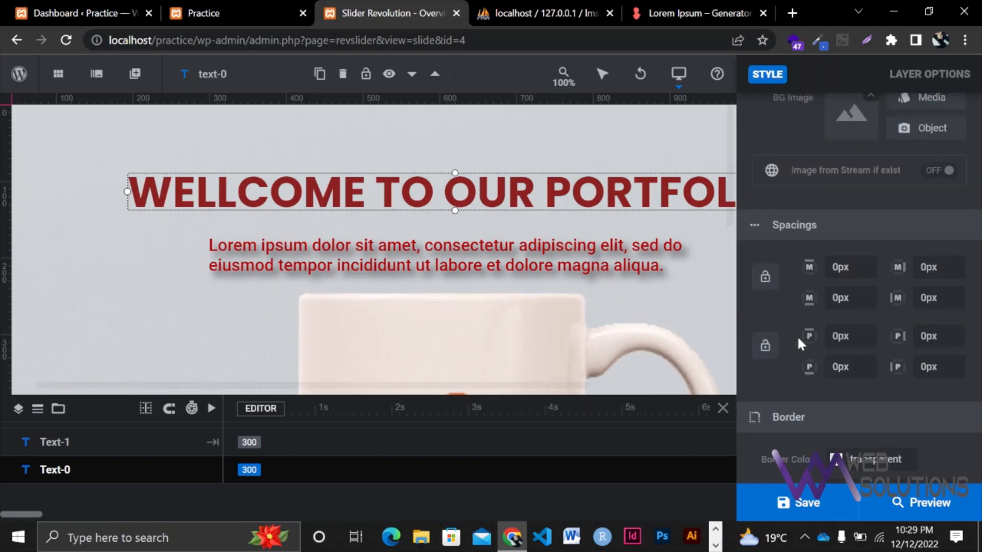
scroll(797, 336, "up", 8)
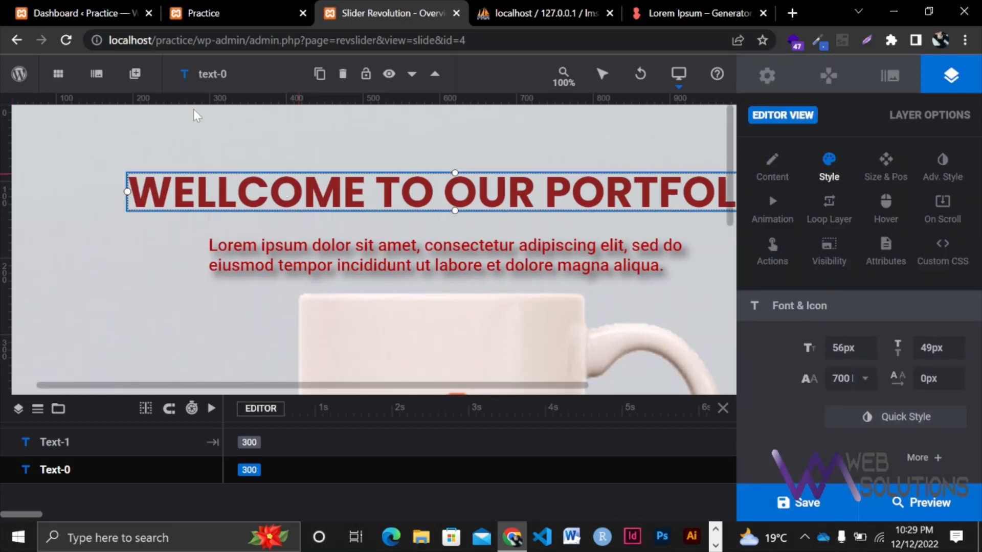
Add a new button layer and apply an orange gradient "Click Here" preset to it.
left_click(134, 75)
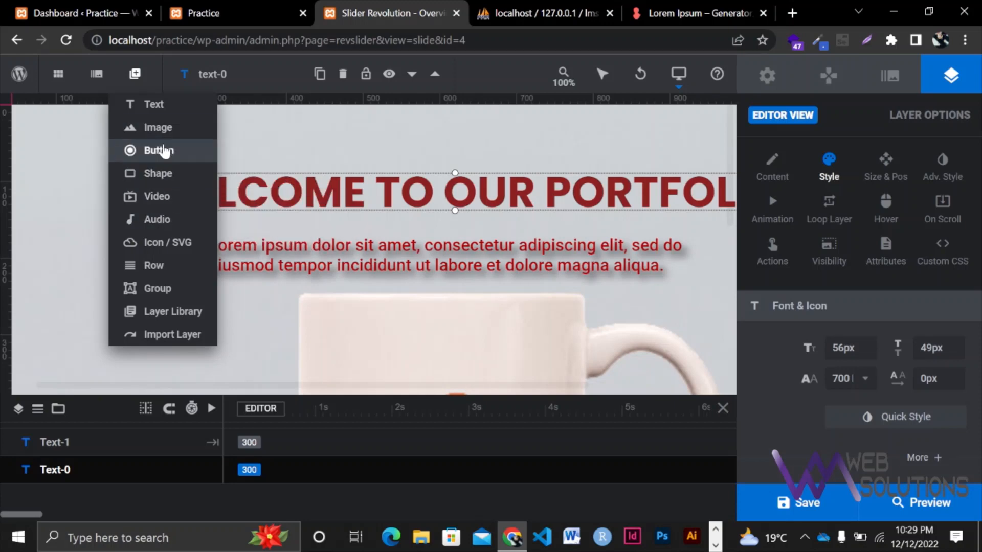
left_click(164, 150)
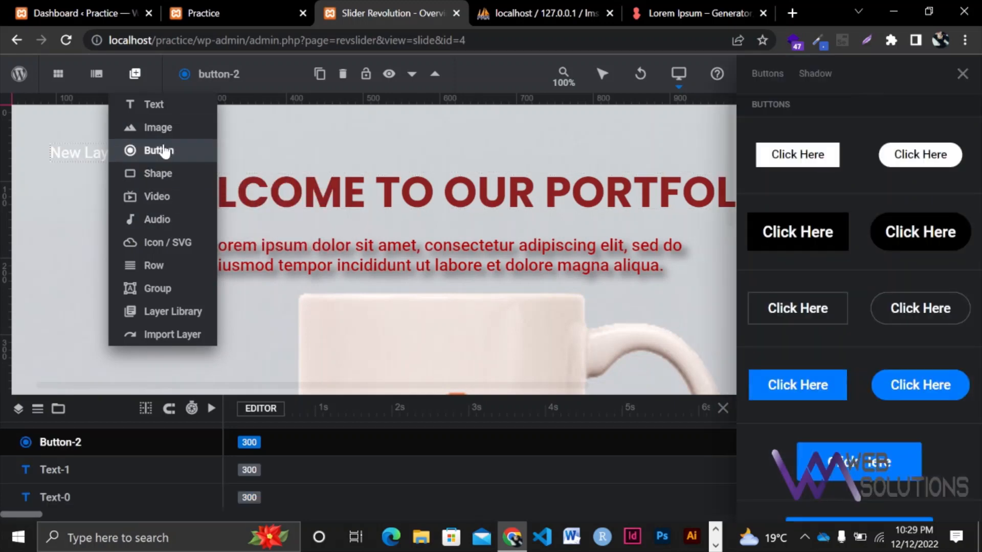
scroll(806, 406, "down", 5)
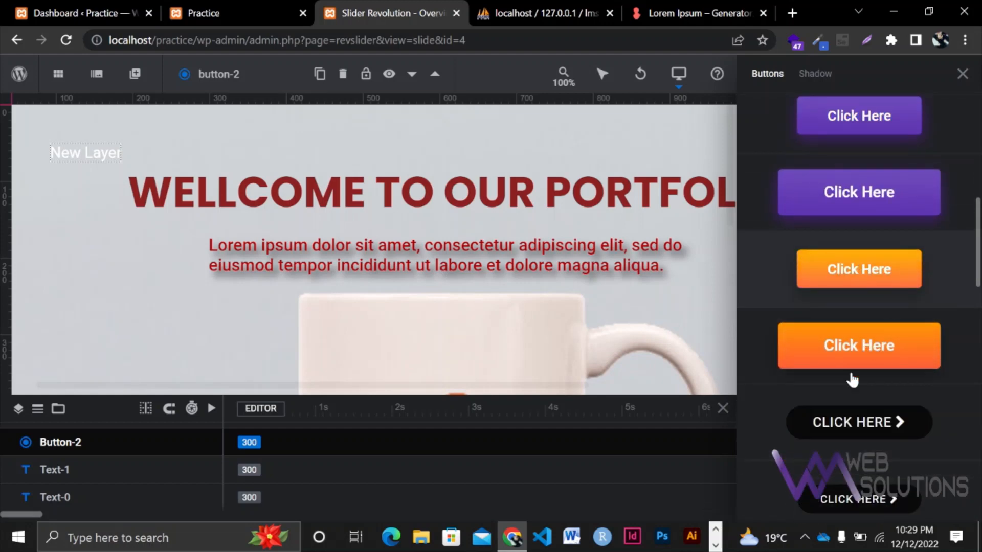
left_click(855, 351)
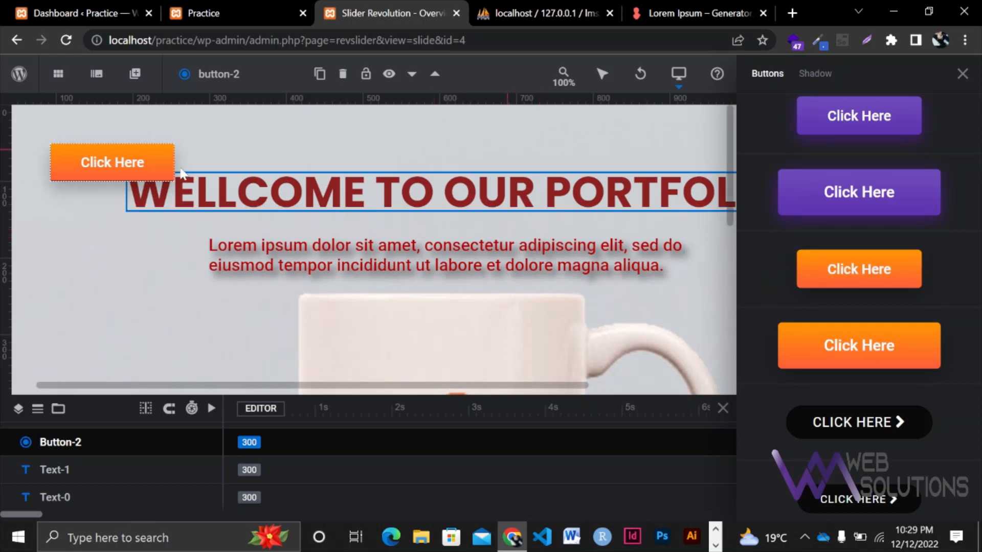
left_click(961, 75)
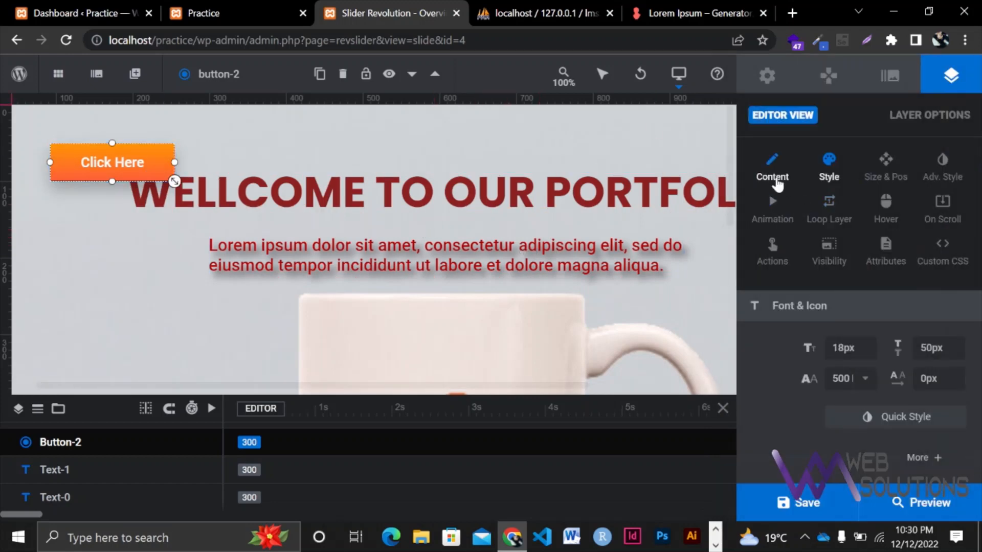
Replace the button's text with "GET STRATED".
left_click(774, 177)
left_click_drag(819, 383, 718, 414)
key("BackSpace")
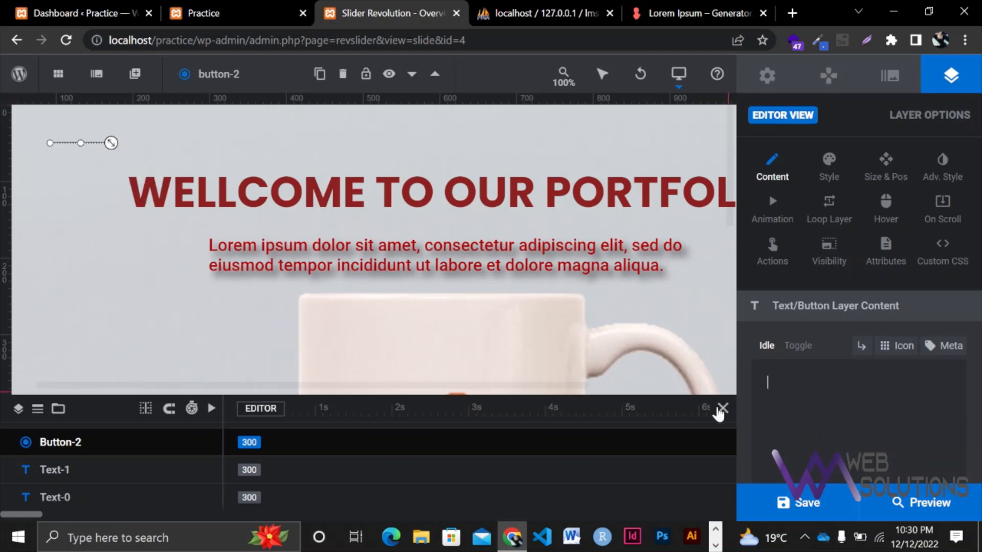
type("GET S")
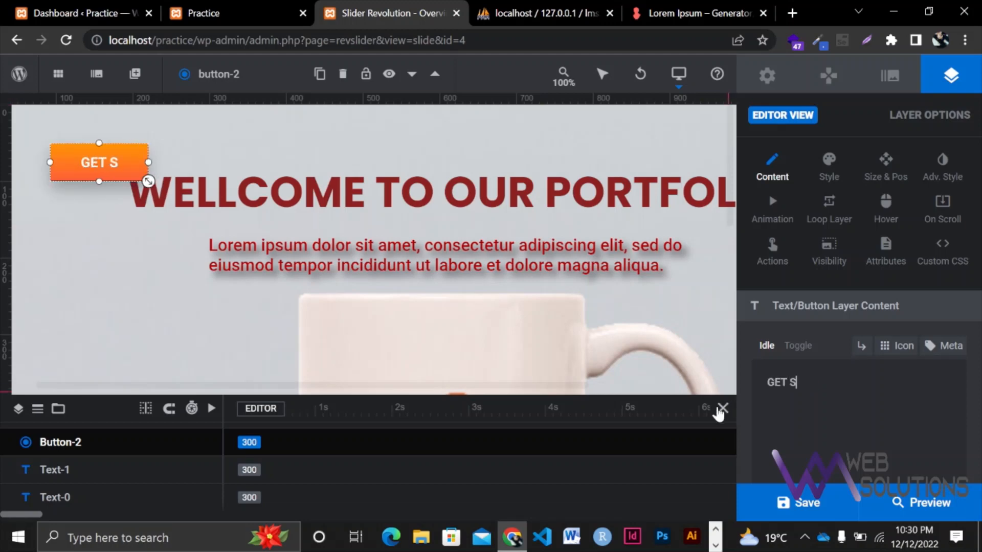
type("TRAT")
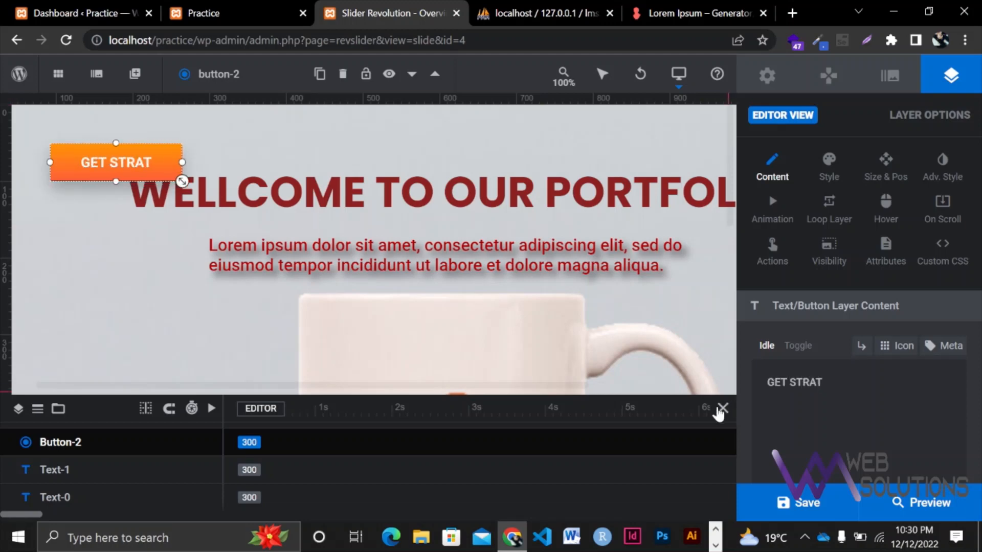
type("ED")
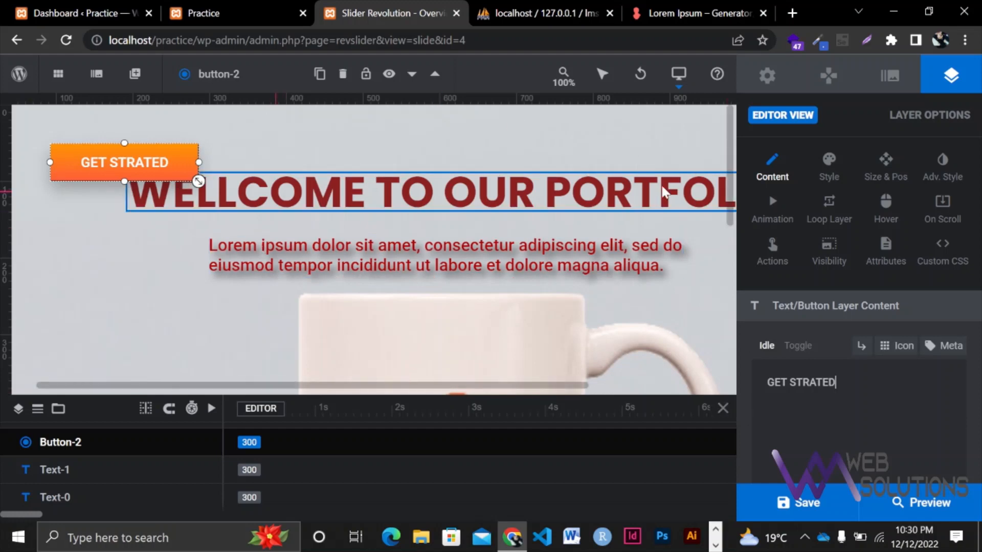
Set the button text's font size to 20px.
left_click(835, 168)
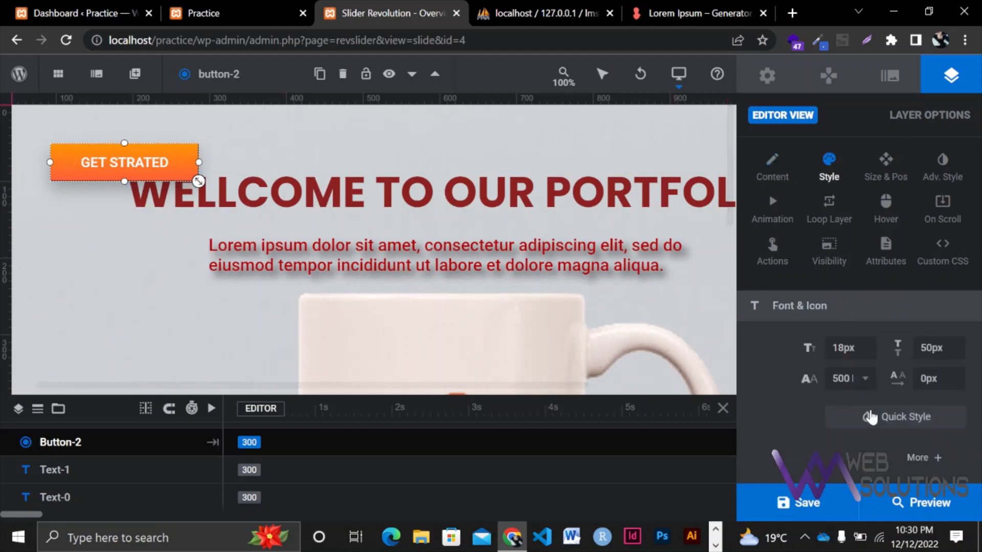
scroll(865, 416, "down", 3)
scroll(862, 358, "up", 3)
double_click(844, 349)
key("Up")
key("Up")
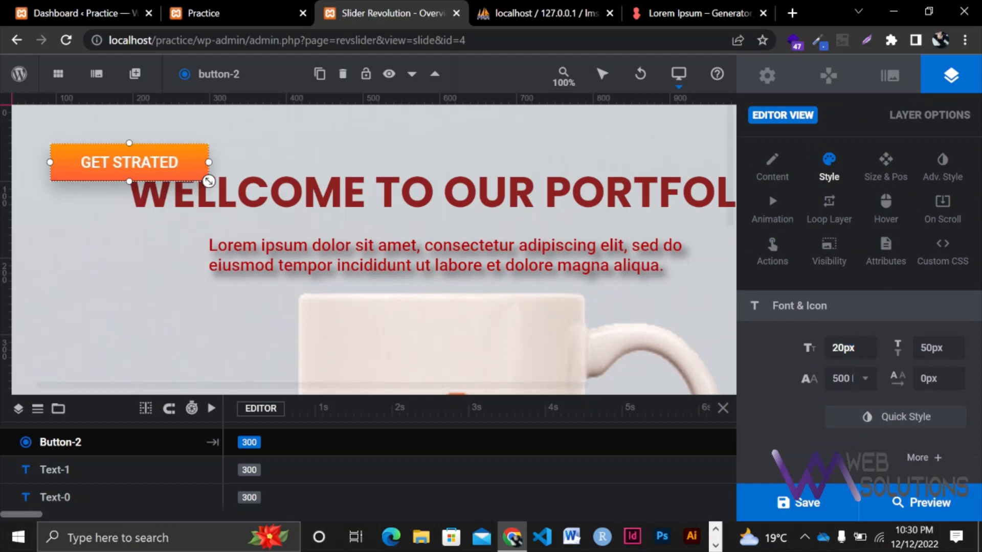
key("Down")
key("Up")
Set the button text's line height to 54px and its font weight to 700 Bold.
double_click(931, 348)
key("Up")
key("Up")
key("Up")
key("Up")
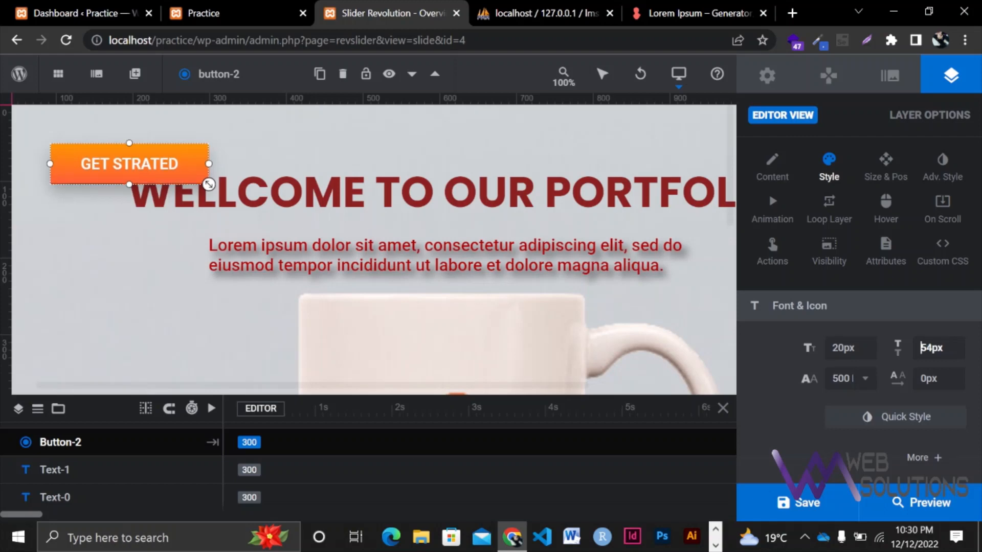
left_click(864, 380)
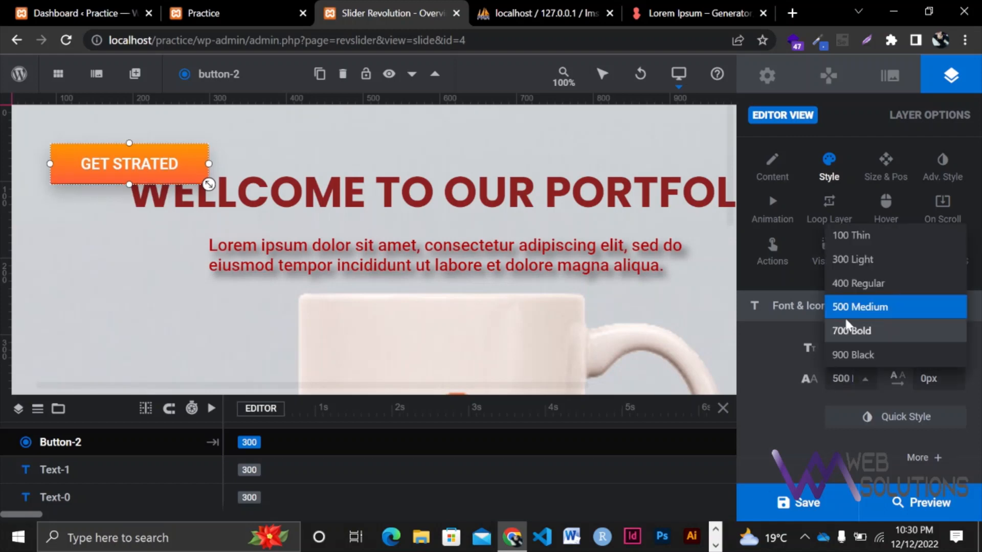
left_click(866, 333)
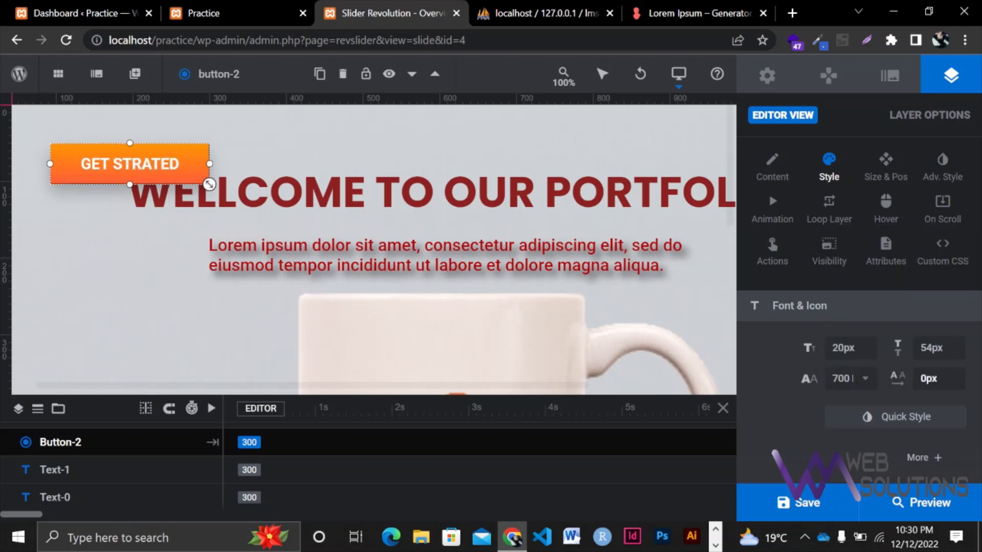
Link the button's corner radii and set all four to 25px.
scroll(919, 376, "down", 8)
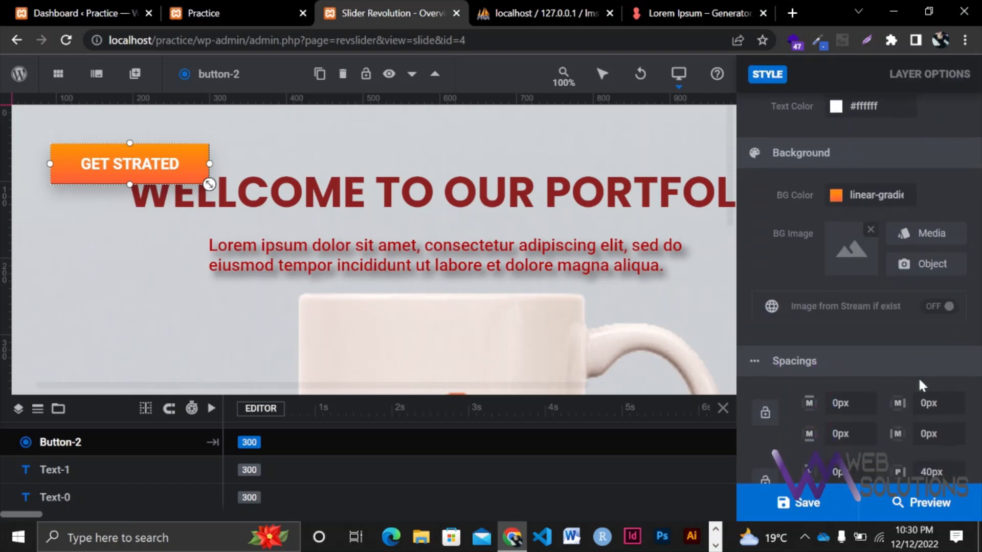
scroll(919, 376, "up", 3)
scroll(919, 377, "down", 5)
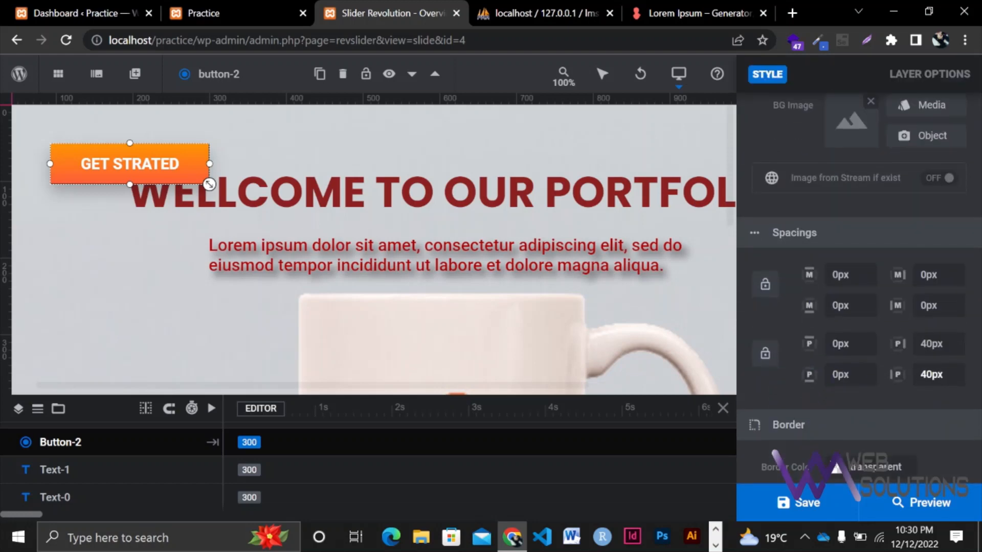
scroll(921, 384, "down", 2)
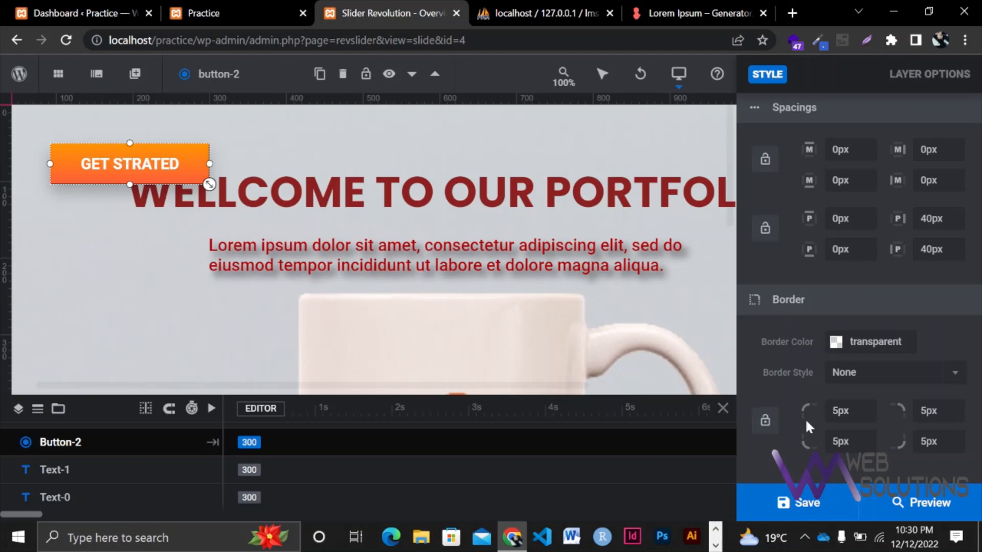
double_click(841, 411)
left_click(840, 411)
left_click(764, 421)
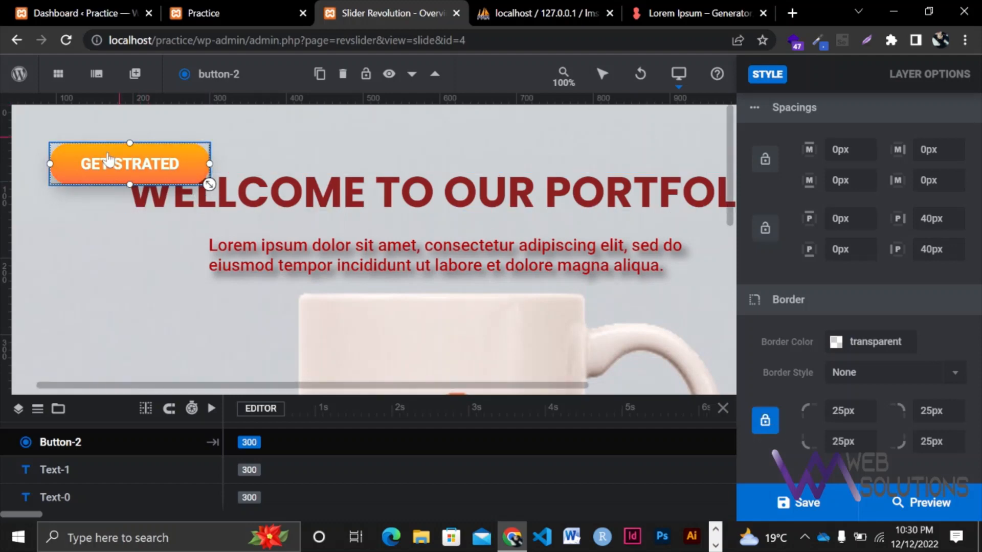
Align the button to the horizontal center and vertical middle of the slide's layer area.
scroll(842, 195, "up", 5)
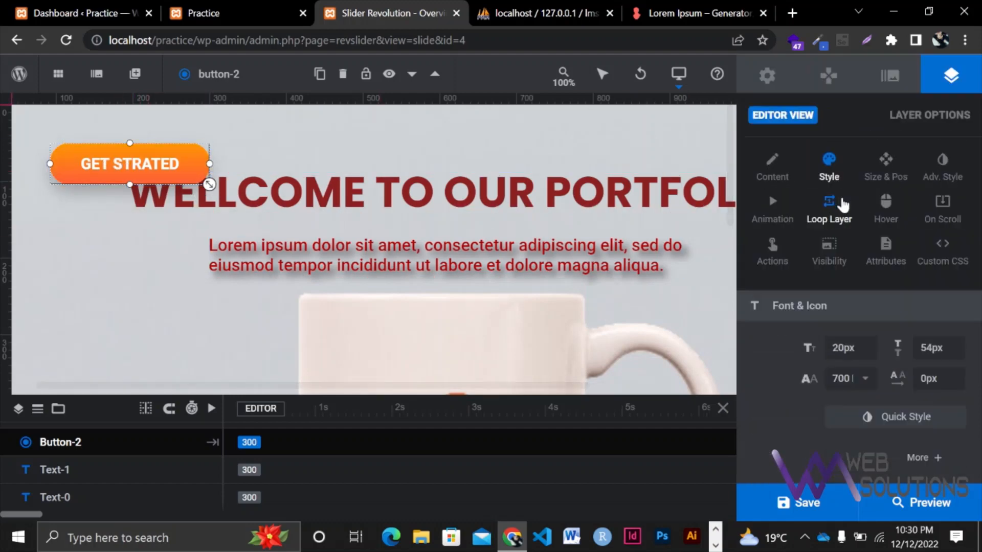
left_click(879, 179)
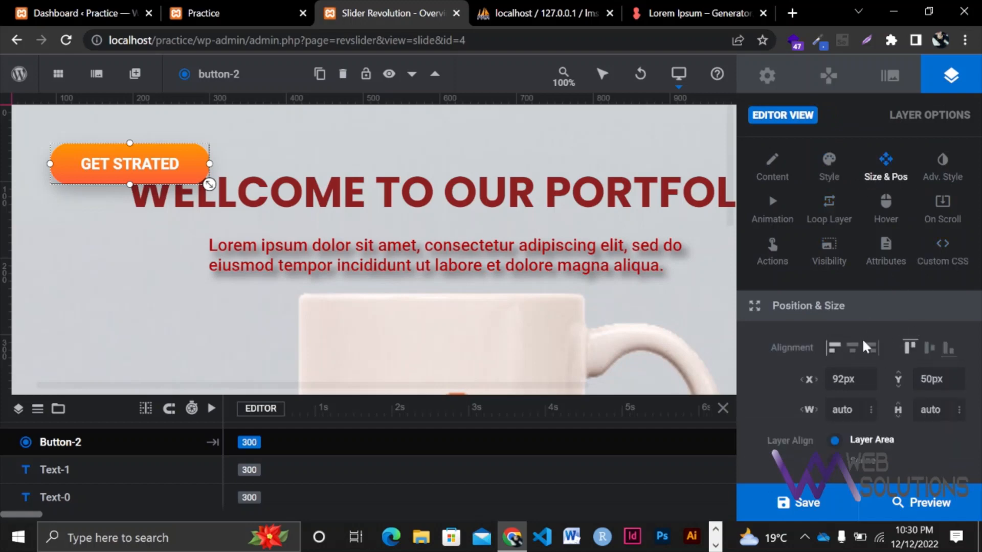
left_click(852, 350)
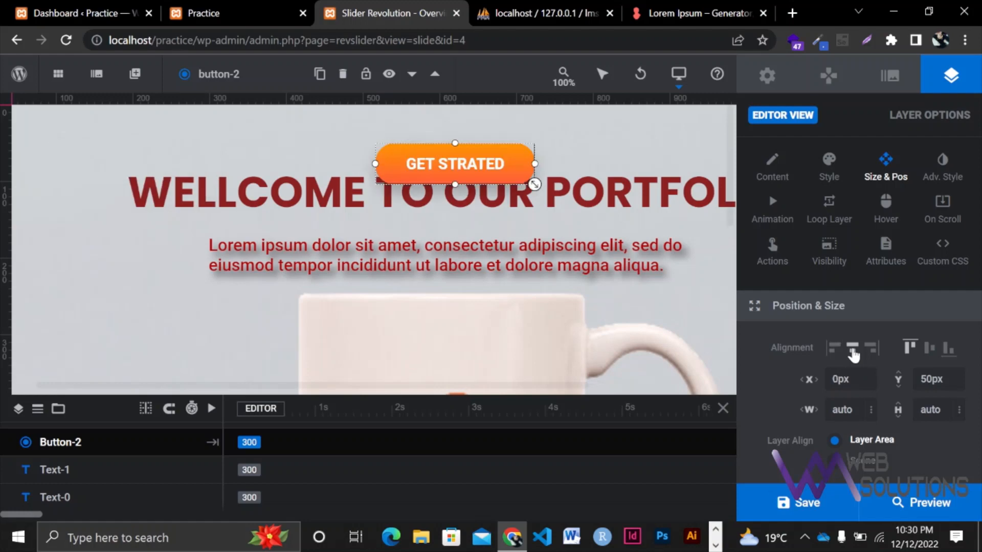
scroll(475, 265, "down", 2)
scroll(475, 265, "up", 1)
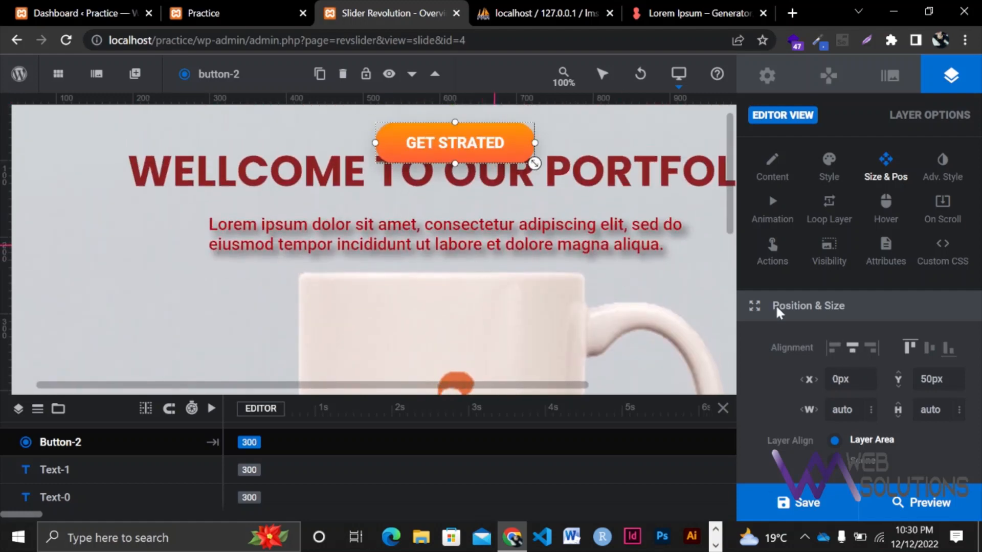
left_click(930, 352)
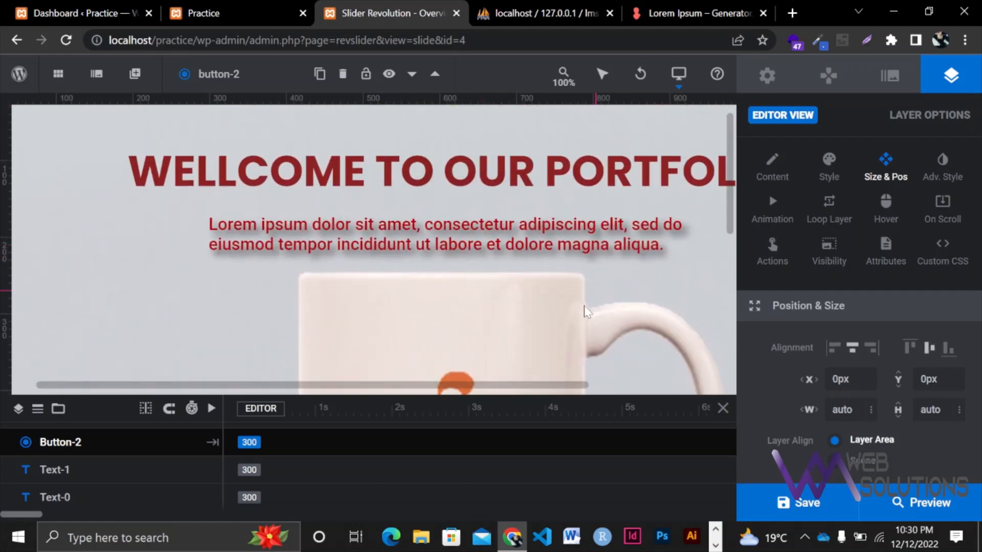
Nudge the button upward to a Y position of -182px, just below the lorem ipsum text, and deselect it.
scroll(588, 308, "down", 4)
scroll(587, 308, "up", 3)
scroll(587, 310, "down", 1)
key("Up")
key("Up")
key("Up")
key("Up")
key("Up")
key("Up")
key("Up")
key("Up")
key("Up")
key("Up")
key("Up")
key("Up")
key("Up")
key("Up")
key("Up")
key("Up")
key("Up")
key("Up")
key("Up")
key("Up")
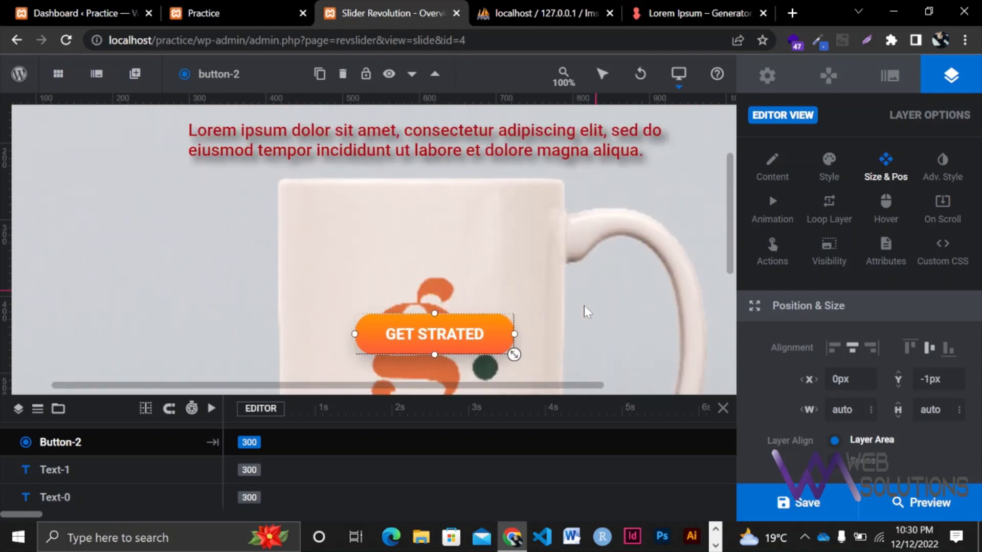
key("Up")
key("Up")
key("Up")
key("Up")
key("Up")
key("Up")
key("Up")
key("Up")
key("Up")
key("Up")
key("Up")
key("Up")
key("Up")
key("Up")
key("Up")
key("Up")
key("Up")
key("Up")
key("Up")
key("Up")
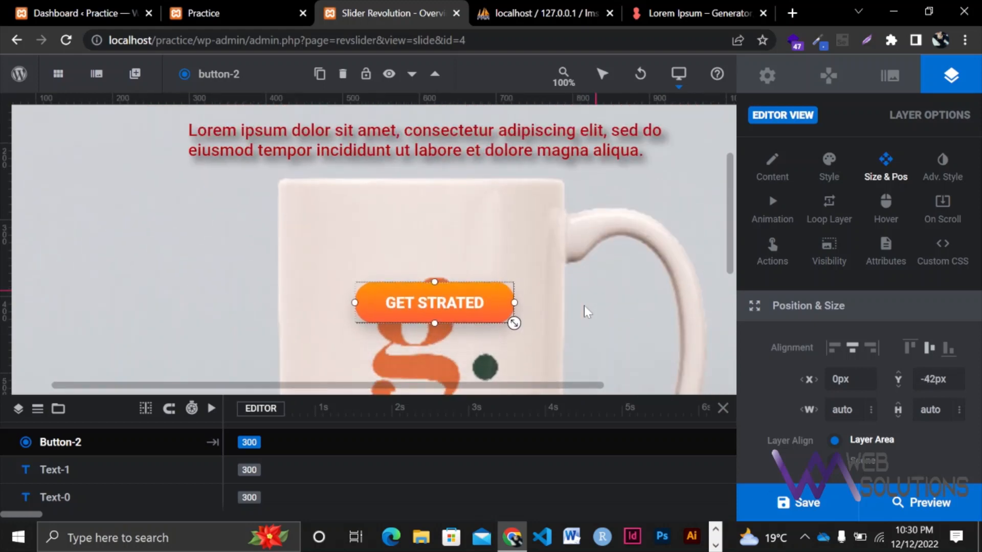
key("Up")
key("Up")
key("Up")
key("Up")
key("Up")
key("Up")
key("Up")
key("Up")
key("Up")
key("Up")
key("Up")
key("Up")
key("Up")
key("Up")
key("Up")
key("Up")
key("Up")
key("Up")
key("Up")
key("Up")
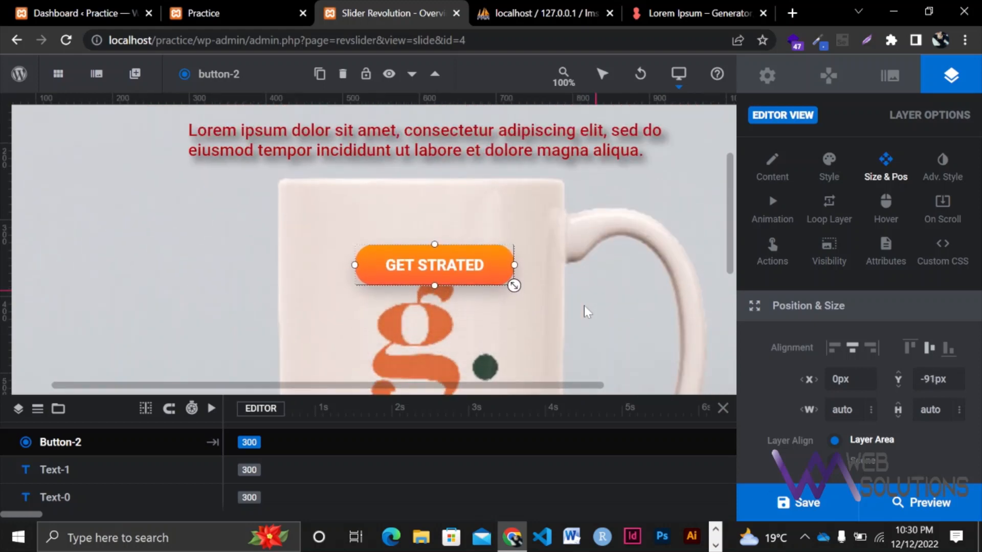
key("Up")
key("Up")
key("Up")
key("Up")
key("Up")
key("Up")
key("Up")
key("Up")
key("Up")
key("Up")
key("Up")
key("Up")
key("Up")
key("Up")
key("Up")
key("Up")
key("Up")
key("Up")
key("Up")
key("Up")
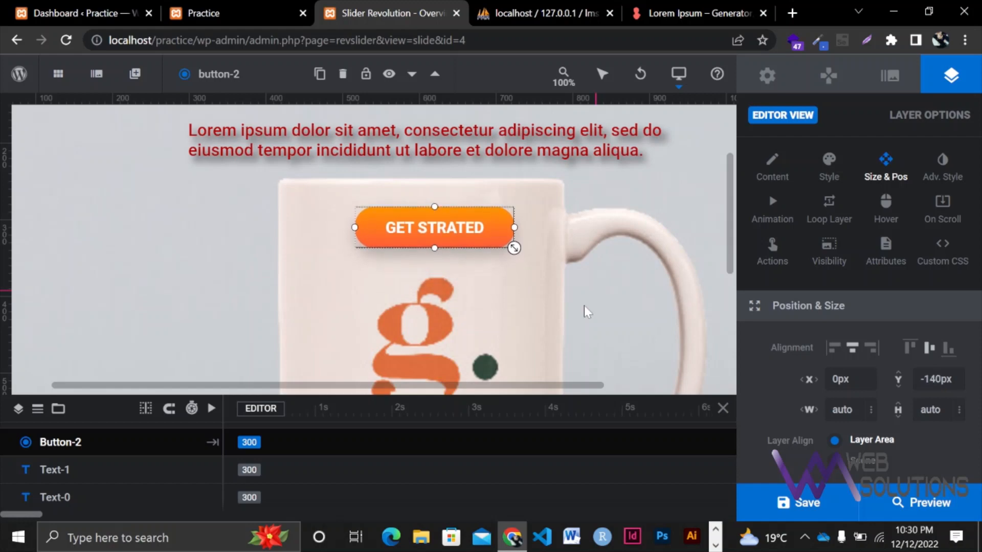
key("Up")
key("Up")
key("Up")
key("Up")
key("Up")
key("Up")
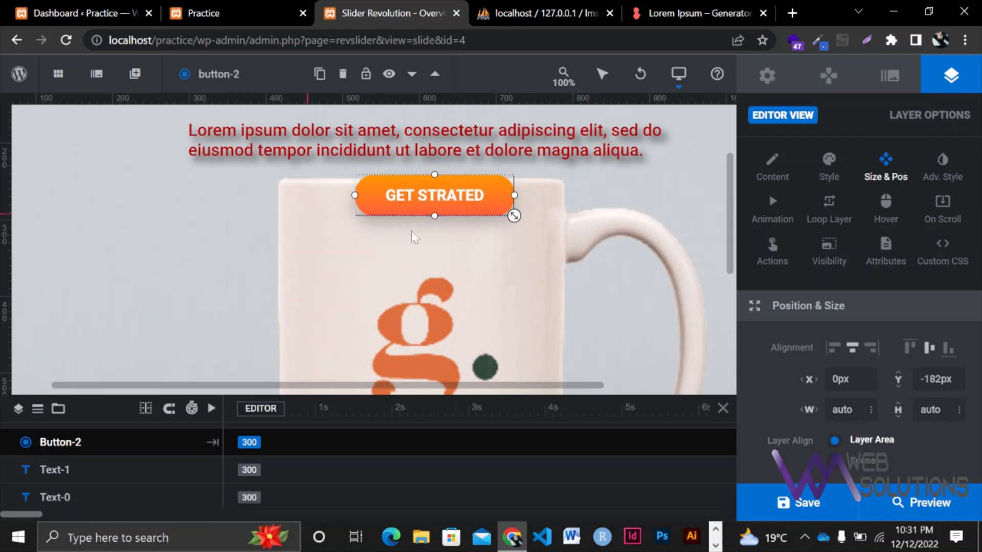
scroll(430, 238, "up", 2)
left_click(537, 157)
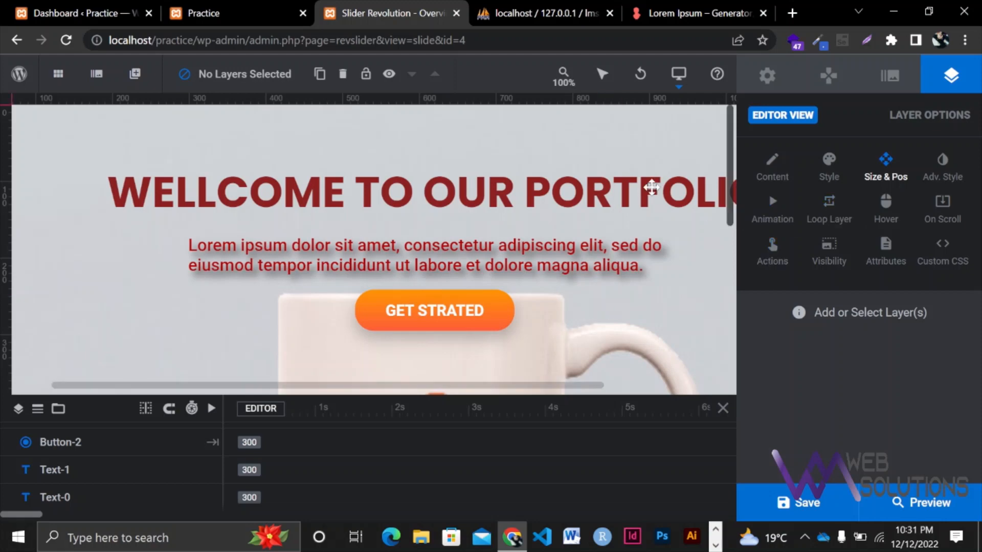
Give the headline text layer the "Short Slide from Top" entrance animation from the Slide Transitions presets.
left_click(809, 213)
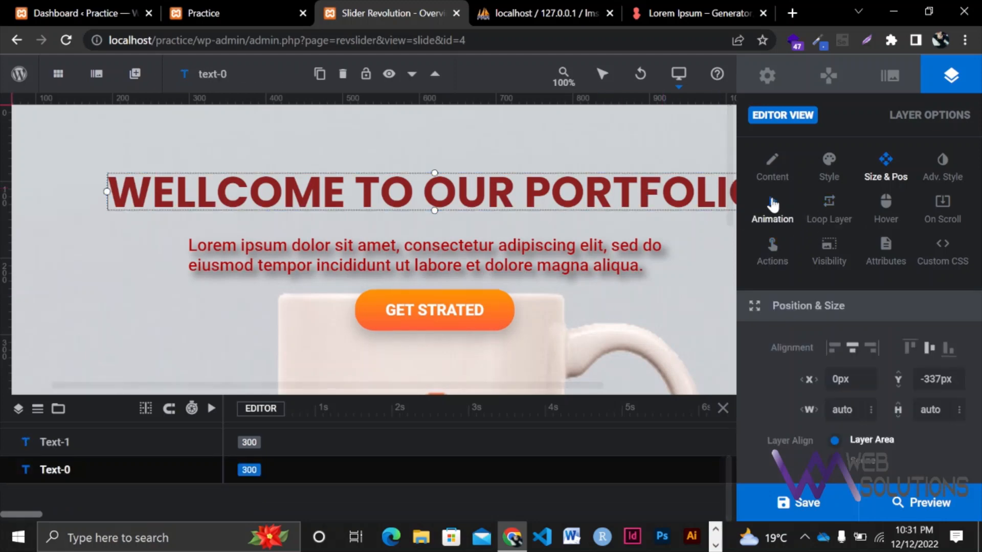
left_click(773, 205)
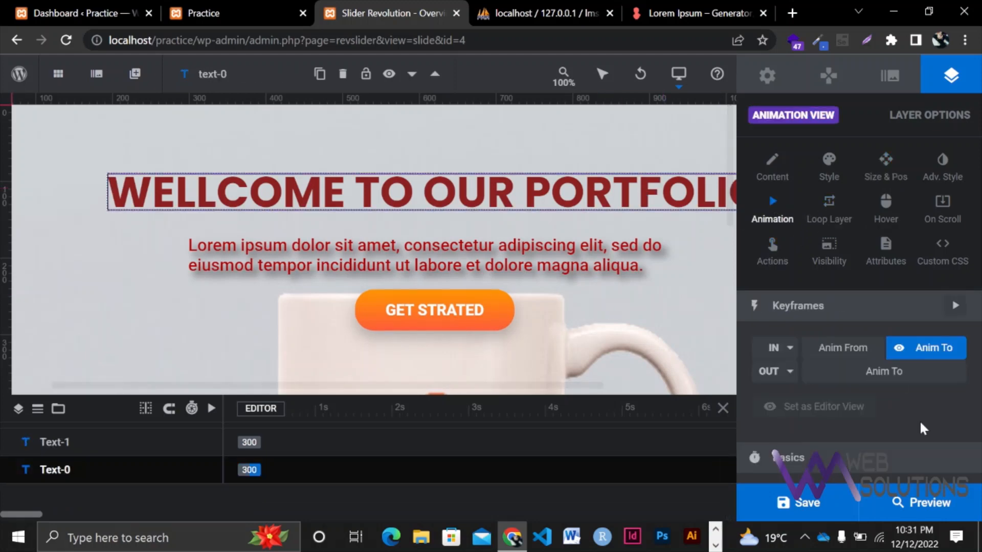
scroll(920, 424, "down", 1)
left_click(776, 335)
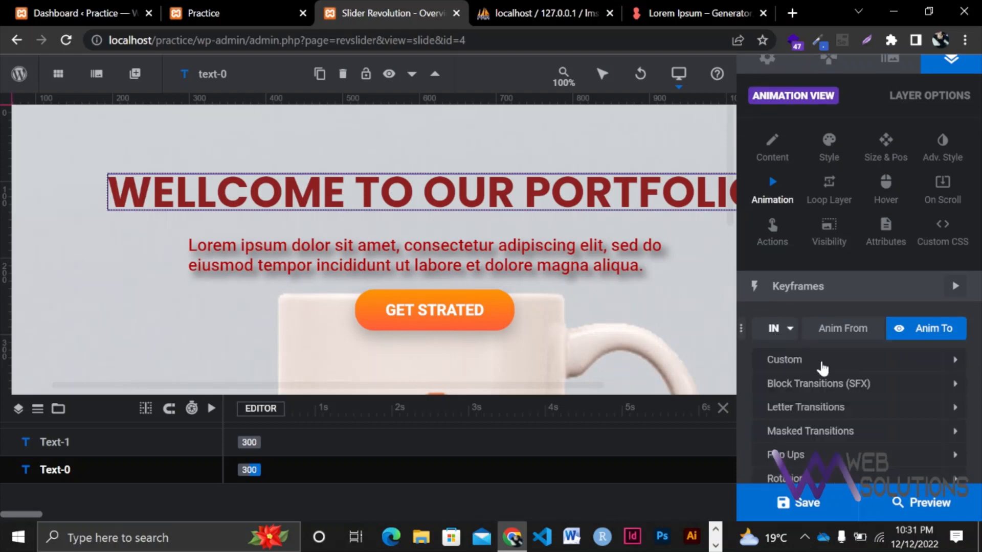
scroll(861, 432, "down", 5)
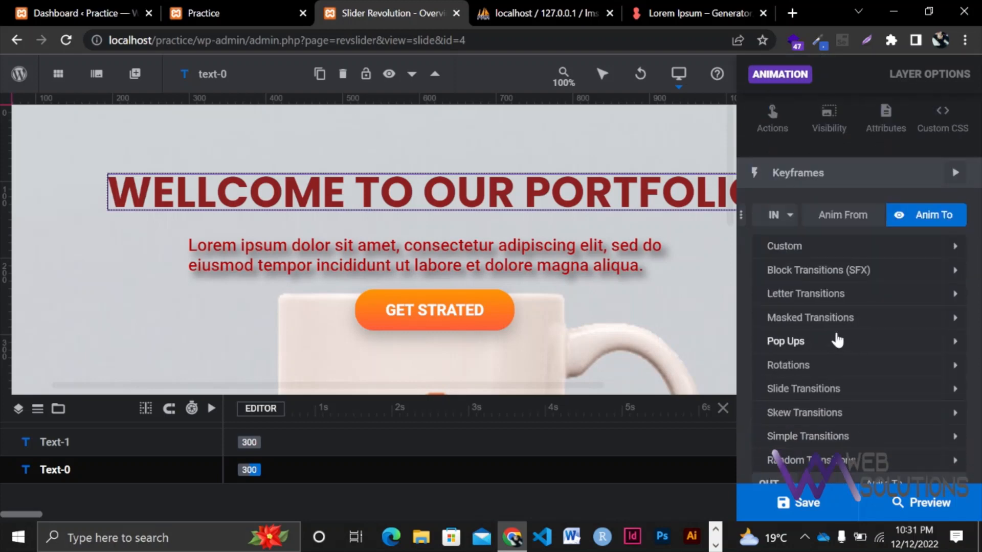
scroll(839, 389, "down", 2)
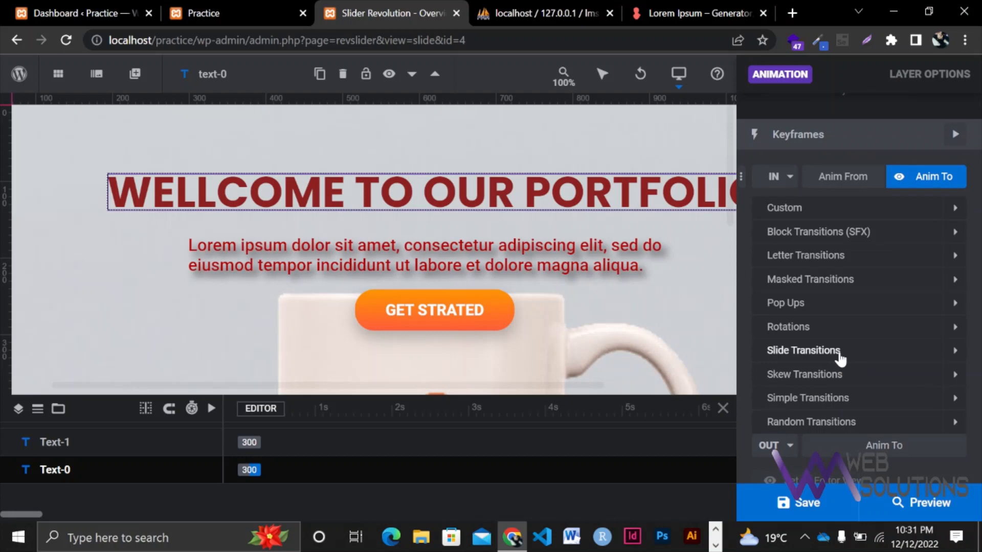
left_click(840, 353)
left_click(864, 375)
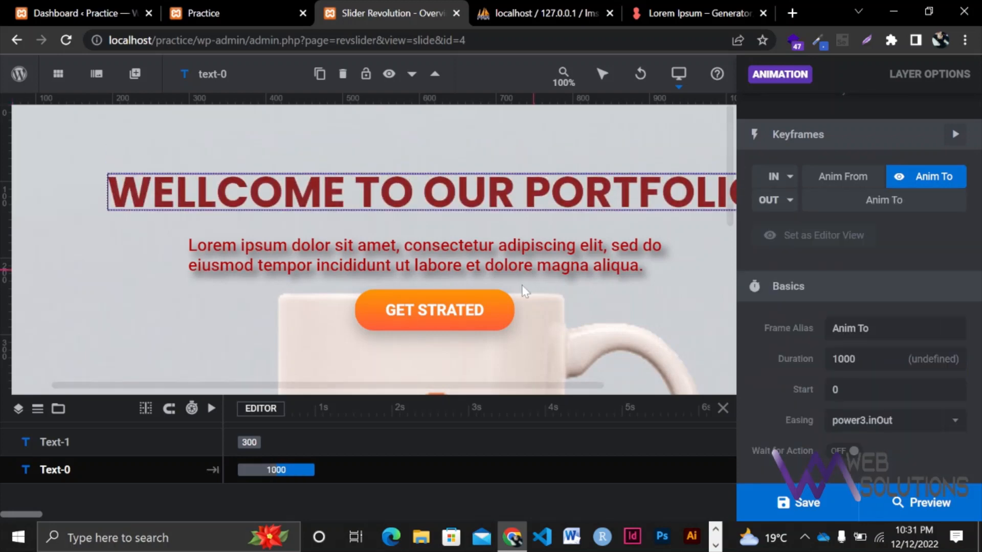
Give the lorem ipsum text layer the "Short Slide from Left" entrance animation.
left_click(550, 253)
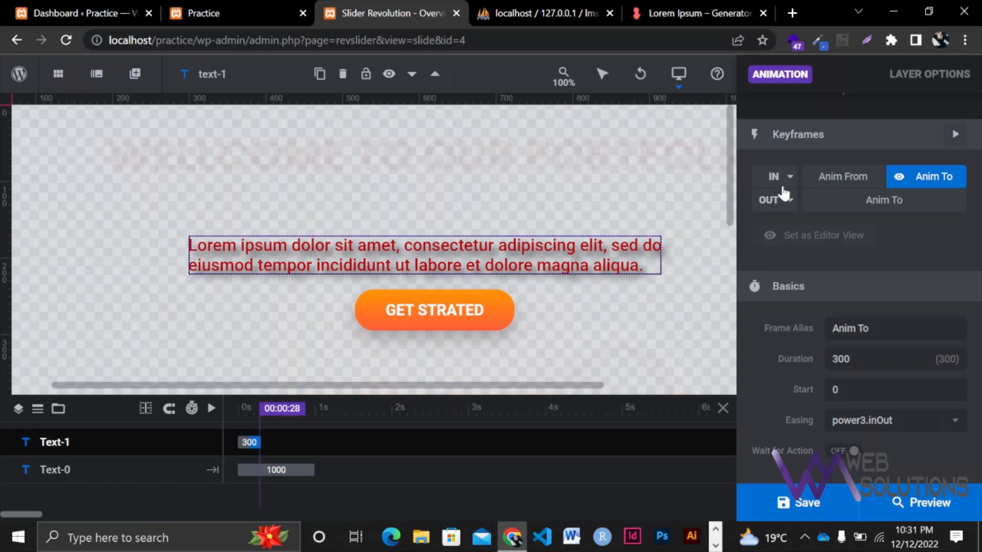
left_click(788, 179)
left_click(822, 376)
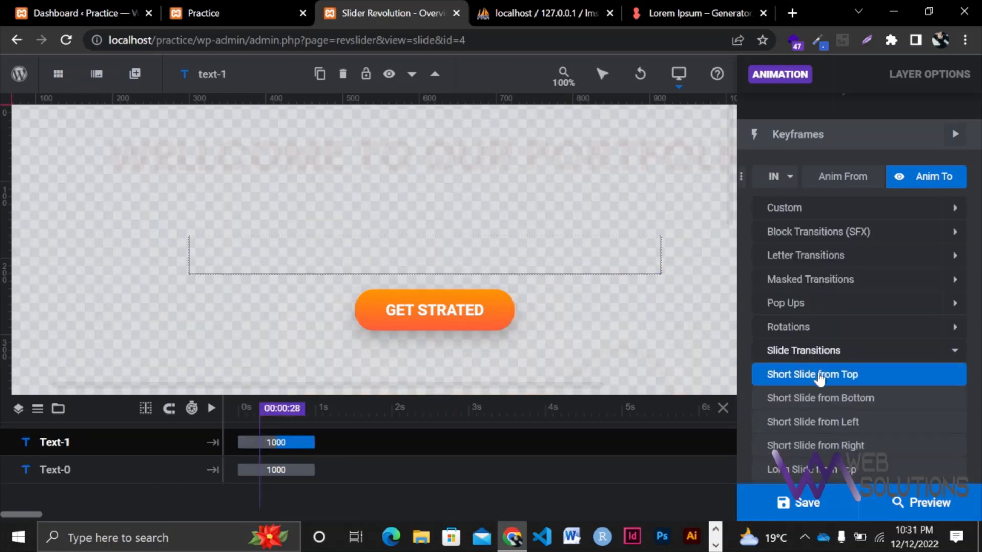
left_click(829, 398)
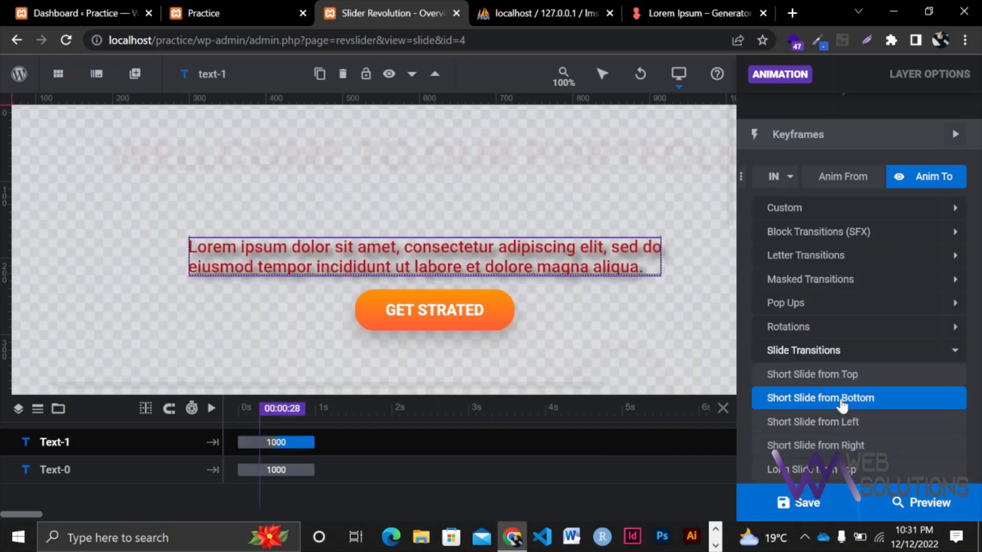
left_click(841, 421)
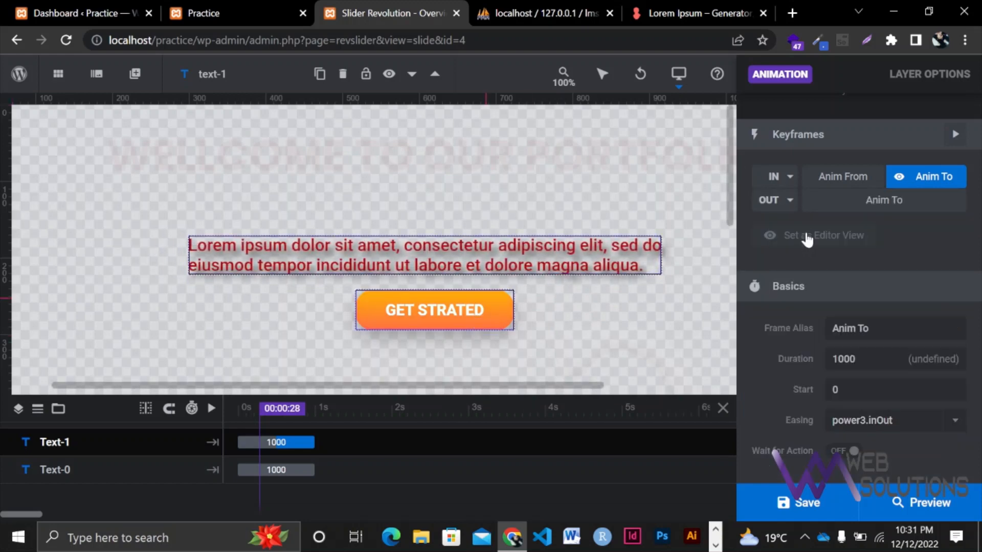
Give the GET STRATED button an entrance animation from the Slide Transitions presets and deselect it.
left_click(434, 310)
left_click(778, 176)
left_click(837, 422)
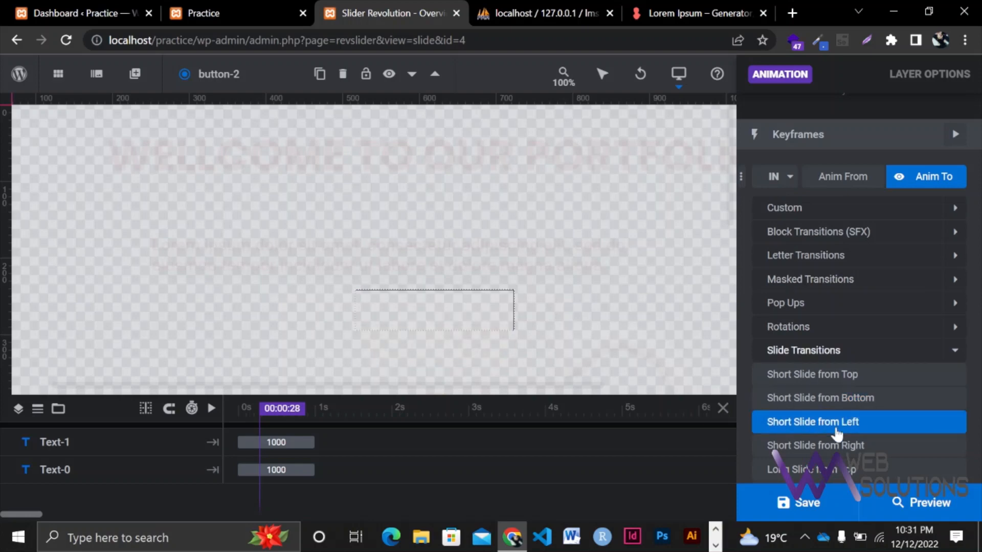
scroll(839, 424, "down", 3)
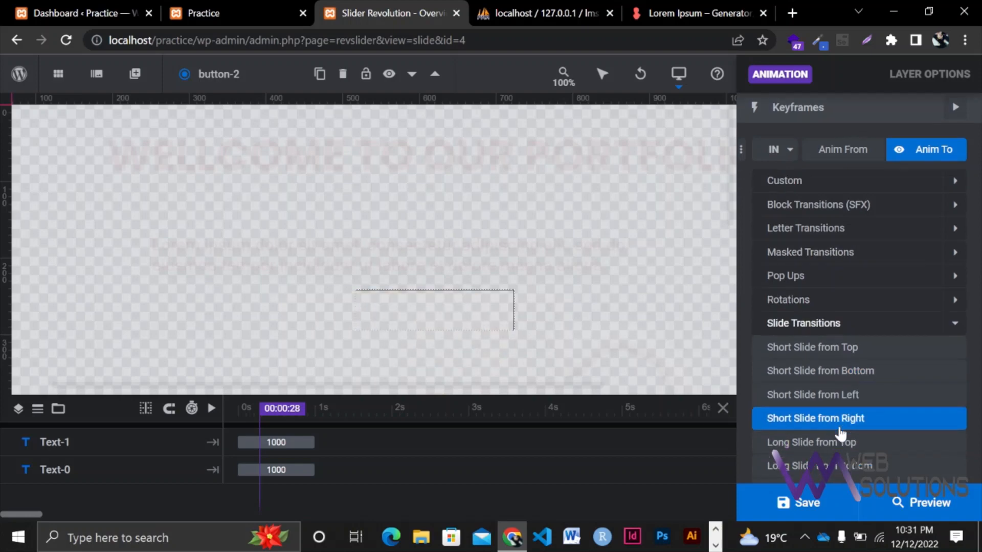
left_click(863, 394)
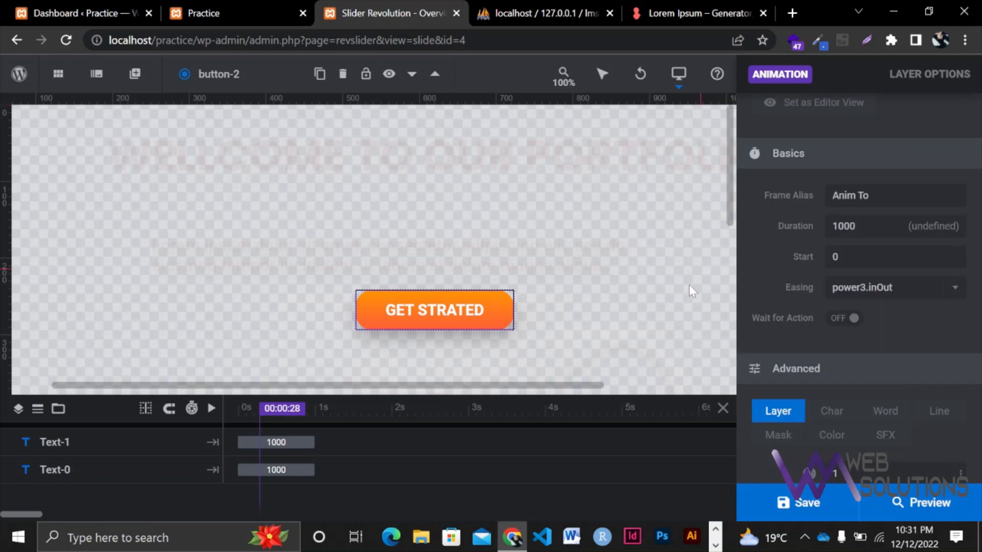
left_click(667, 239)
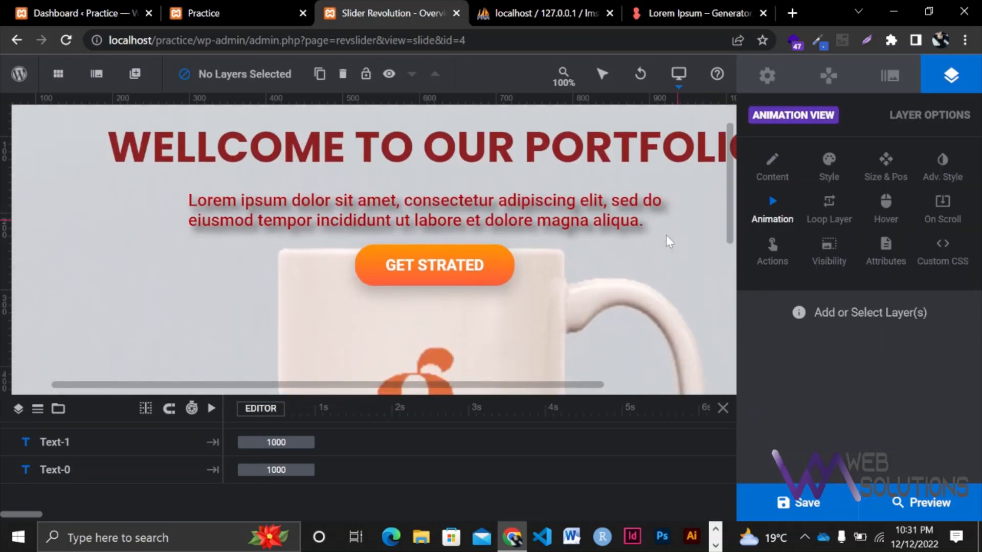
Open the module general options and save the slider.
left_click(820, 506)
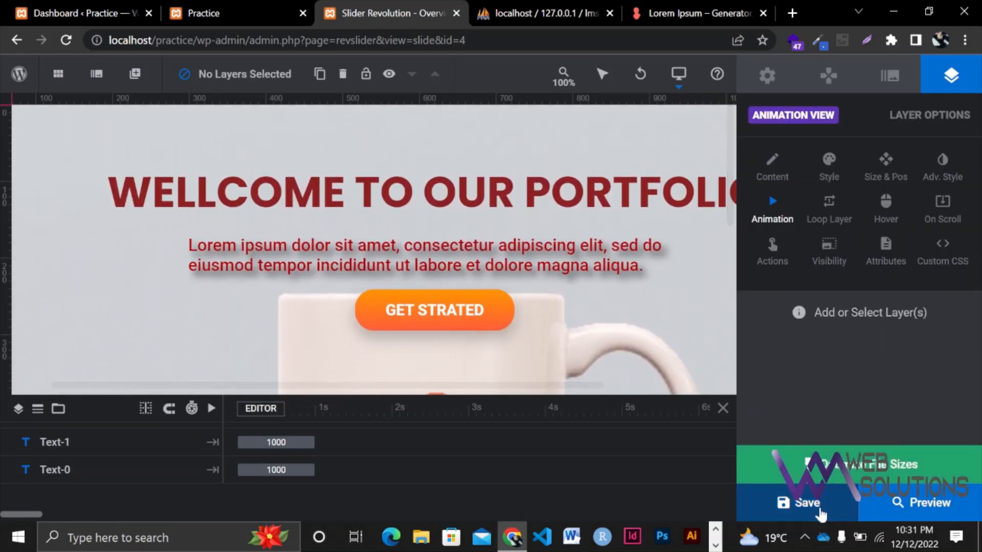
left_click(767, 76)
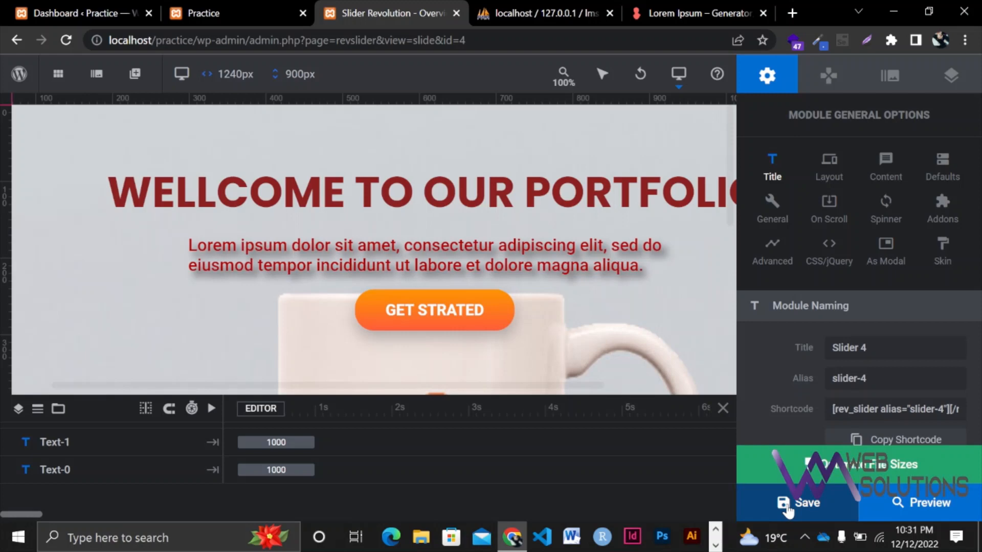
left_click(789, 509)
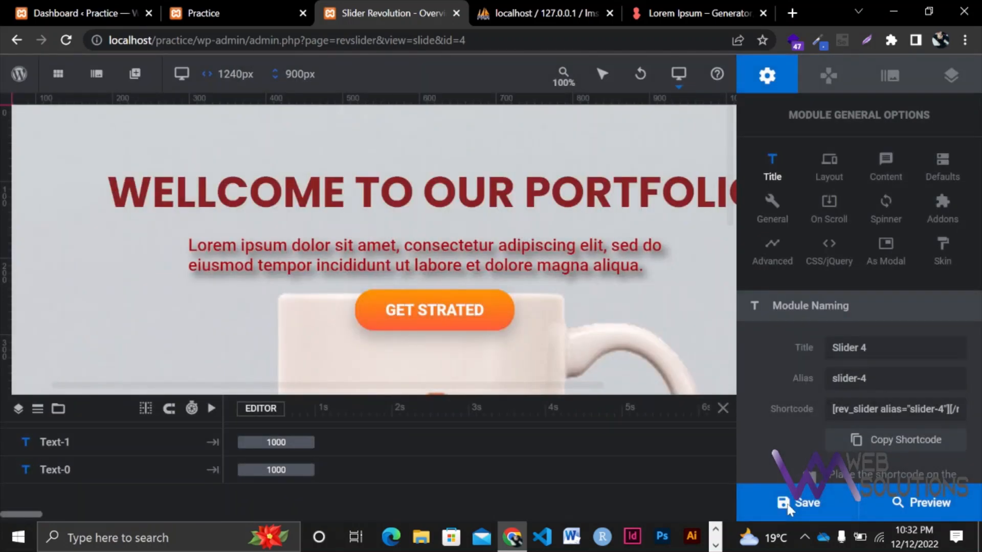
Switch to the Practice site's home page and open it for editing with Elementor in a new browser tab.
left_click(250, 13)
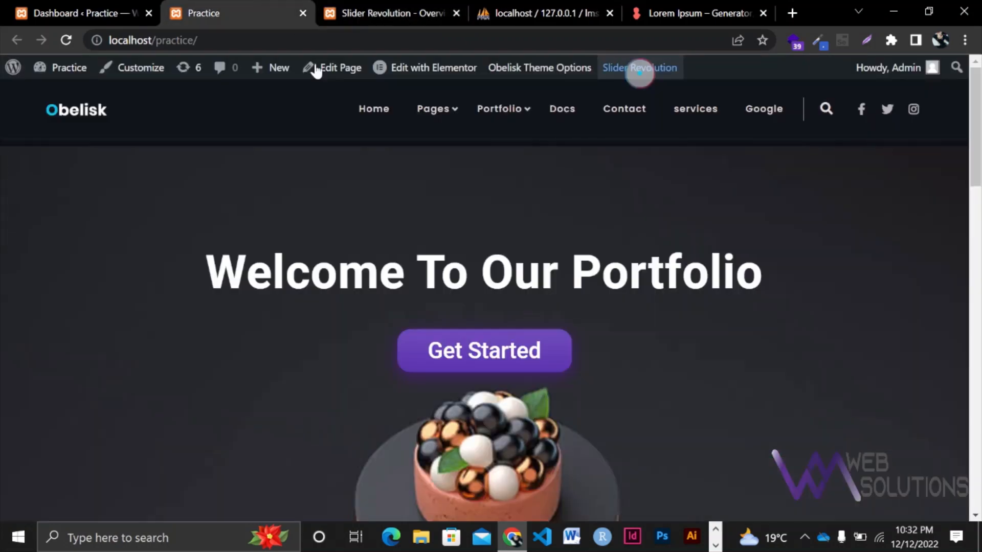
right_click(402, 77)
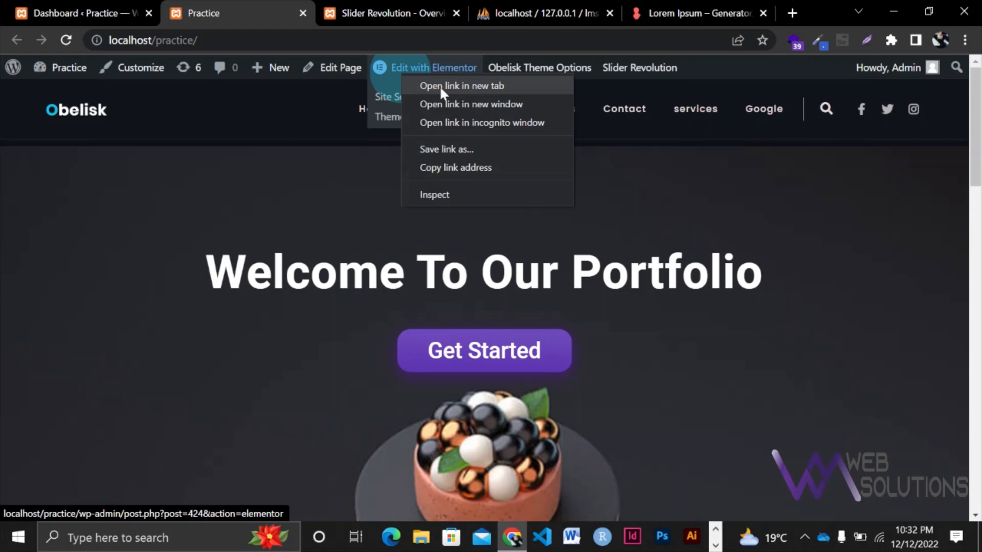
left_click(440, 85)
left_click(459, 10)
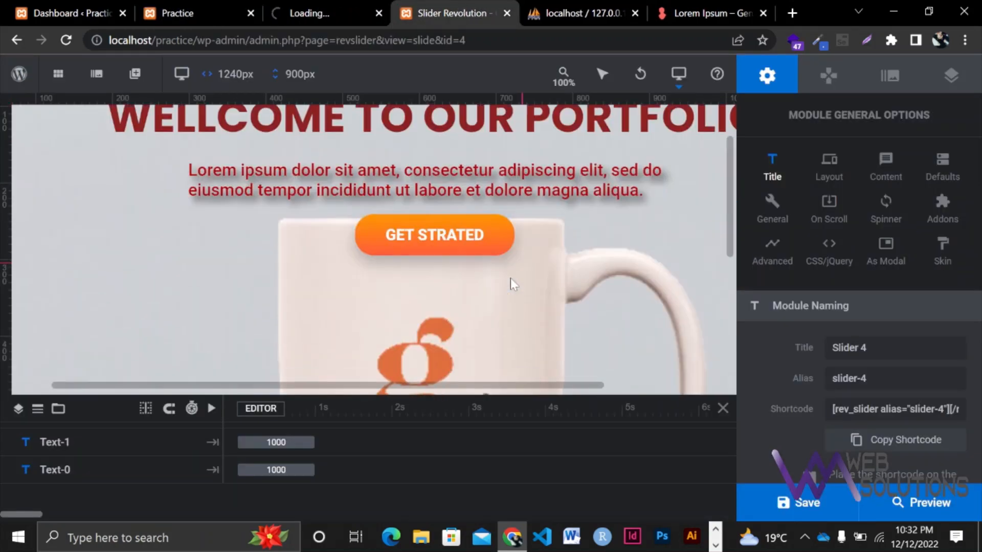
left_click(347, 15)
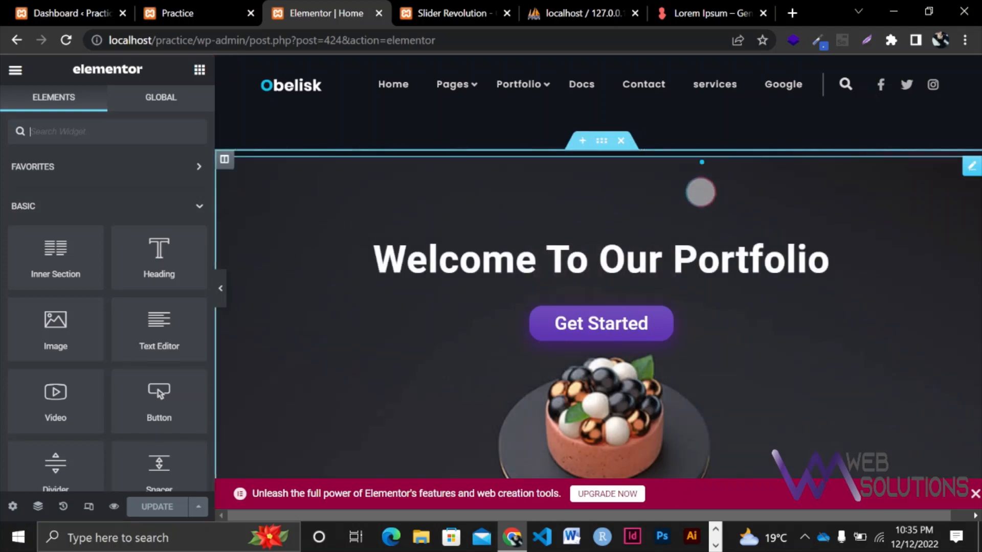
Open the "Welcome To Our Portfolio" section's settings in Elementor and look through its layout options.
mouse_move(602, 155)
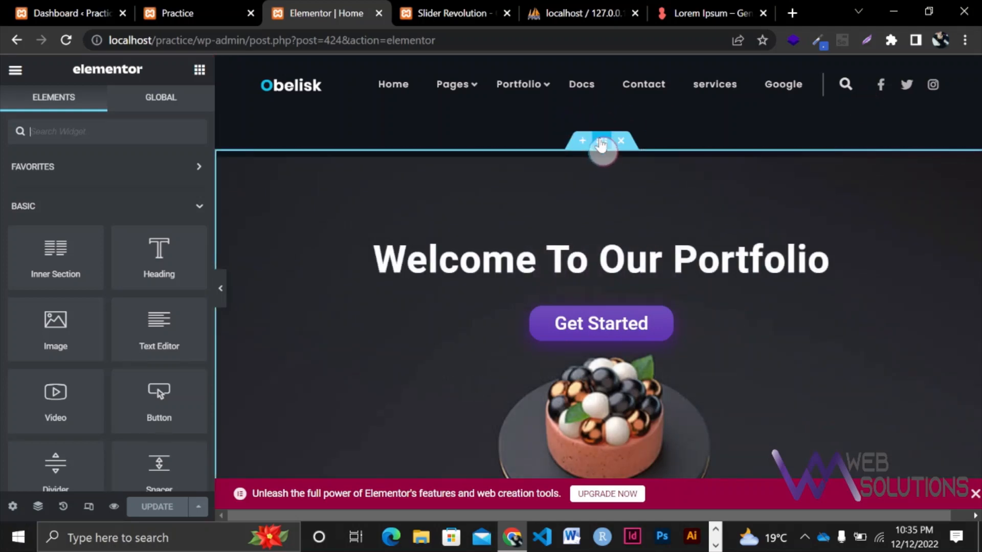
left_click(601, 142)
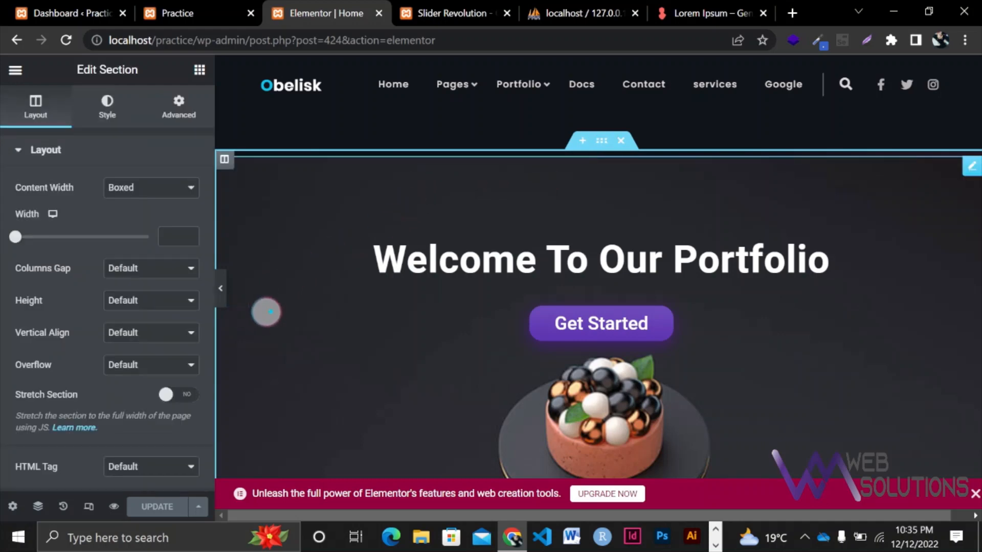
scroll(124, 320, "down", 3)
scroll(124, 320, "up", 1)
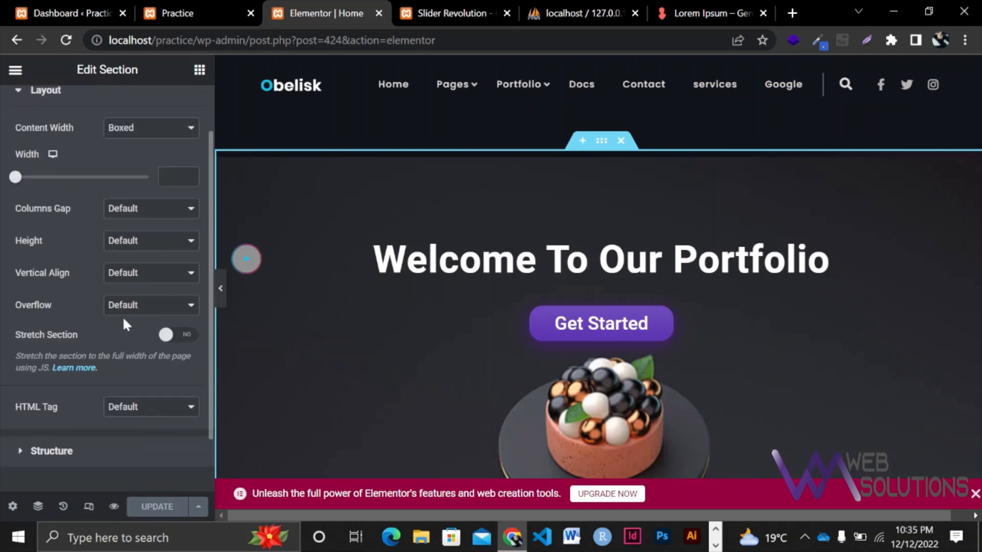
Review the section's layout and style options and delete the "Welcome To Our Portfolio" section from the home page.
scroll(123, 323, "down", 2)
scroll(109, 302, "up", 3)
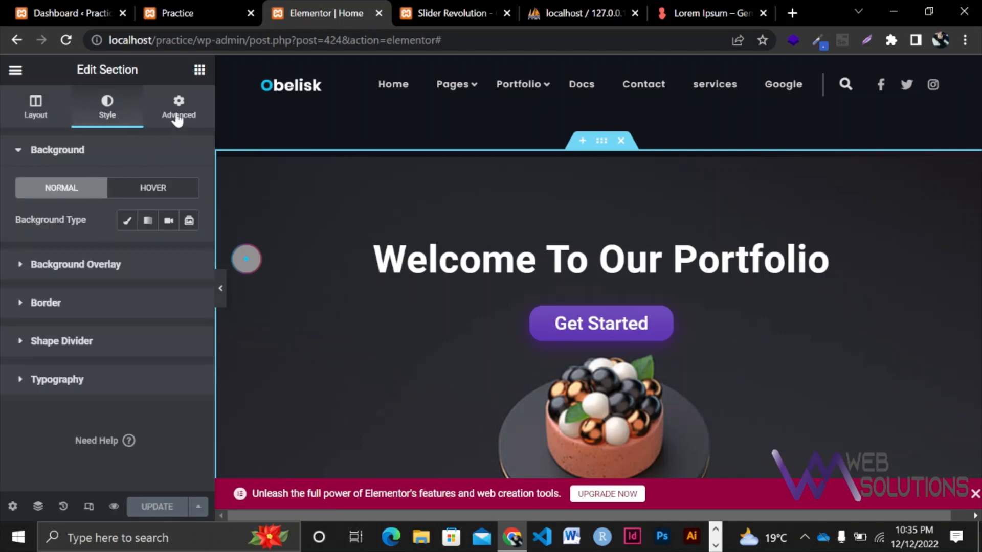
scroll(552, 302, "down", 6)
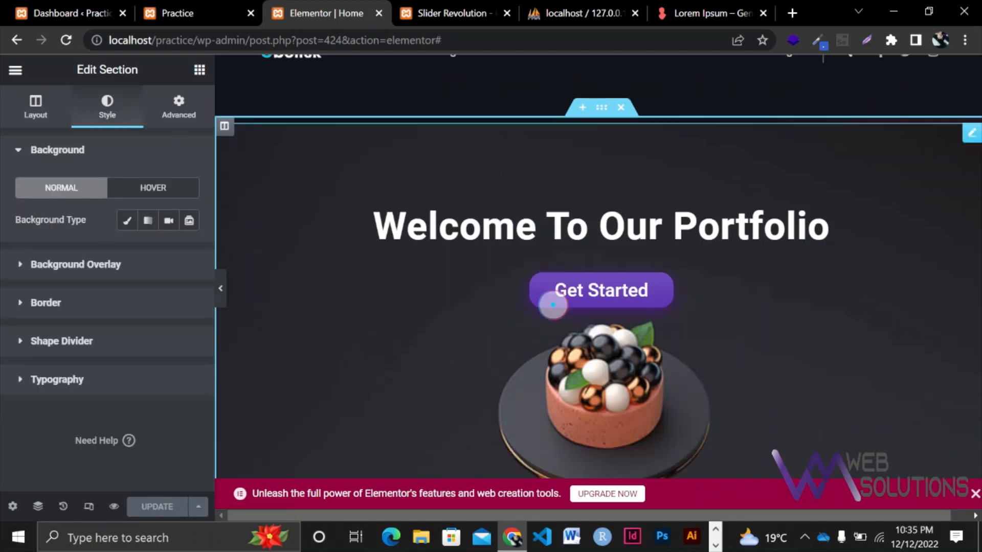
scroll(552, 305, "up", 8)
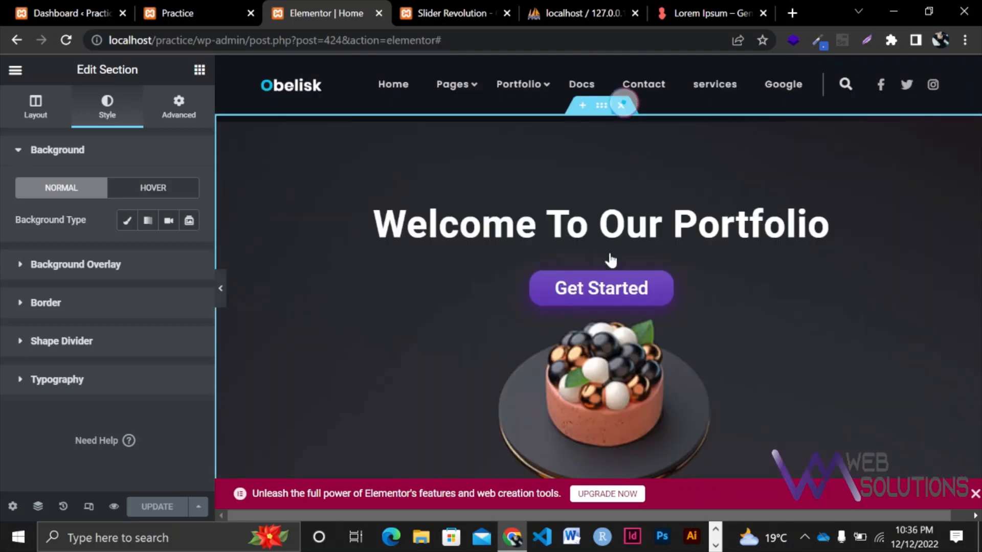
left_click(622, 105)
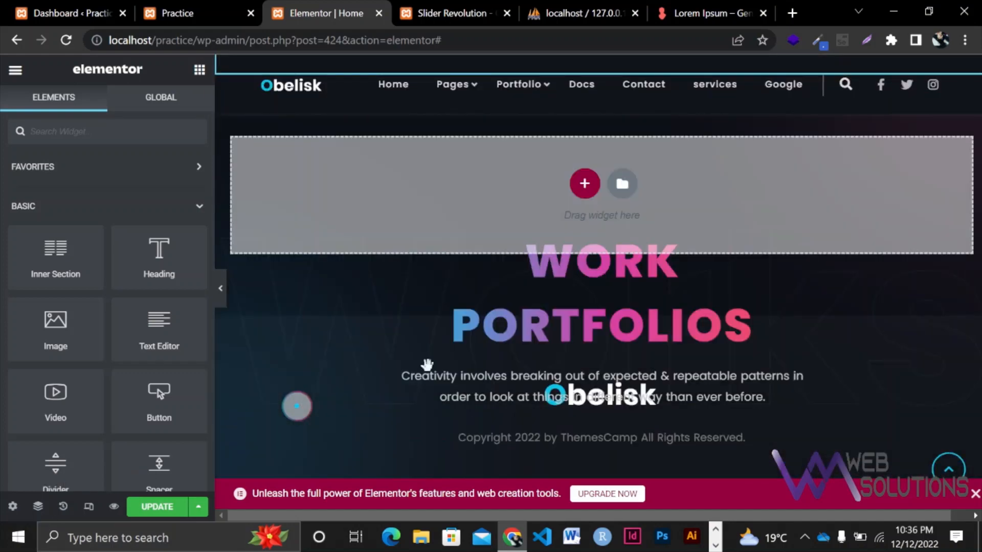
Add a single-column section to the page and place a Slider Revolution 6 widget in it.
left_click(586, 185)
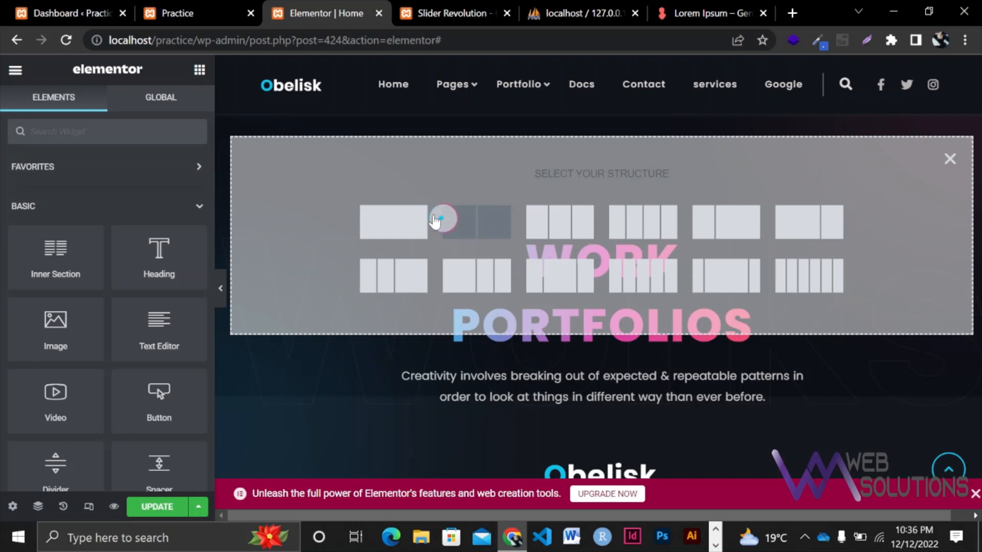
left_click(407, 231)
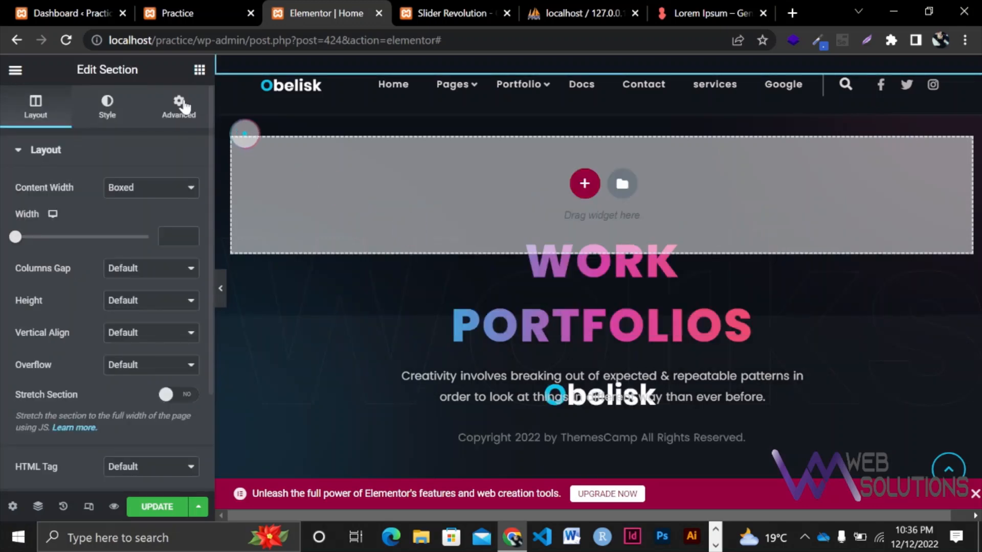
left_click(199, 70)
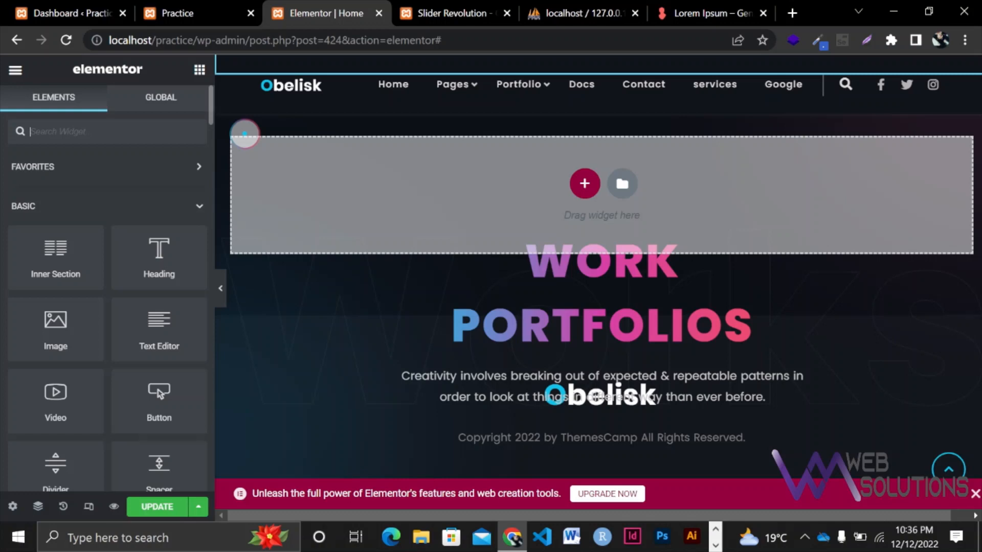
type("slider")
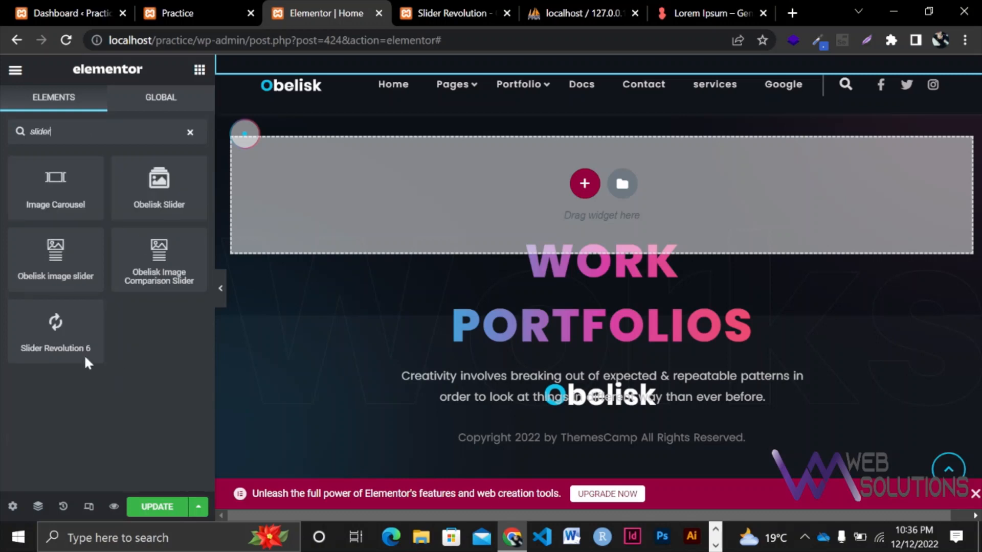
left_click(63, 335)
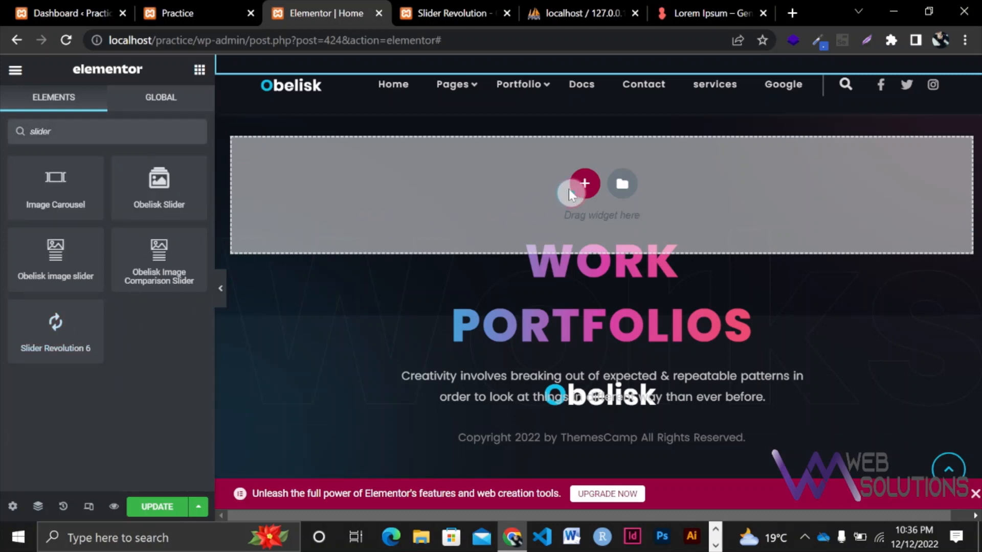
left_click_drag(46, 347, 542, 185)
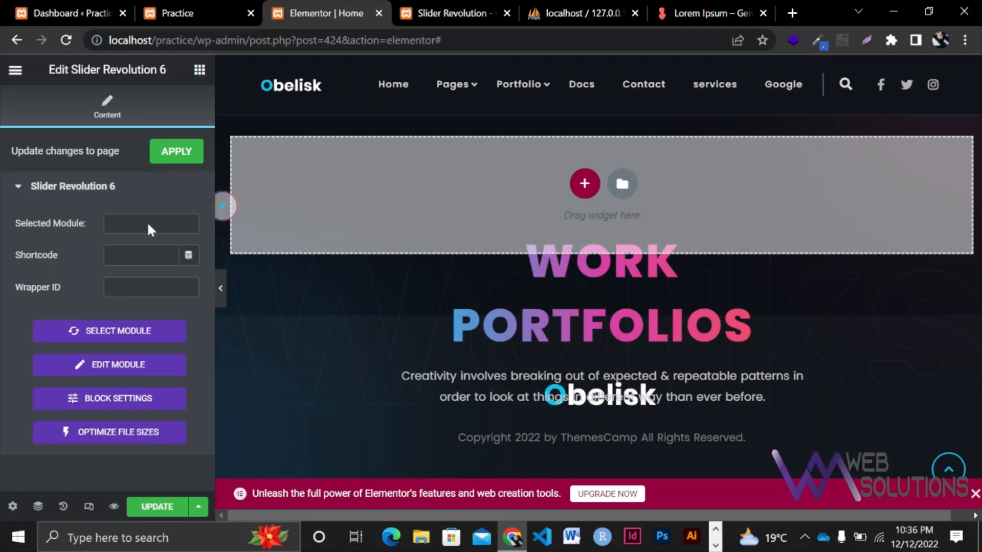
Choose the Slider 4 module for the Slider Revolution widget and apply the change to the page.
left_click(168, 153)
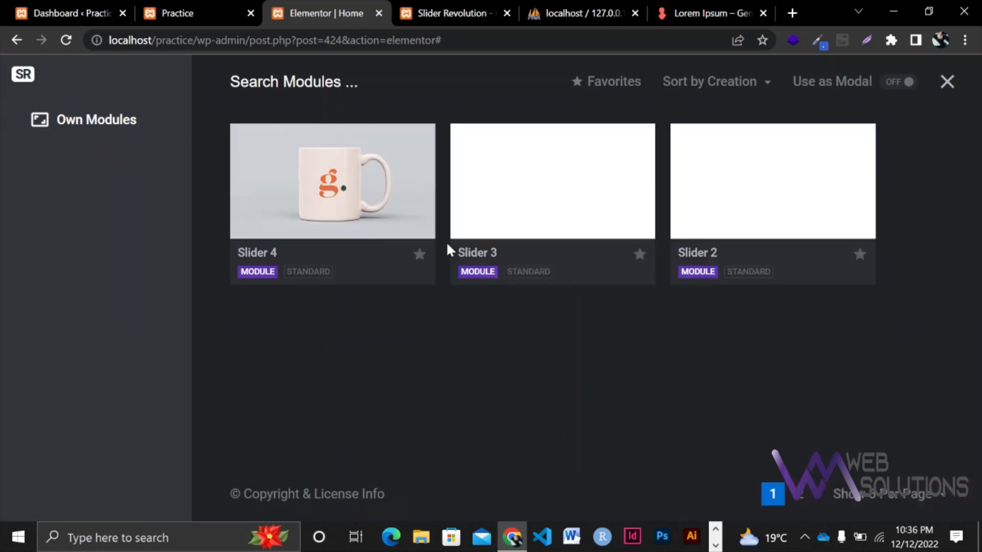
mouse_move(349, 201)
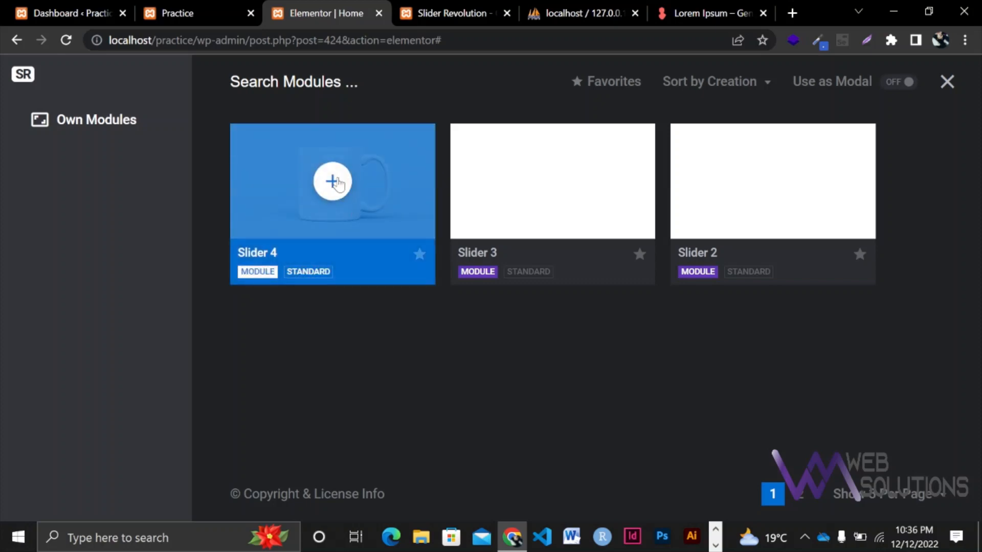
left_click(332, 181)
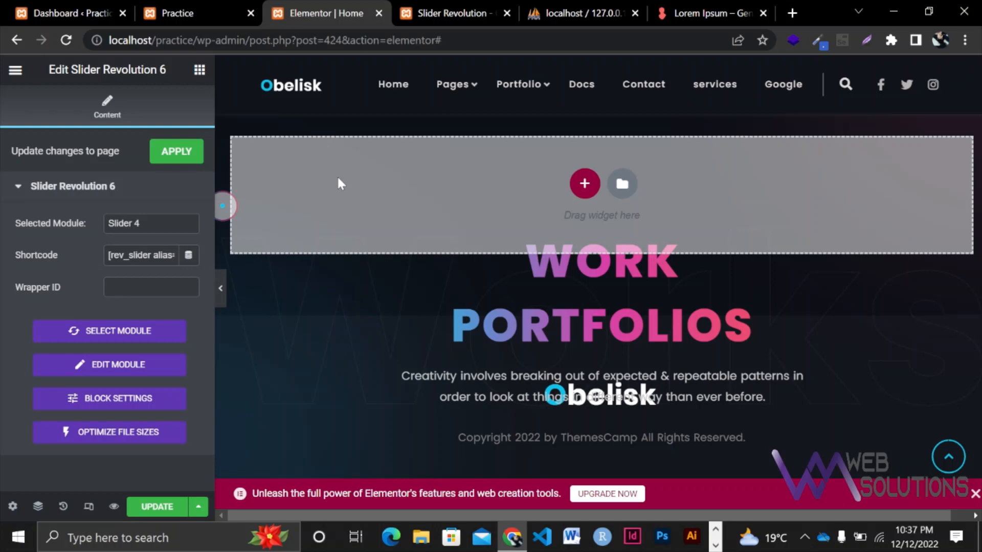
left_click(185, 155)
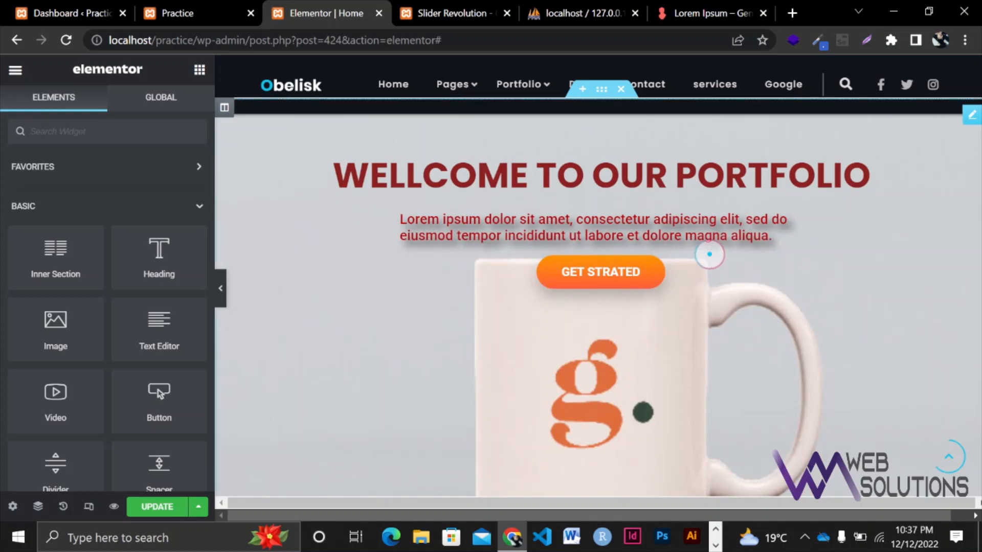
Use the Navigator to move the slider's section to the first place on the page and update the page.
right_click(709, 255)
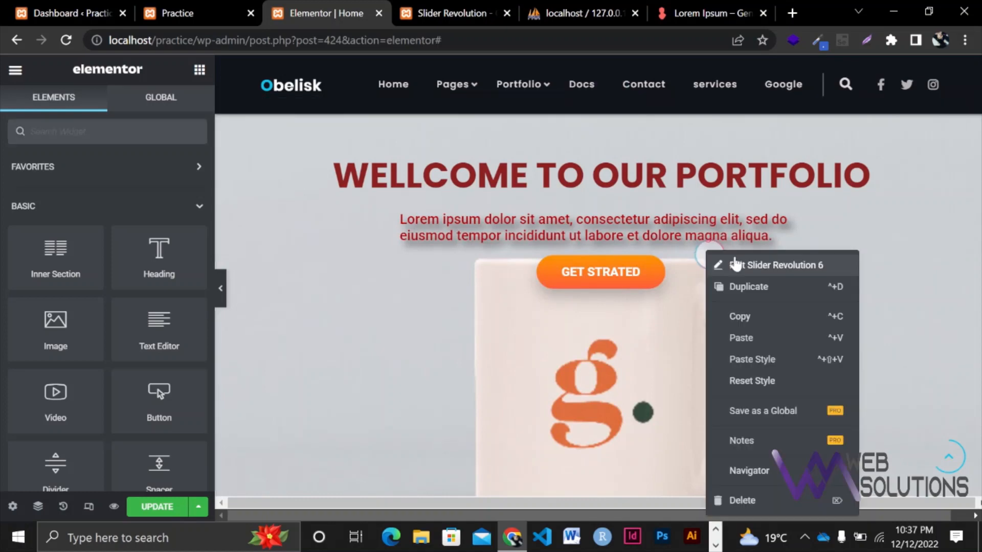
left_click(763, 475)
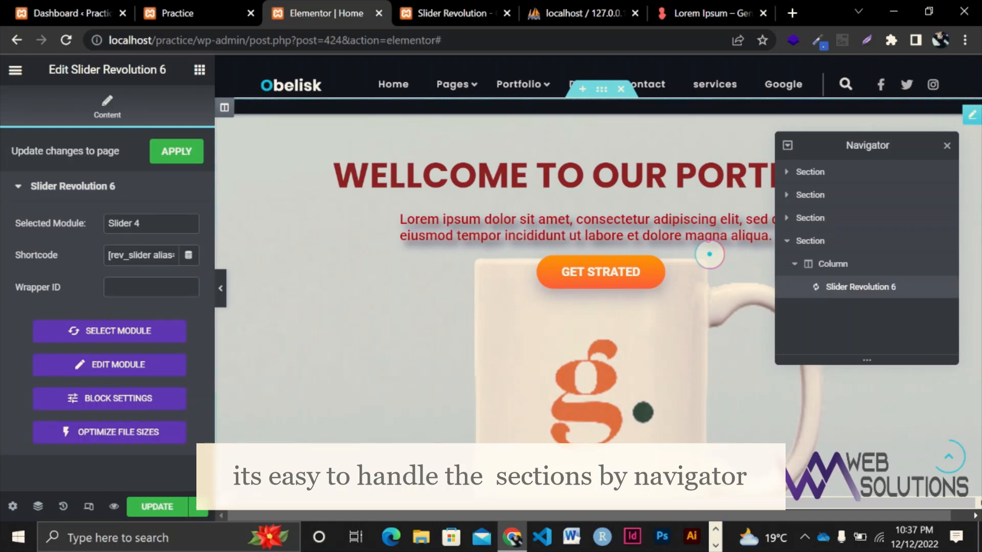
left_click(787, 242)
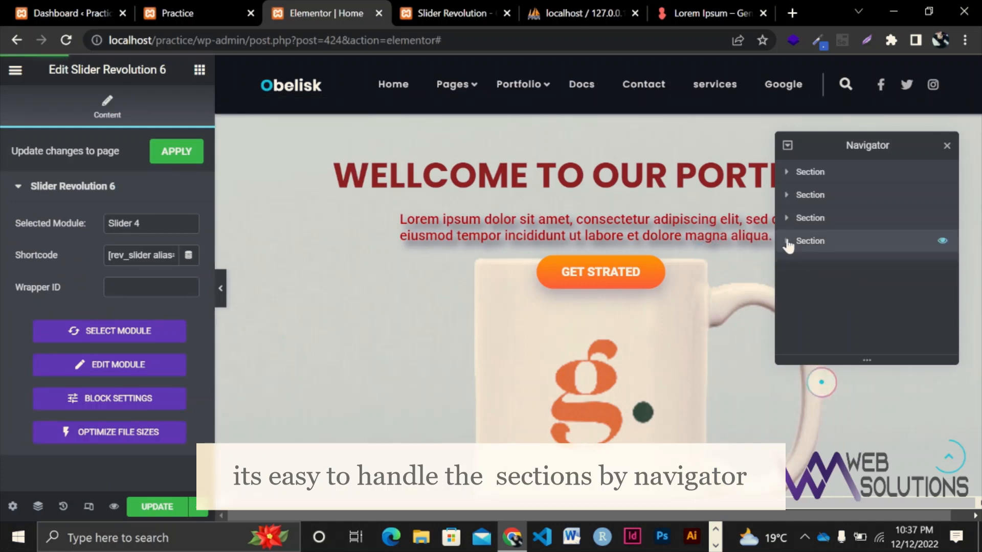
mouse_move(842, 175)
left_mouse_down()
mouse_move(837, 167)
mouse_move(836, 176)
left_mouse_up()
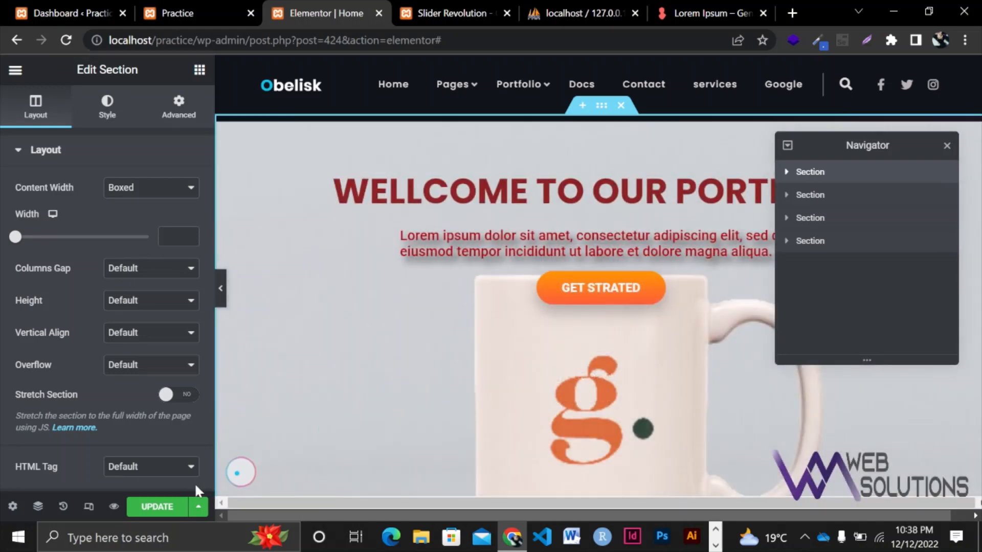
left_click(156, 507)
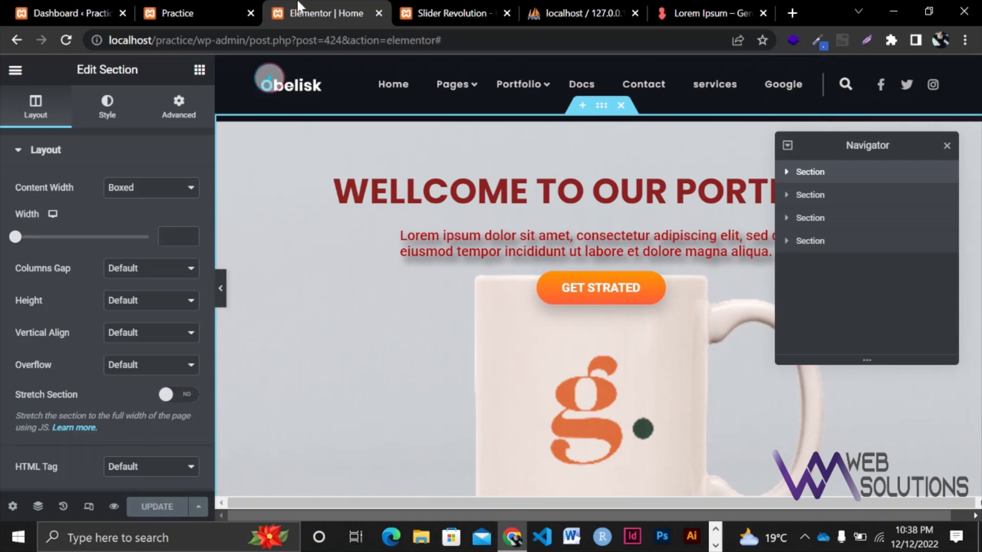
Switch to the live Practice home page, look over the slider section and reload the page.
left_click(217, 6)
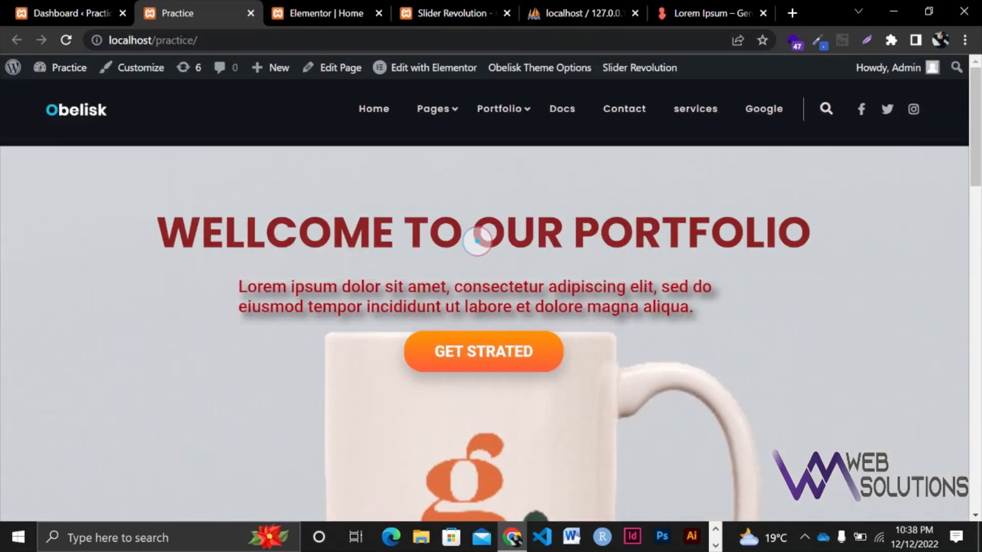
scroll(476, 241, "down", 6)
scroll(477, 240, "up", 7)
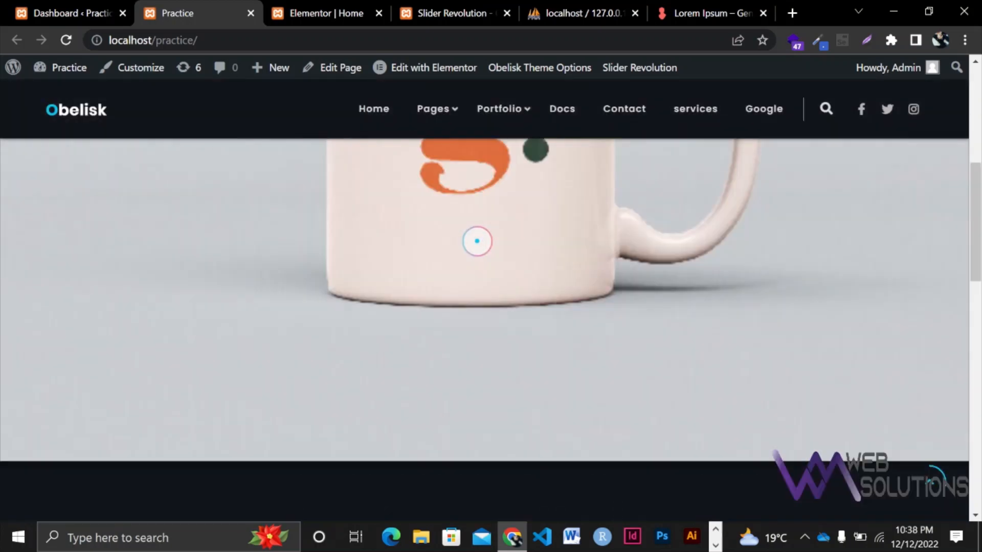
key("F5")
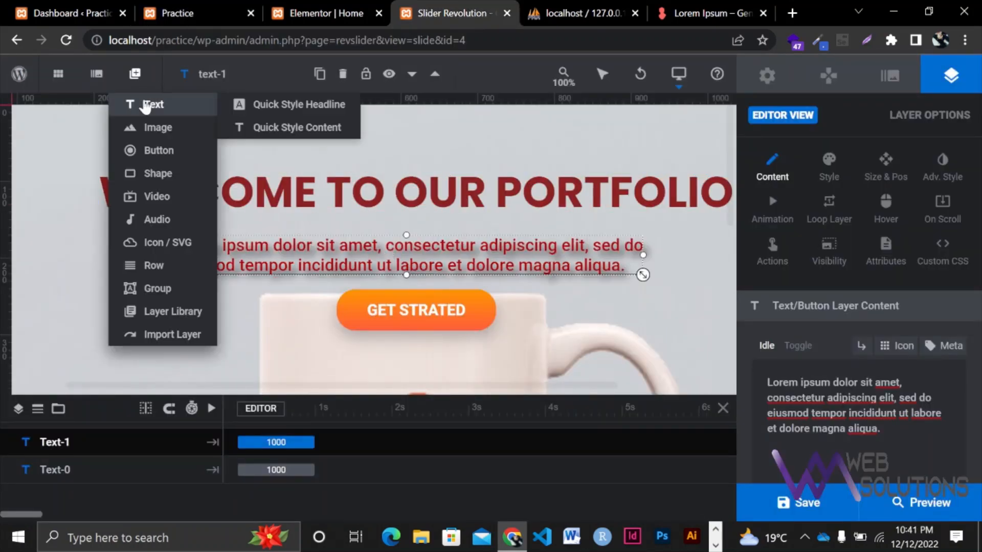
Add a second, blank slide to the module in the Slider Revolution editor.
mouse_move(95, 78)
mouse_move(92, 102)
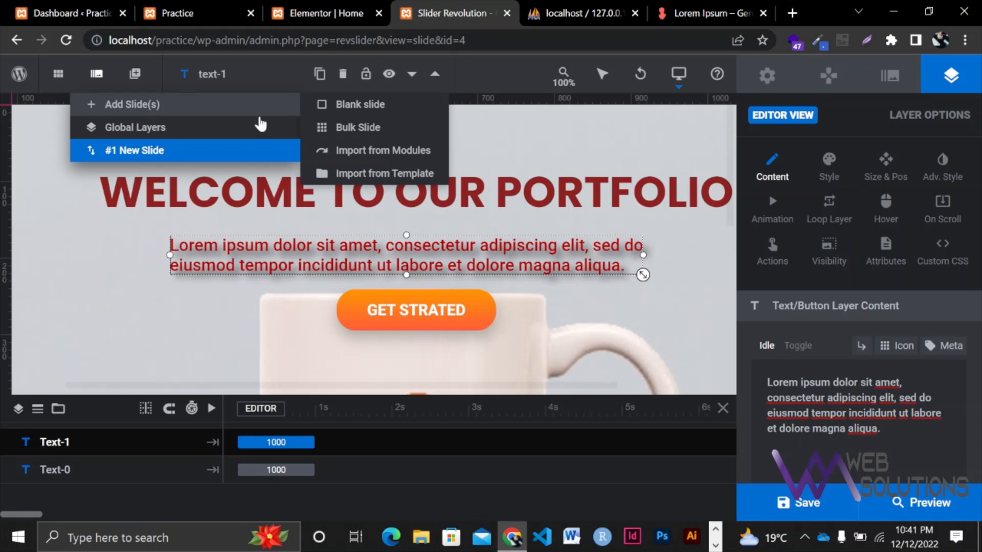
left_click(341, 107)
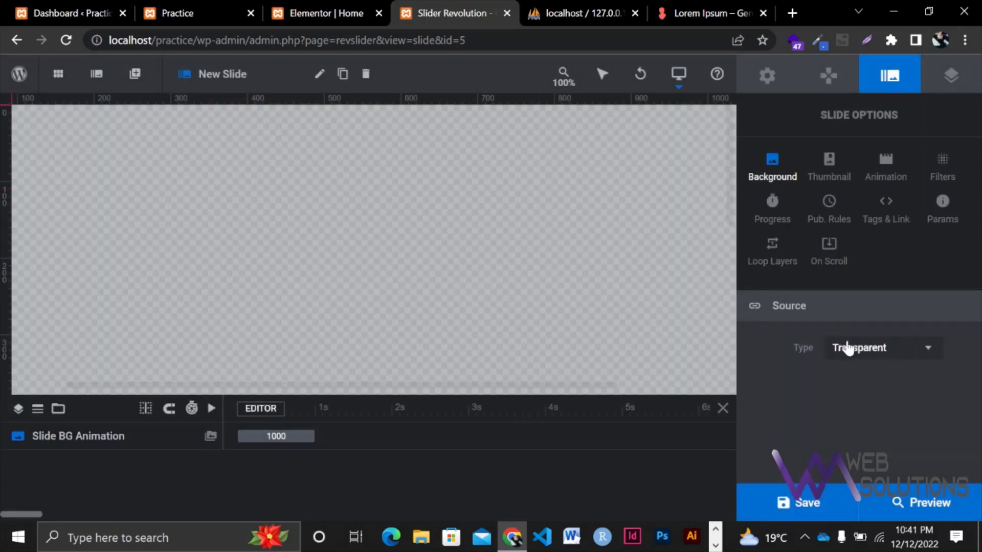
Set the new slide's background to an image, using 5-7-1.jpg from the media library.
left_click(874, 350)
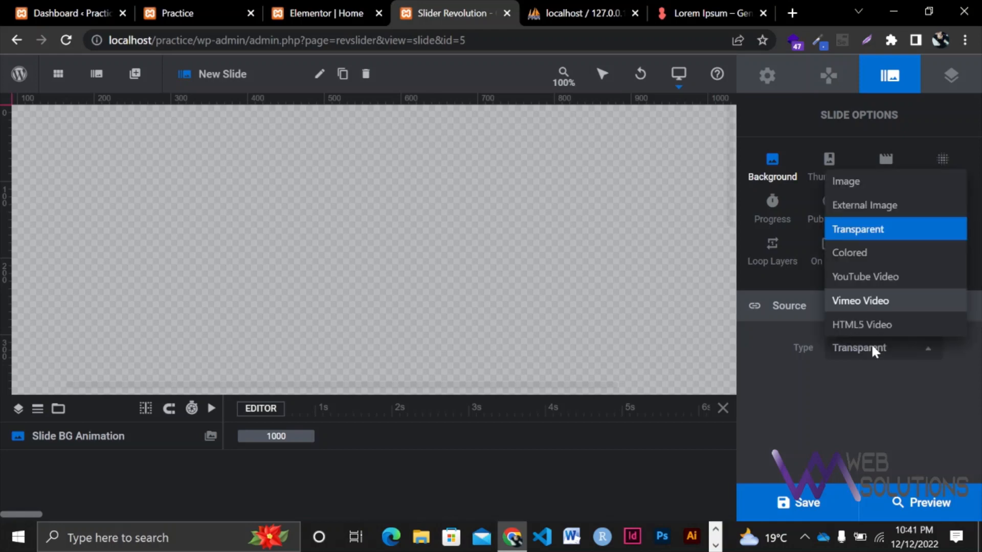
left_click(854, 180)
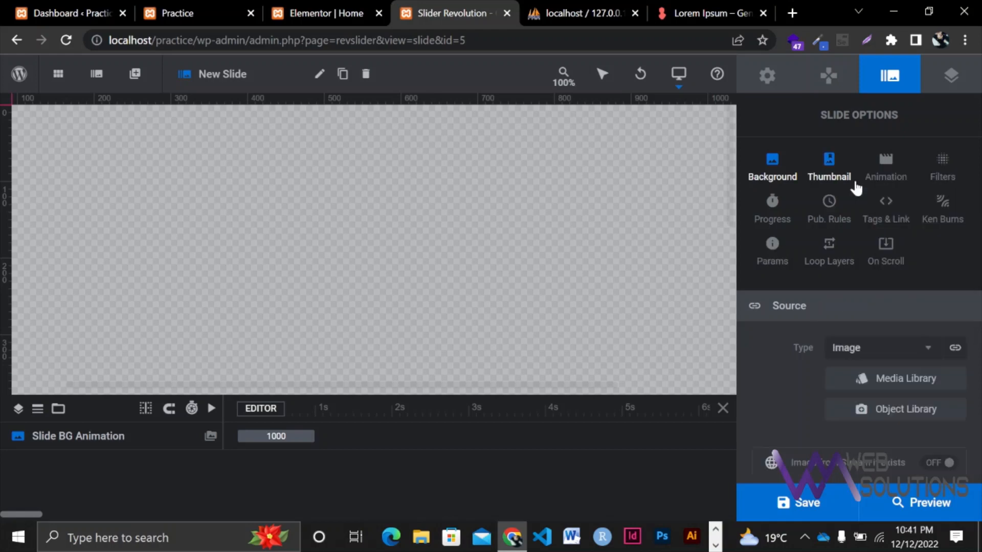
left_click(904, 380)
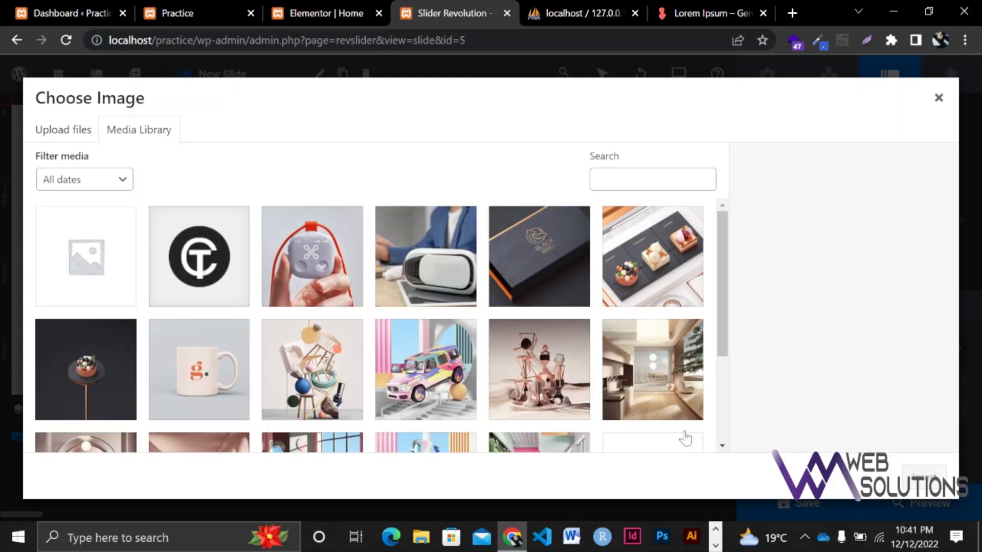
left_click(567, 279)
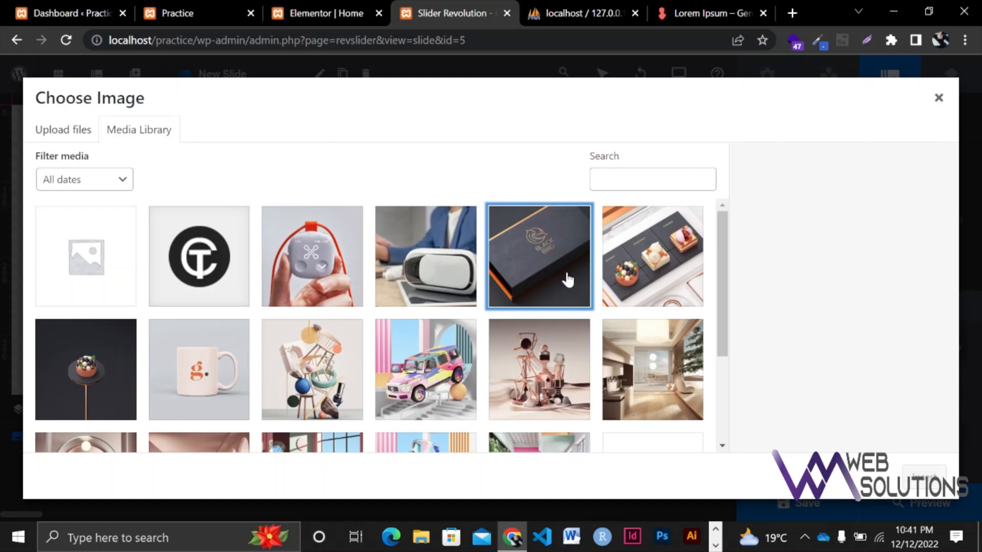
left_click(648, 273)
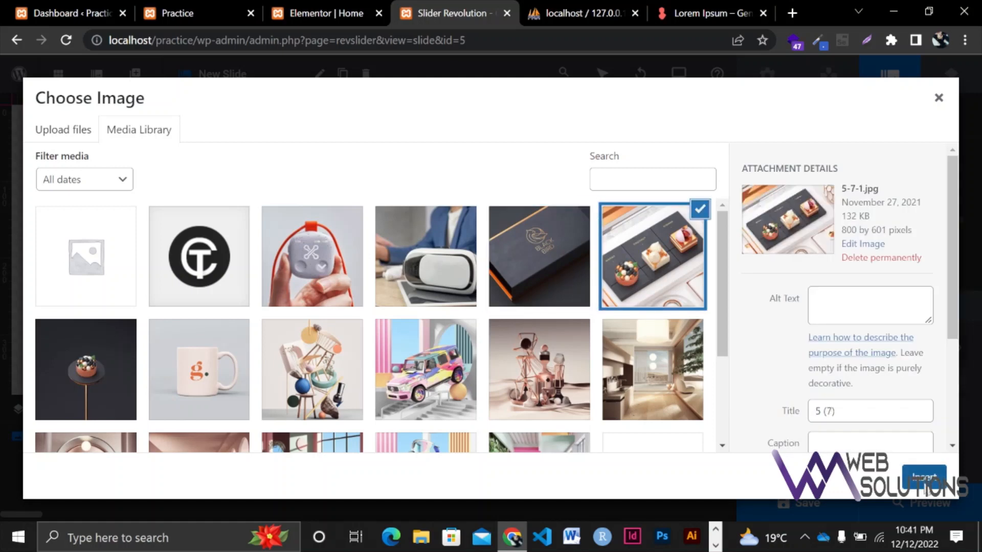
left_click(925, 486)
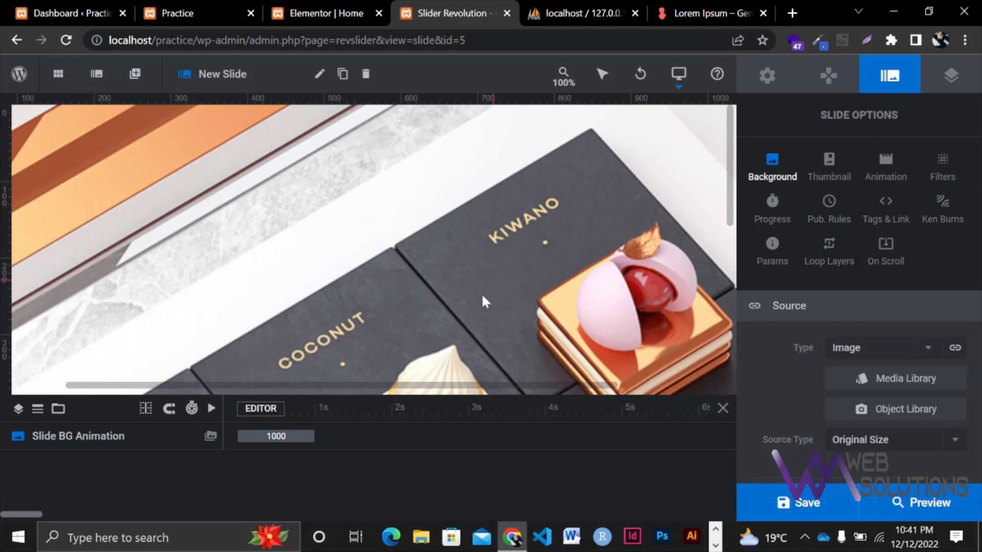
Add a text layer to the new slide with the content "Get Started With Us".
left_click(135, 74)
mouse_move(145, 119)
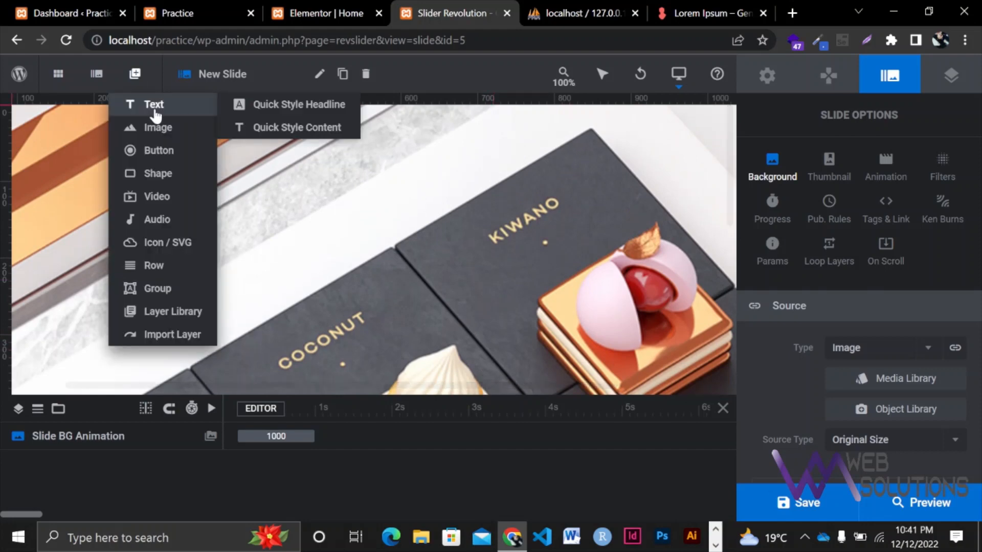
left_click(194, 118)
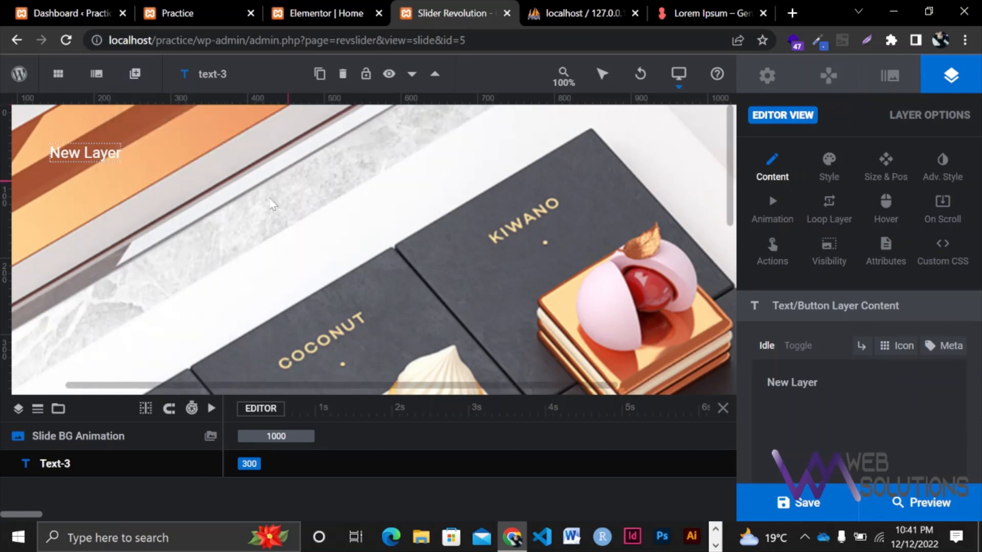
left_click_drag(821, 383, 766, 383)
key("BackSpace")
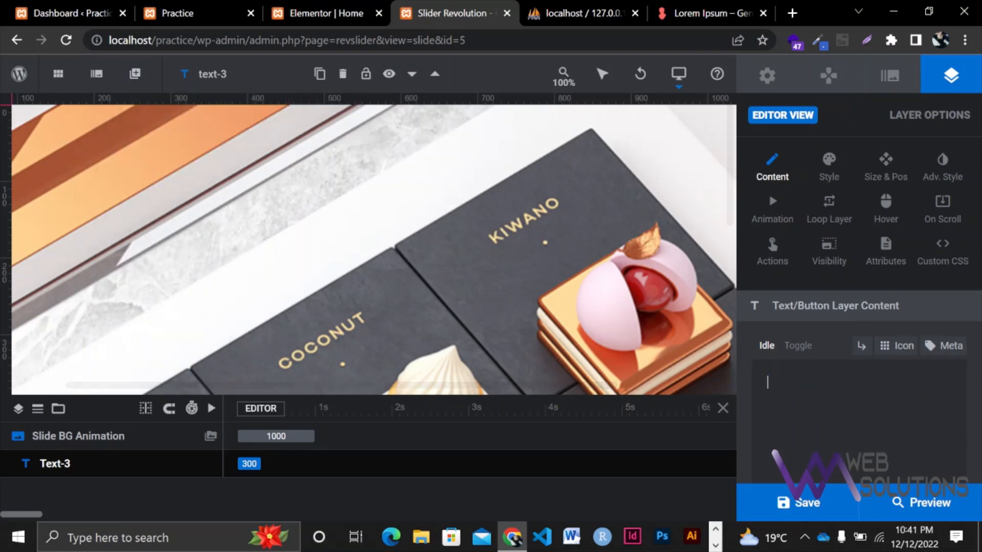
type("G")
key("BackSpace")
type("Get St")
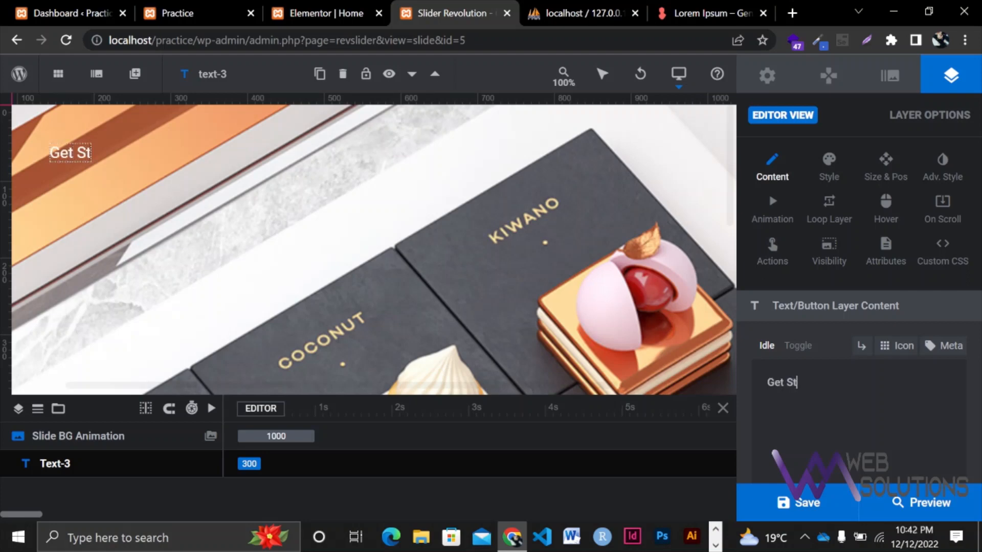
type("arted With Us")
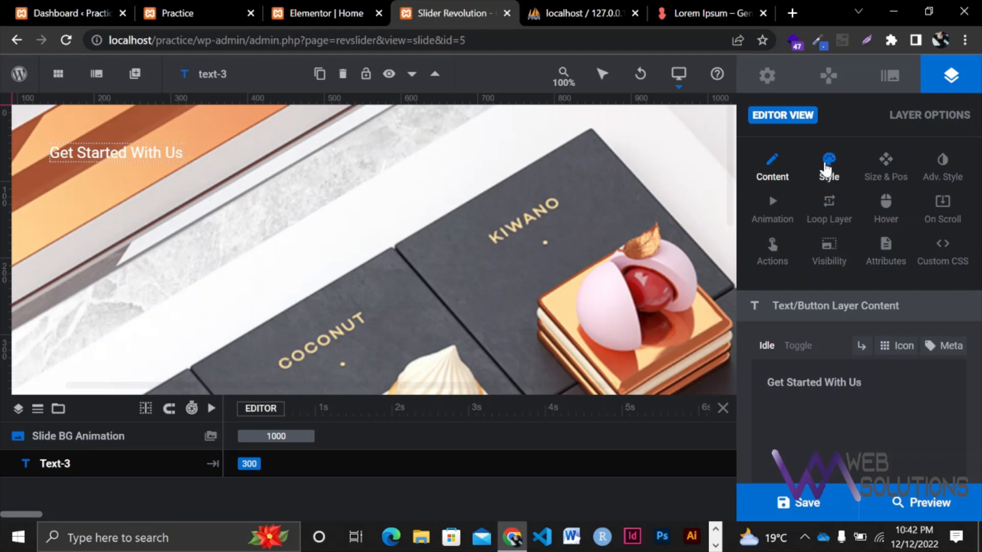
Set the font size of the "Get Started With Us" text layer to 62 px.
left_click(828, 169)
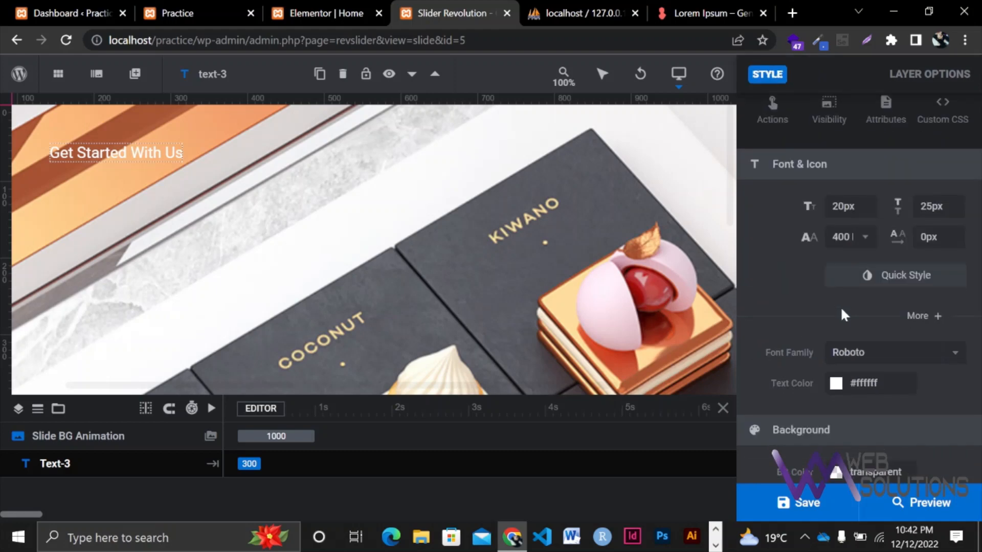
scroll(843, 313, "up", 1)
key("Up")
key("Up")
key("Up")
key("Up")
key("Up")
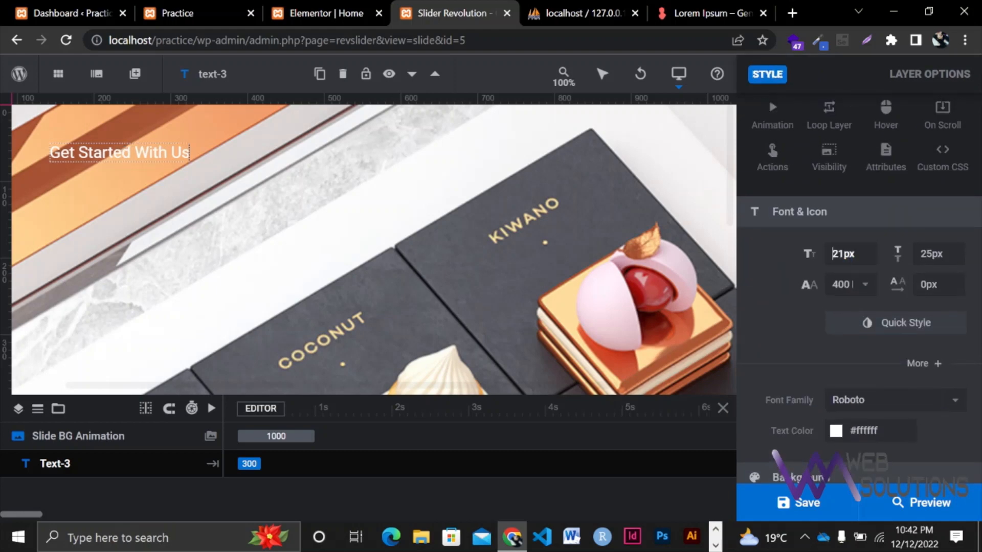
key("Up")
key("Up")
key("Up")
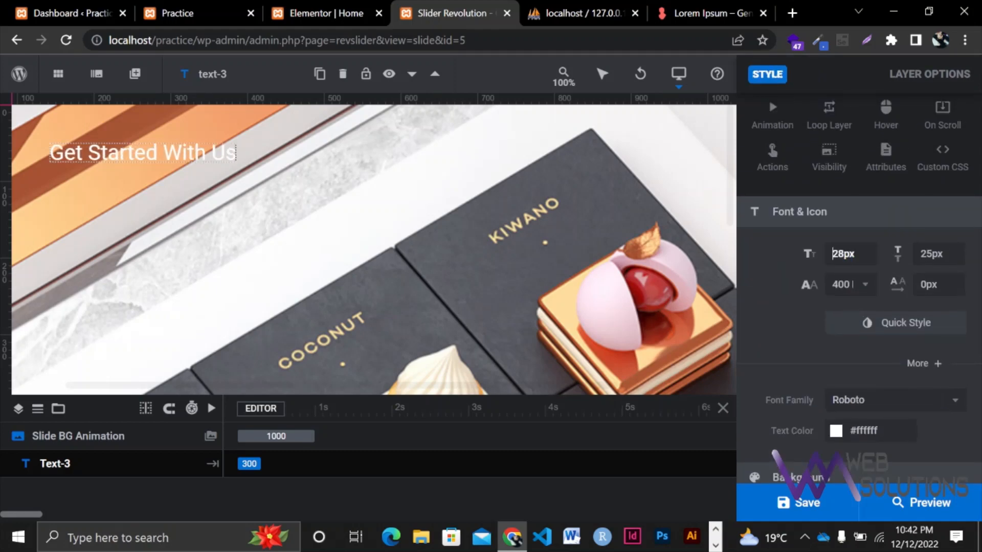
key("Up")
key("Up")
key("Up")
key("Up")
key("Up")
key("Up")
key("Up")
key("Up")
key("Up")
key("Up")
key("Up")
key("Up")
key("Up")
key("Up")
key("Up")
key("Up")
key("Up")
key("Up")
key("Up")
key("Up")
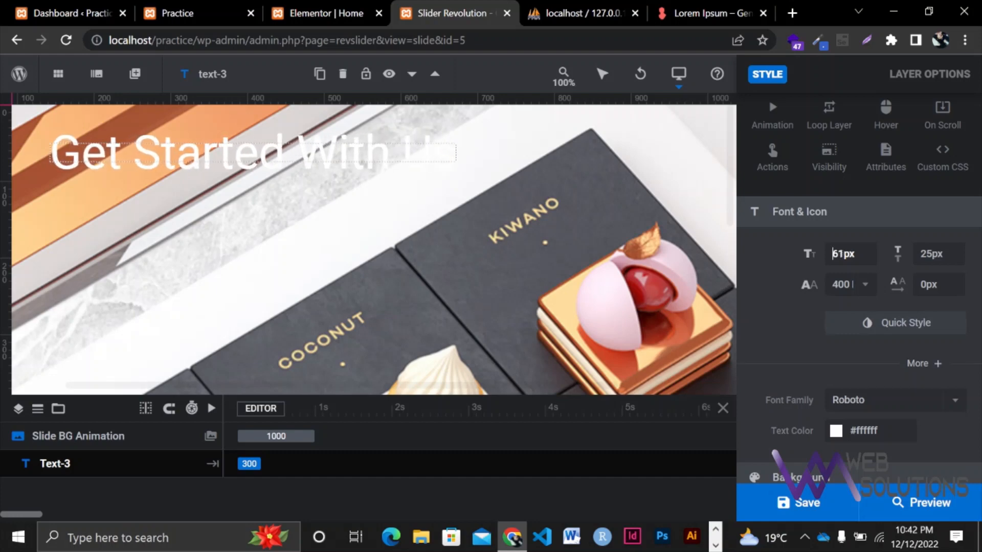
key("Down")
Set the line height of the "Get Started With Us" text layer to 43 px.
left_click(932, 254)
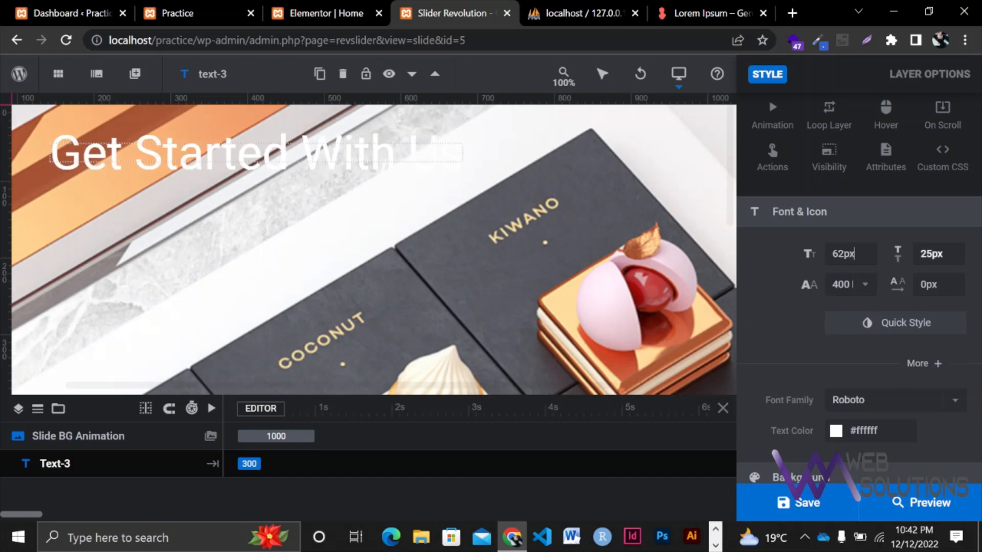
double_click(932, 254)
key("Up")
key("Up")
key("Up")
key("Up")
key("Up")
key("Up")
key("Up")
key("Up")
key("Up")
key("Up")
key("Up")
key("Up")
key("Up")
key("Up")
key("Up")
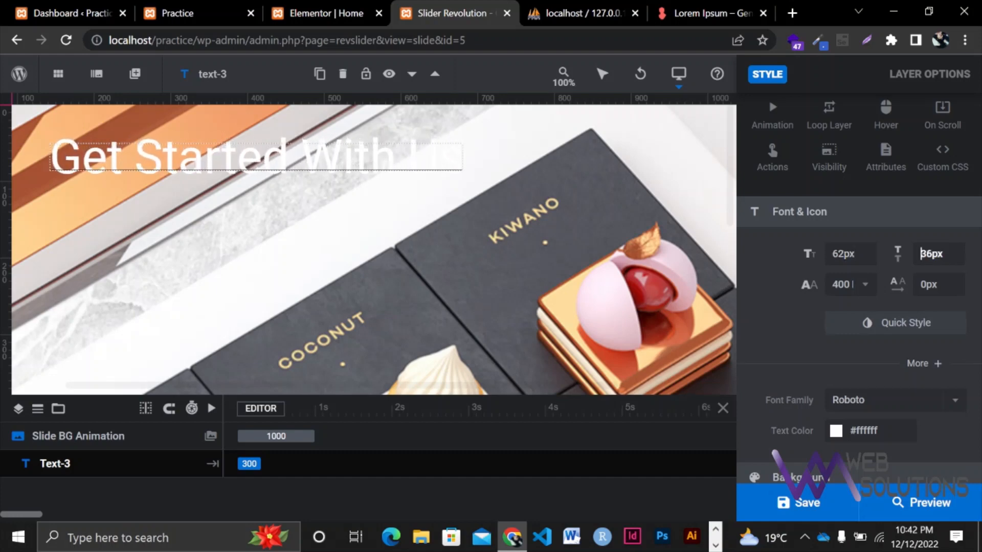
key("Up")
key("Up")
key("Up")
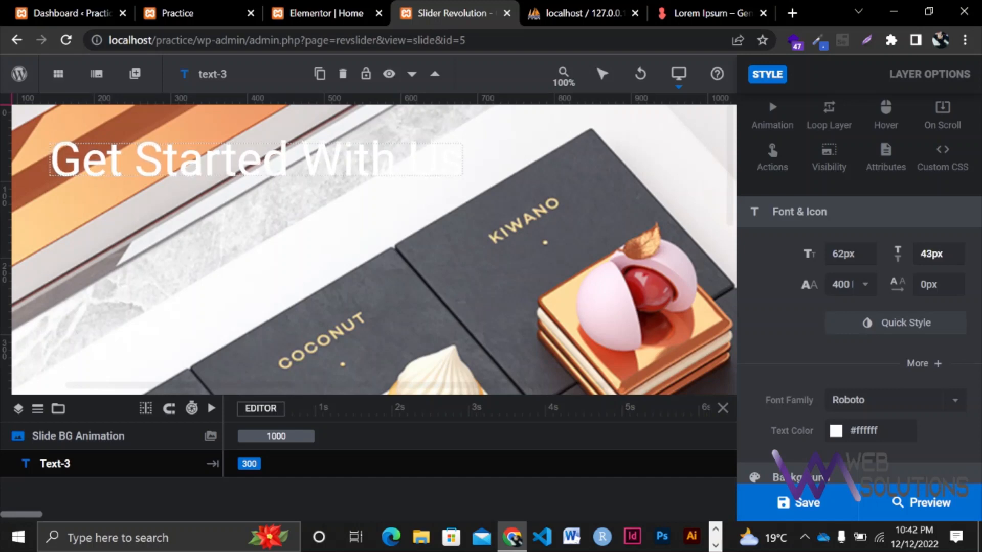
scroll(888, 125, "up", 2)
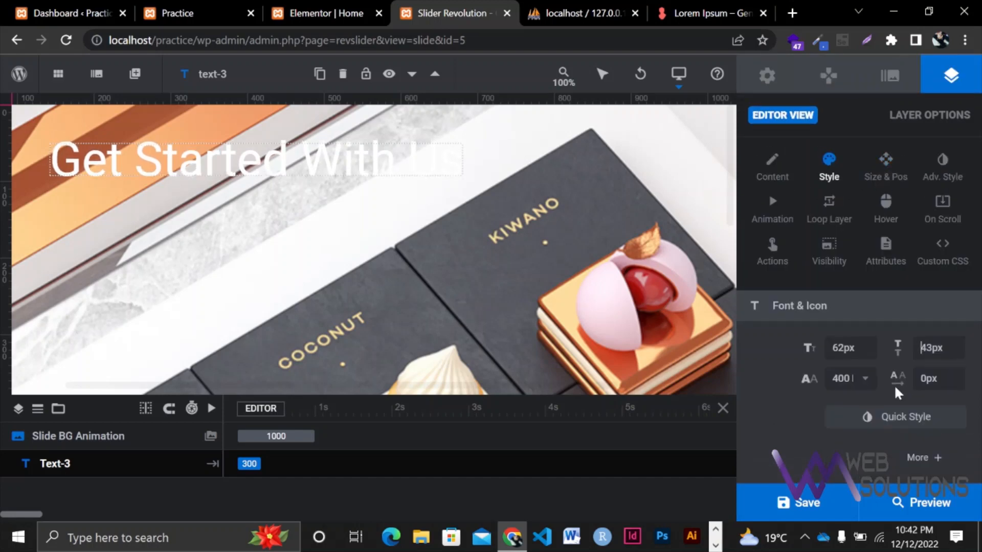
Change the font family of the "Get Started With Us" text to Poppins.
scroll(898, 393, "down", 5)
left_click(875, 207)
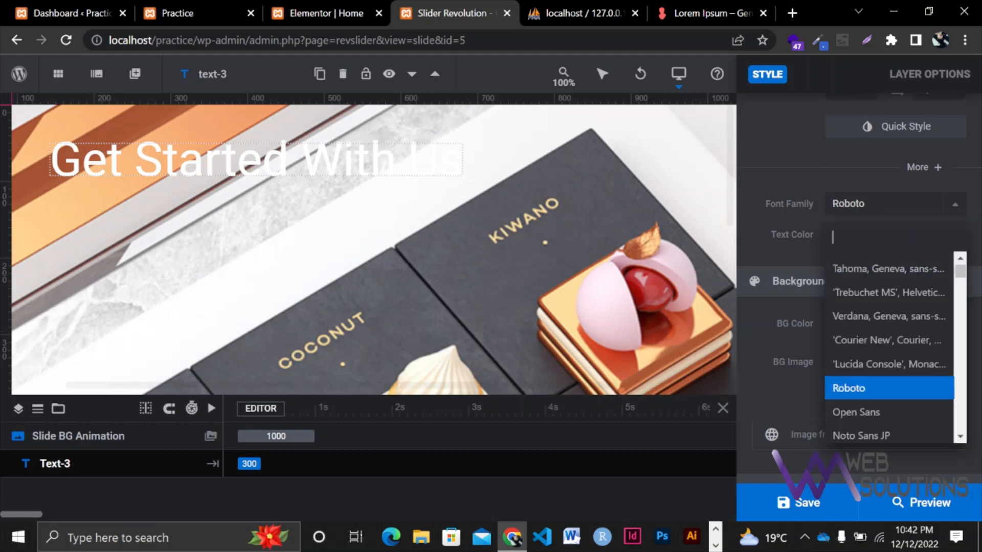
scroll(867, 420, "down", 2)
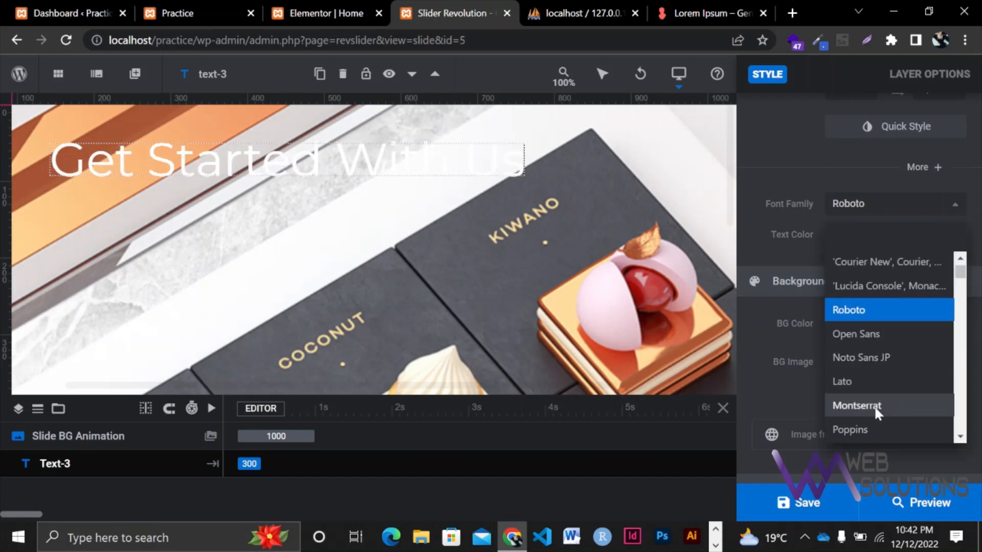
scroll(867, 412, "down", 1)
left_click(858, 419)
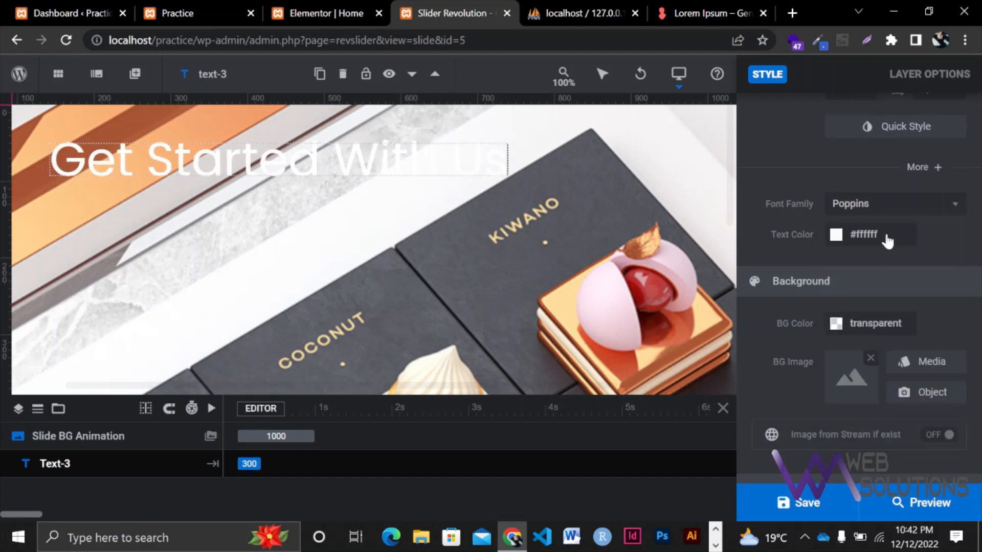
Set the text color of the "Get Started With Us" layer to the dark crimson #8c193d.
left_click(864, 234)
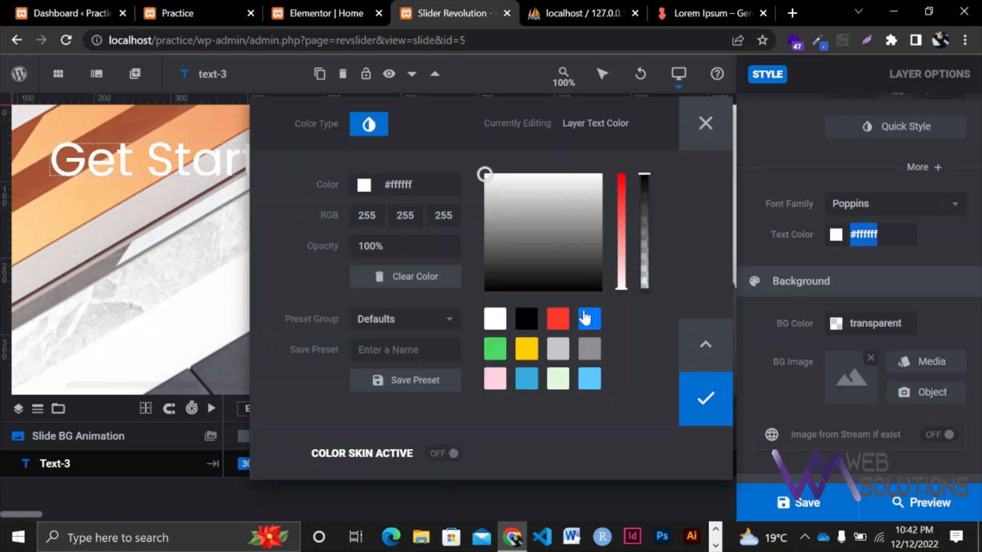
left_click(558, 319)
left_click(578, 206)
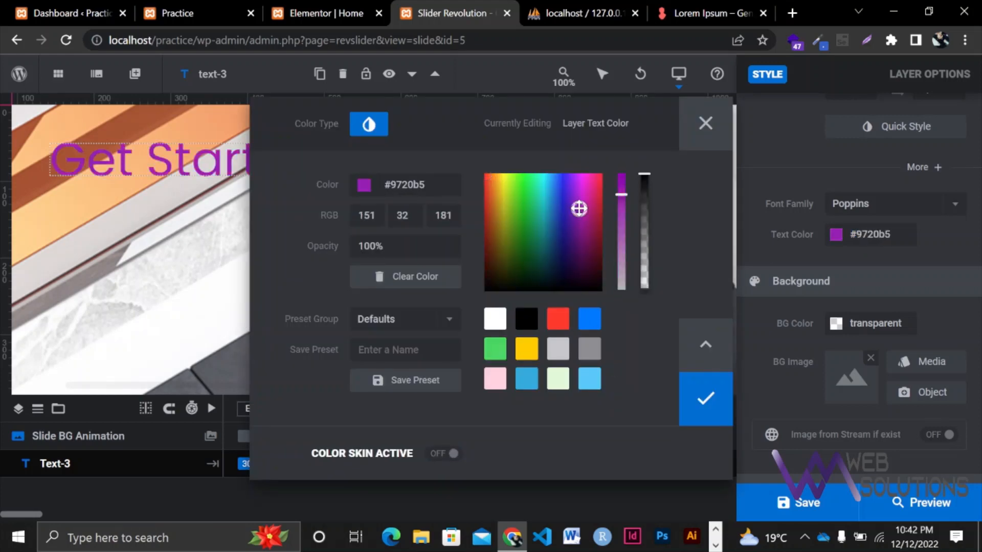
mouse_move(578, 207)
left_mouse_down()
mouse_move(552, 203)
mouse_move(570, 194)
left_mouse_up()
left_click(592, 225)
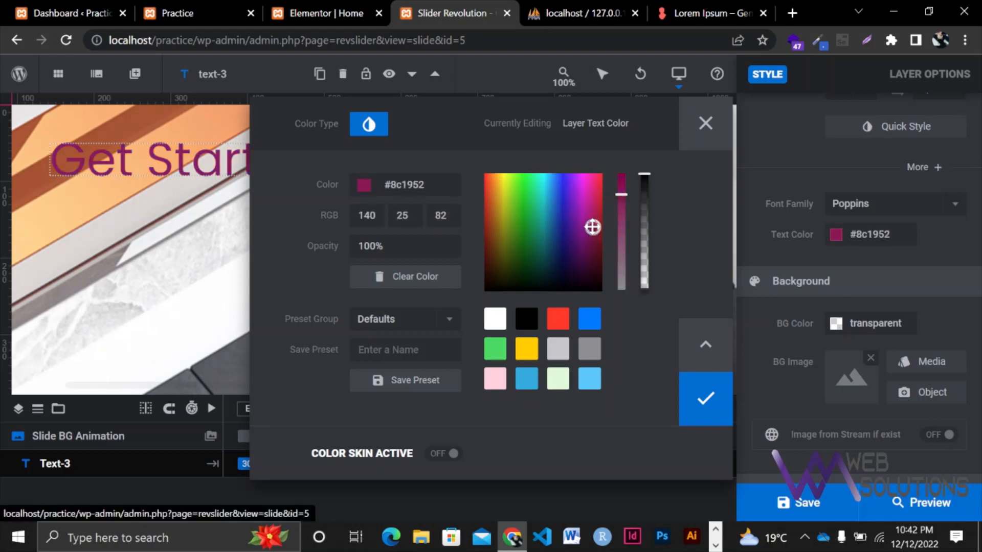
left_click_drag(590, 226, 594, 226)
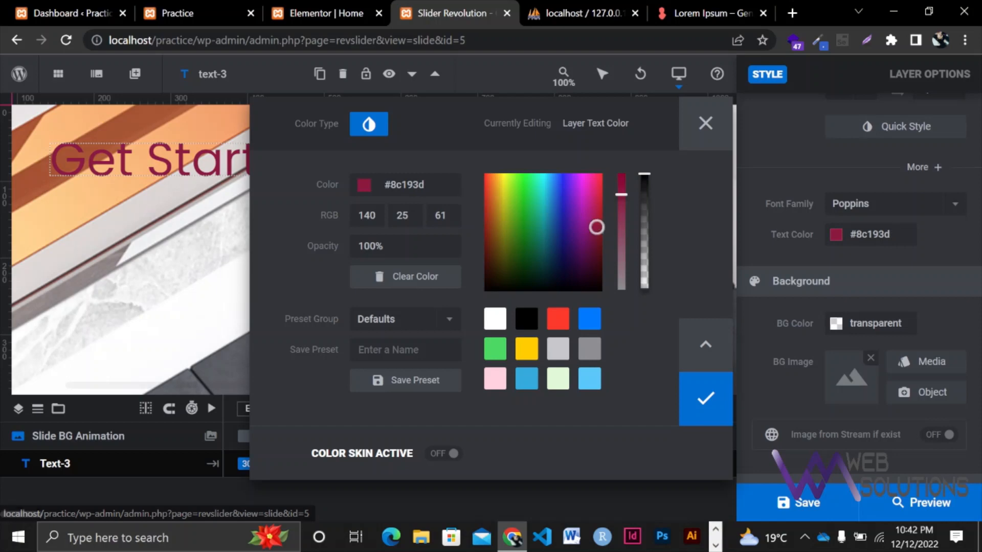
triple_click(405, 185)
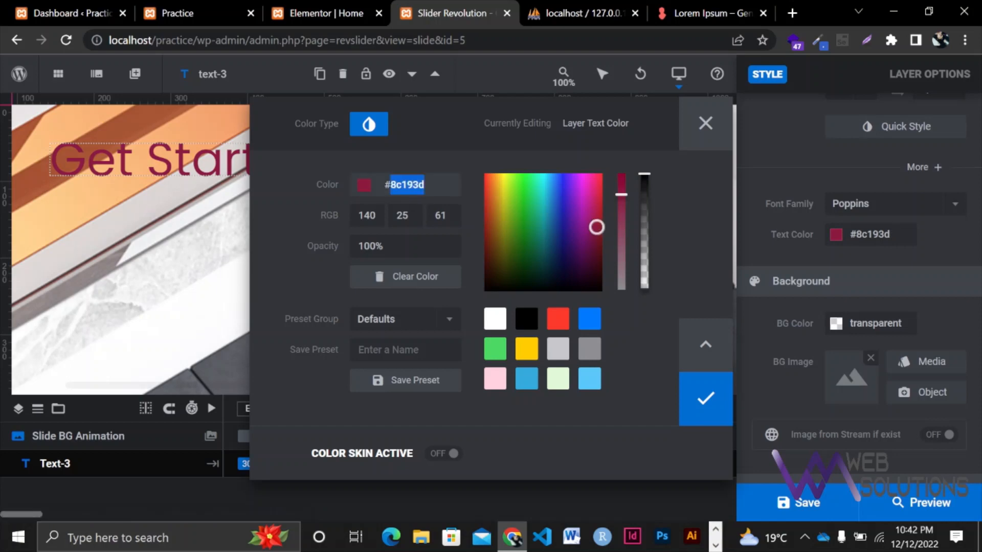
left_click(708, 398)
Set the font weight of the "Get Started With Us" text to 700 Bold.
scroll(874, 277, "up", 5)
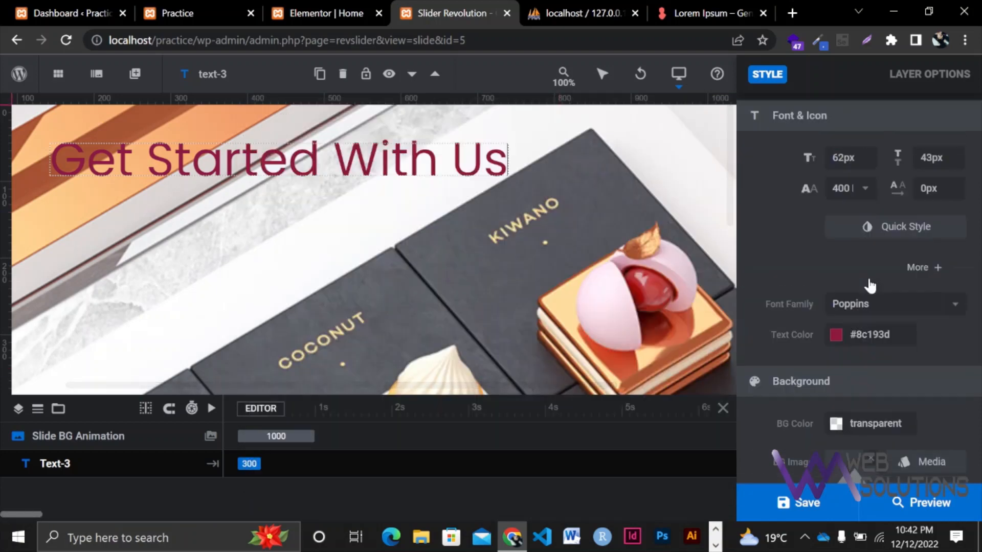
left_click(857, 309)
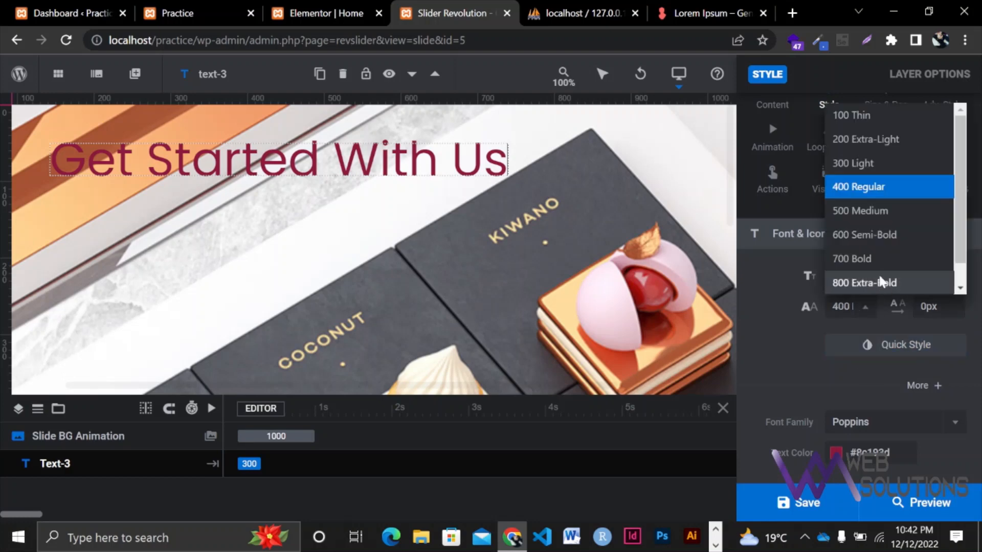
left_click(876, 259)
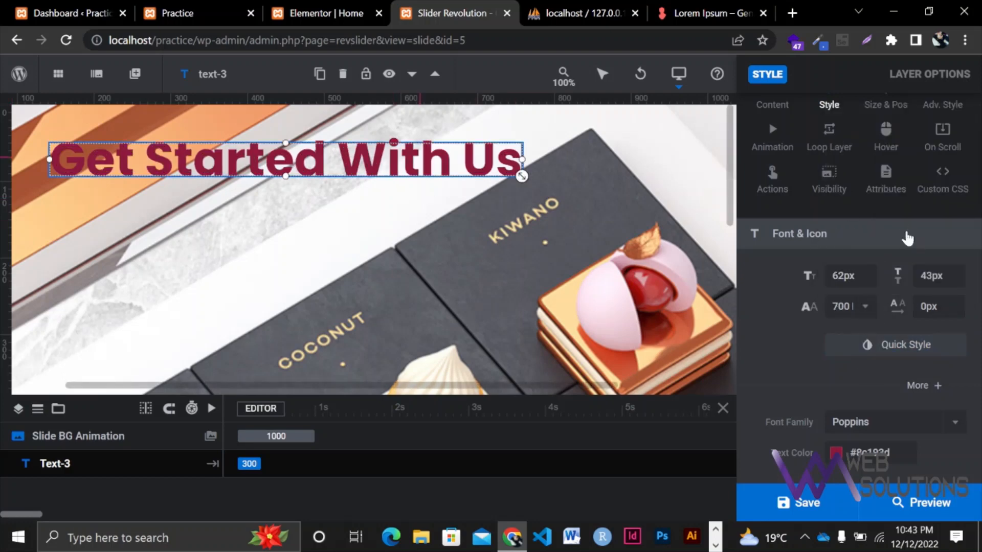
Align the "Get Started With Us" text layer to the horizontal center of the layer area.
scroll(846, 211, "up", 2)
left_click(881, 163)
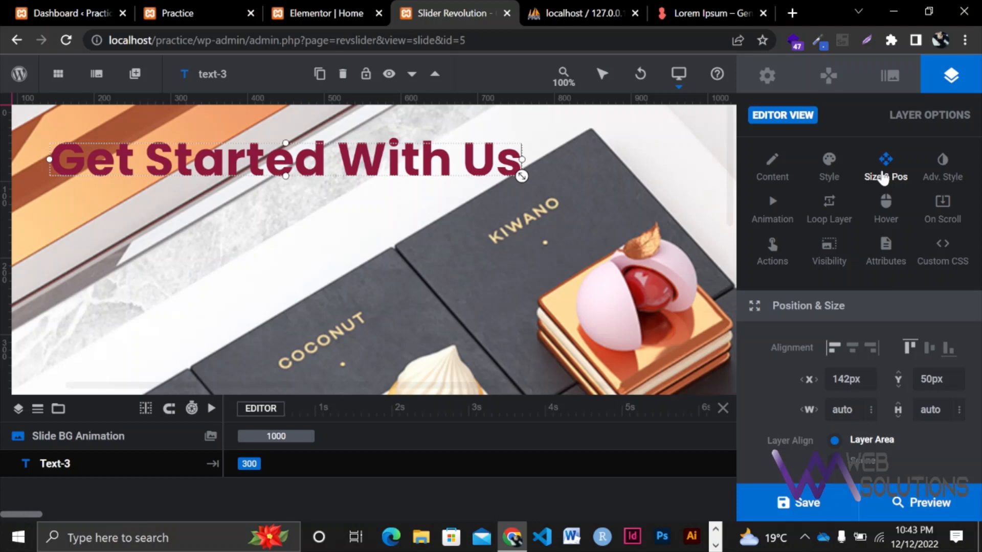
scroll(877, 329, "down", 1)
left_click(853, 285)
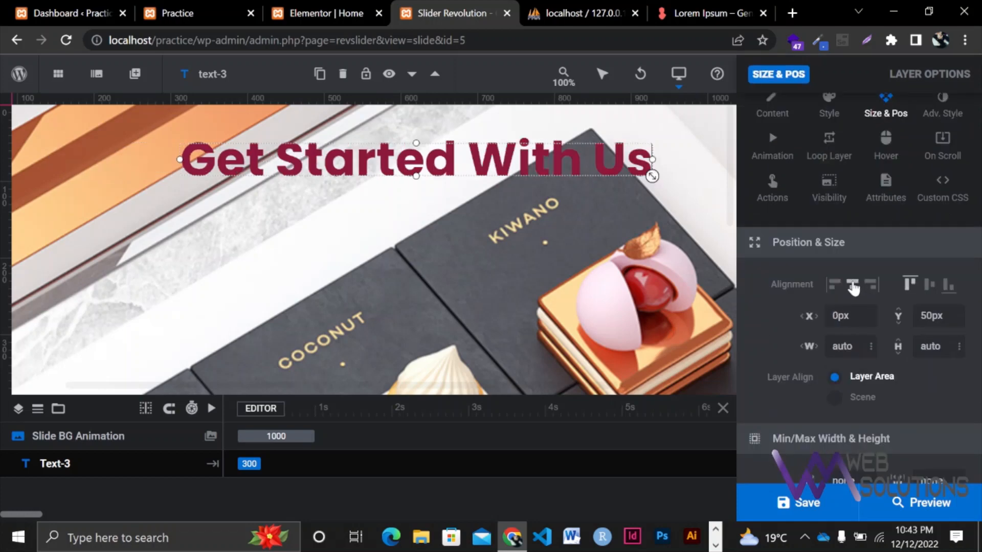
Nudge the "Get Started With Us" text layer down to a vertical position of 143 px.
scroll(514, 253, "down", 3)
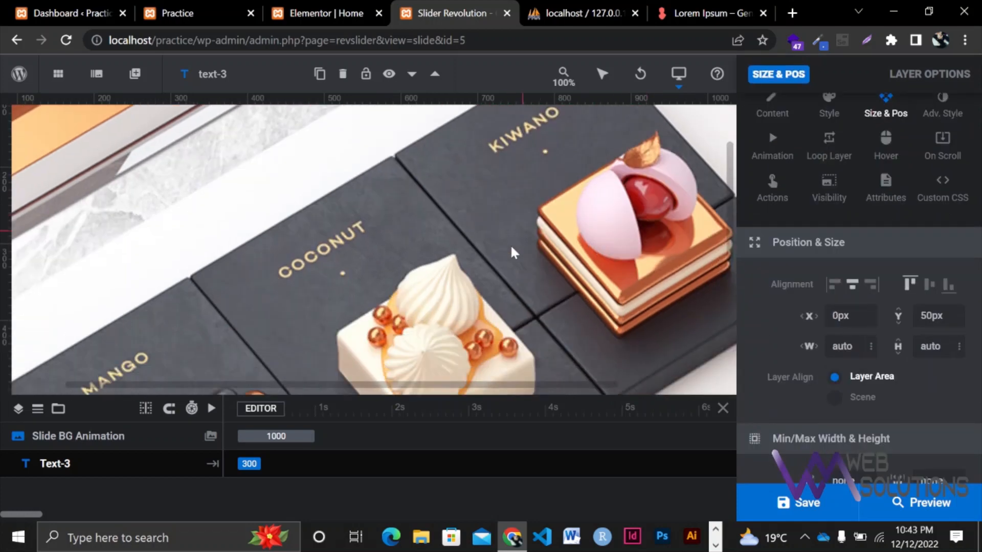
scroll(513, 247, "up", 3)
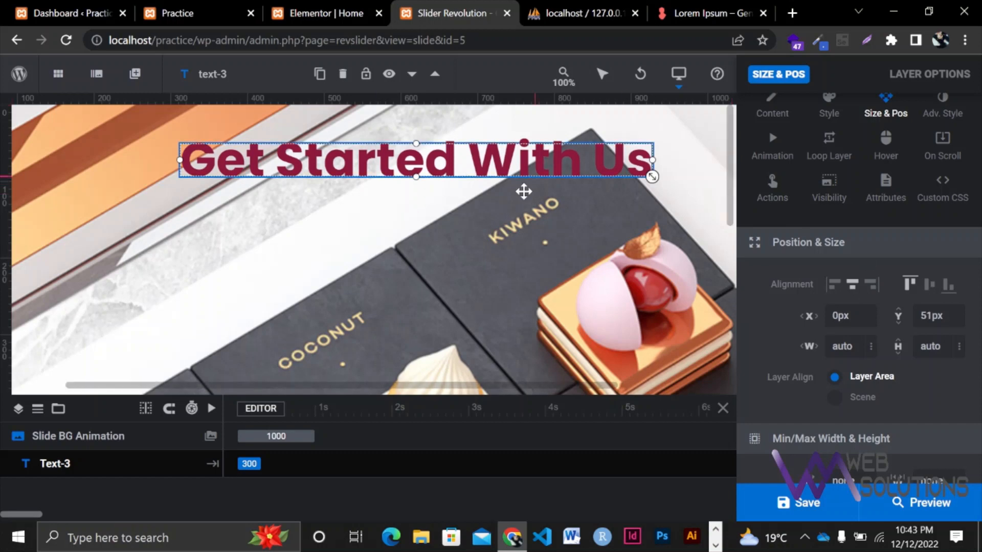
key("Down")
key("Down")
key("Down")
key("Down")
key("Down")
key("Down")
key("Down")
key("Down")
key("Down")
key("Down")
key("Down")
key("Down")
key("Down")
key("Down")
key("Down")
key("Down")
key("Down")
key("Down")
key("Down")
key("Down")
key("Down")
key("Down")
key("Down")
key("Down")
key("Down")
key("Down")
key("Down")
key("Down")
key("Down")
key("Down")
key("Down")
key("Down")
key("Down")
key("Down")
key("Down")
key("Down")
key("Down")
key("Down")
key("Down")
key("Down")
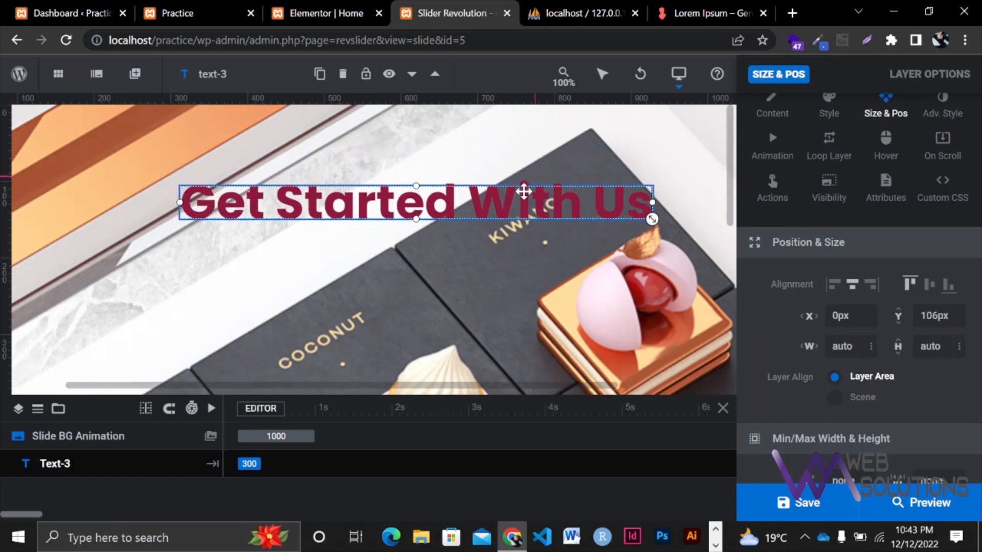
key("Down")
key("Down")
key("Down")
key("Down")
key("Down")
key("Down")
key("Down")
key("Down")
key("Down")
key("Down")
key("Down")
key("Down")
key("Down")
key("Down")
key("Down")
key("Down")
key("Down")
key("Down")
key("Down")
key("Down")
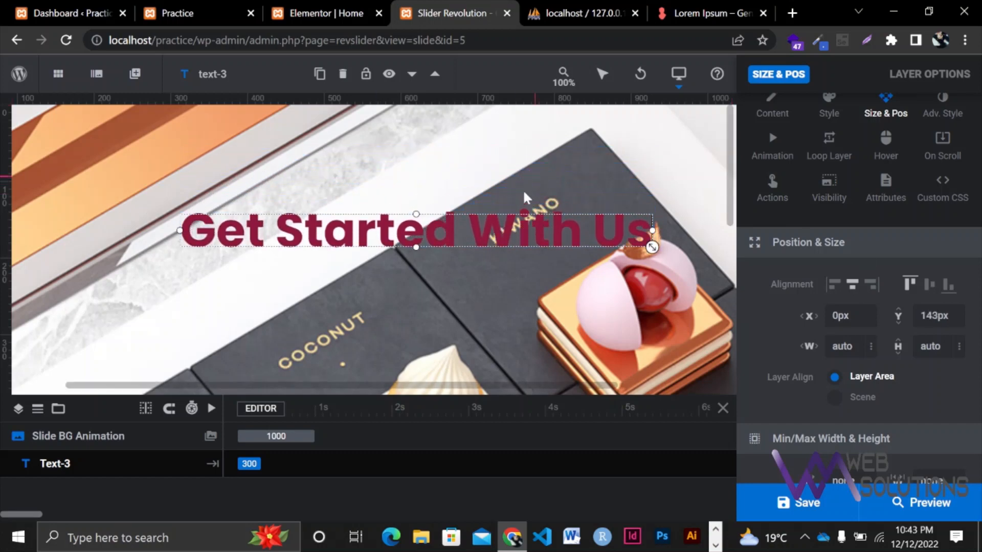
Align the "Get Started With Us" text layer to the vertical middle of the slide and check its placement.
left_click(929, 286)
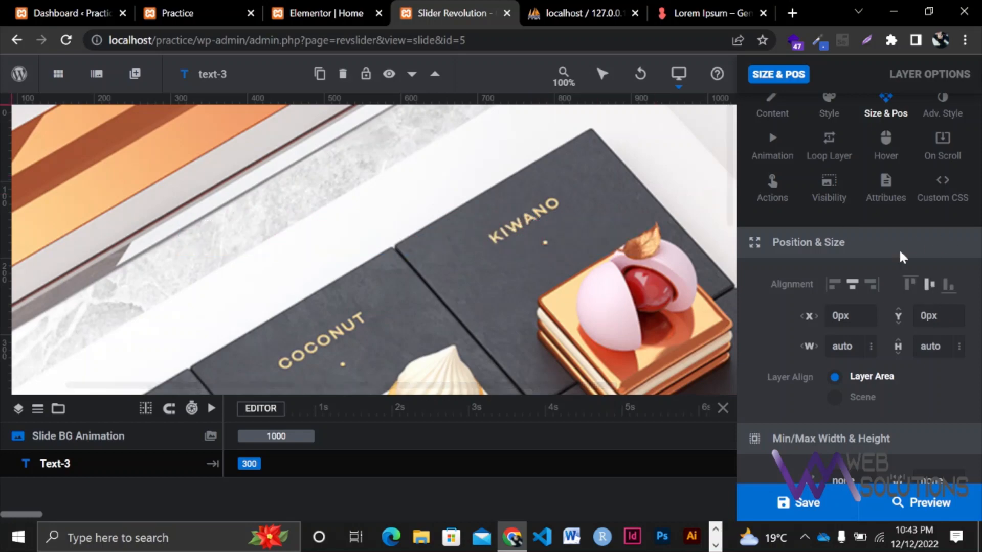
scroll(511, 238, "down", 7)
scroll(511, 241, "up", 4)
scroll(515, 246, "down", 1)
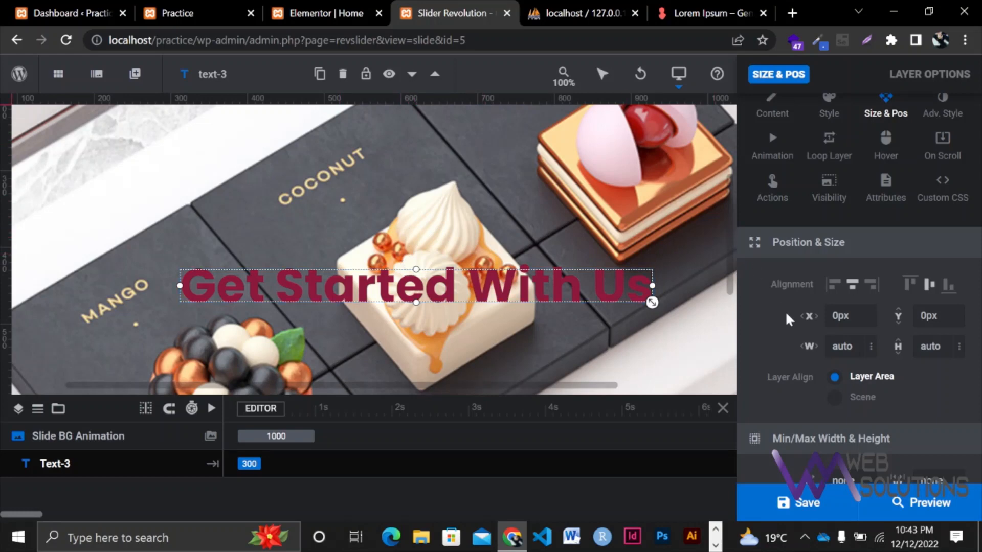
Increase the font size of the centered "Get Started With Us" text to 74 px.
left_click(829, 100)
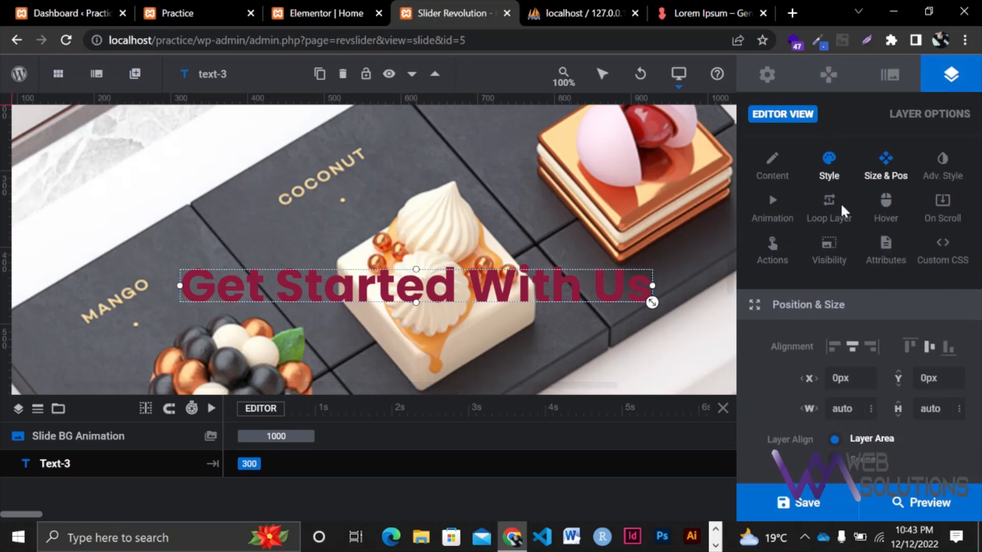
left_click(834, 348)
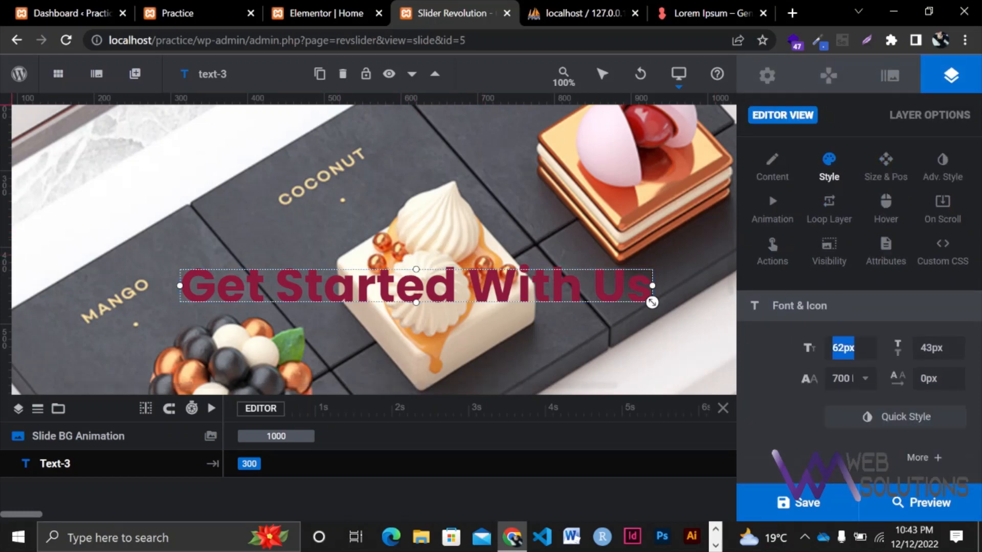
key("Up")
key("Up")
key("Up")
key("Up")
key("Up")
key("Up")
key("Up")
key("Up")
key("Up")
key("Up")
key("Up")
key("Up")
key("Up")
key("Up")
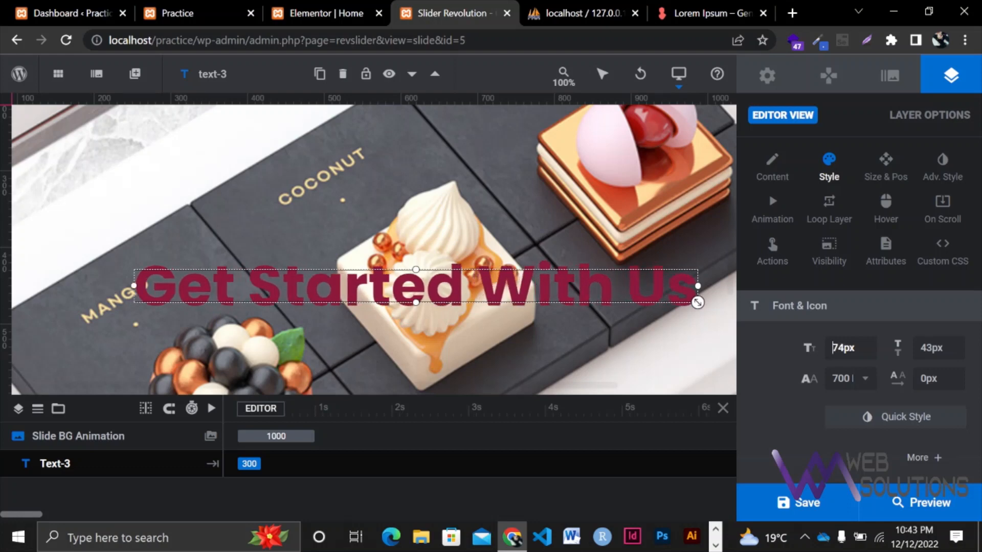
Increase the font size of the "Get Started With Us" heading to 98 px.
key("Up")
key("Up")
key("Up")
key("Up")
key("Up")
key("Up")
key("Up")
key("Up")
key("Up")
key("Up")
key("Up")
key("Up")
key("Up")
key("Up")
key("Up")
key("Up")
key("Up")
key("Up")
key("Up")
key("Up")
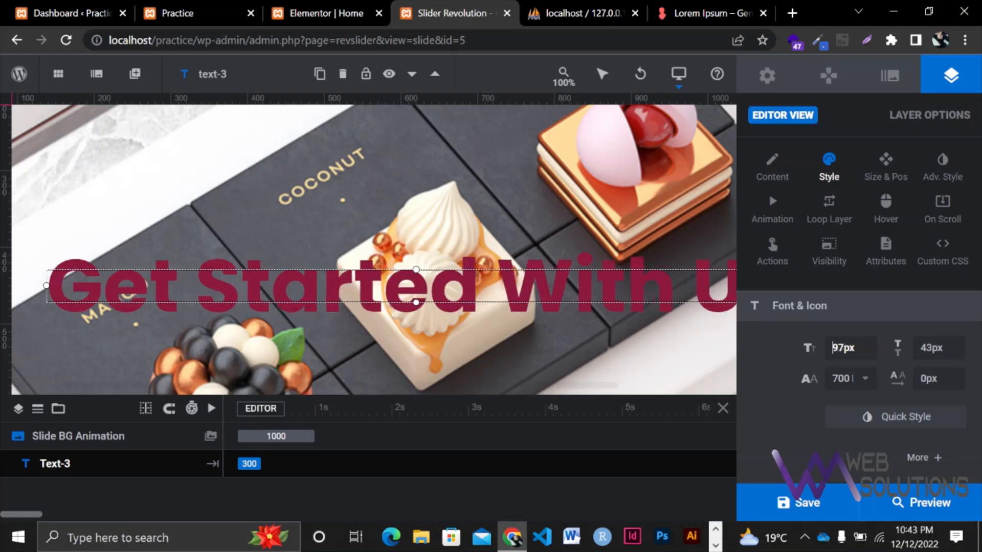
Nudge the "Get Started With Us" heading up from the slide's middle until it sits above the central white dessert.
scroll(593, 333, "right", 3)
scroll(593, 332, "left", 2)
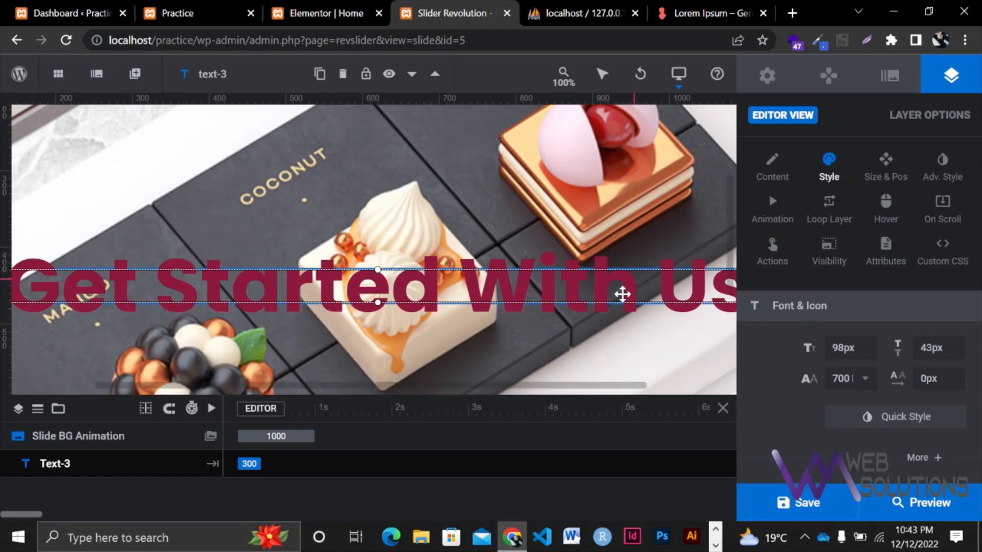
key("Up")
key("Up")
key("Up")
key("Up")
key("Up")
key("Up")
key("Up")
key("Up")
key("Up")
key("Up")
key("Up")
key("Up")
key("Up")
key("Up")
key("Up")
key("Up")
key("Up")
key("Up")
key("Up")
key("Up")
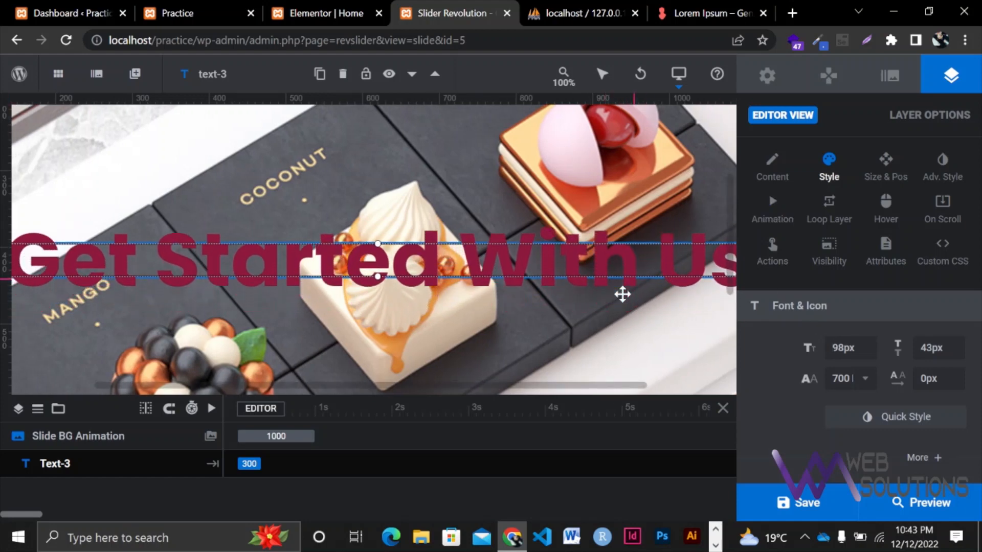
key("Up")
key("Up")
key("Up")
key("Up")
key("Up")
key("Up")
key("Up")
key("Up")
key("Up")
key("Up")
key("Up")
key("Up")
key("Up")
key("Up")
key("Up")
key("Up")
key("Up")
key("Up")
key("Up")
key("Up")
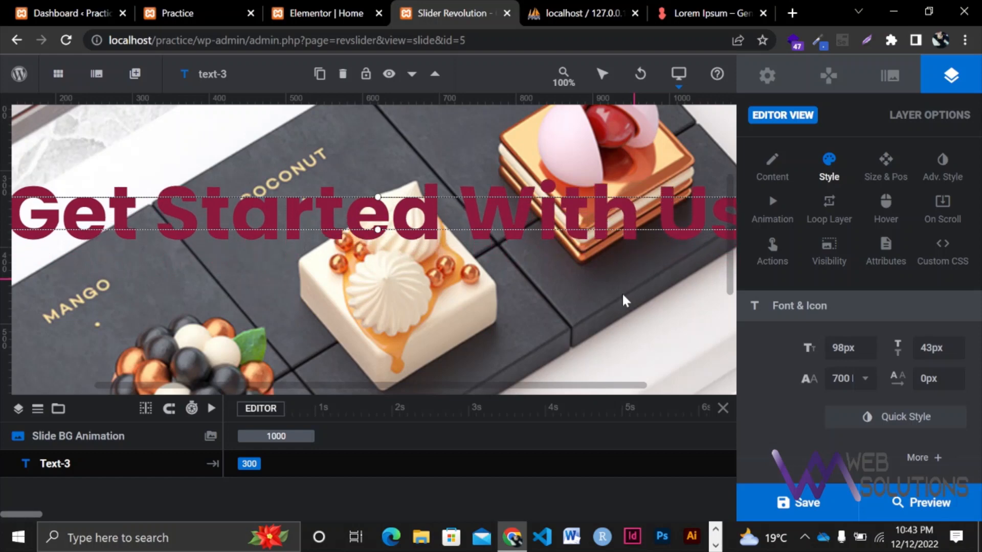
key("Up")
key("Up")
key("Up")
key("Up")
key("Up")
key("Up")
key("Up")
key("Up")
key("Up")
key("Up")
key("Up")
key("Up")
key("Up")
key("Up")
key("Up")
key("Up")
key("Up")
key("Up")
key("Up")
key("Up")
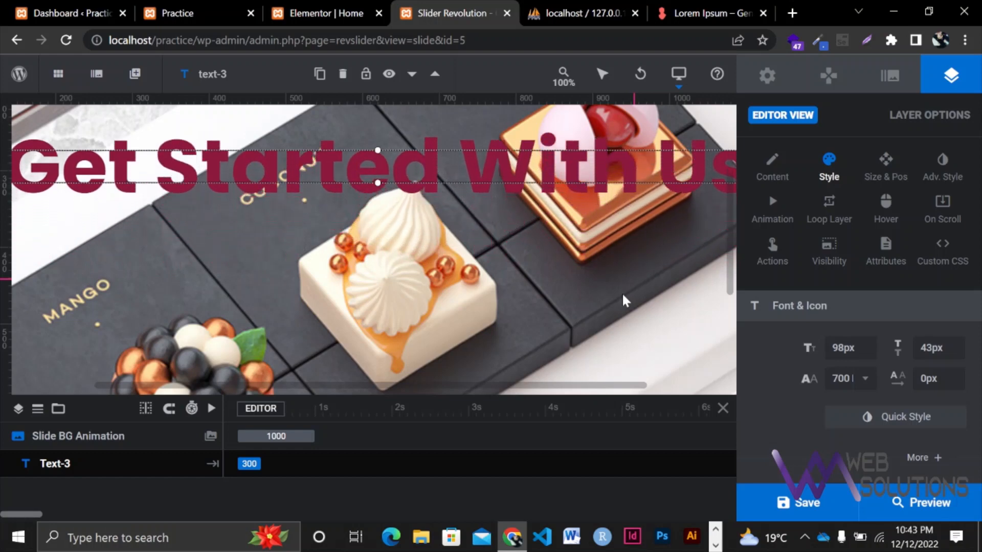
key("Up")
key("Up")
key("Up")
key("Up")
key("Up")
key("Up")
key("Up")
key("Up")
key("Up")
key("Up")
key("Up")
key("Up")
key("Up")
key("Up")
key("Up")
key("Up")
key("Up")
key("Up")
key("Up")
key("Up")
Add two quick-style content text layers to the slide, giving the newest one the Montserrat 15 px, weight 400 preset.
left_click(135, 74)
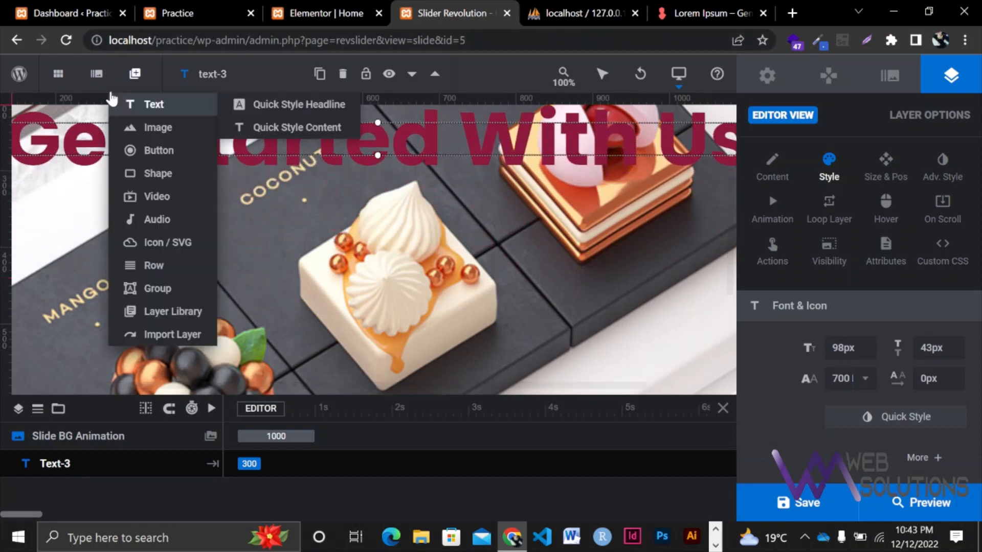
mouse_move(136, 105)
left_click(284, 129)
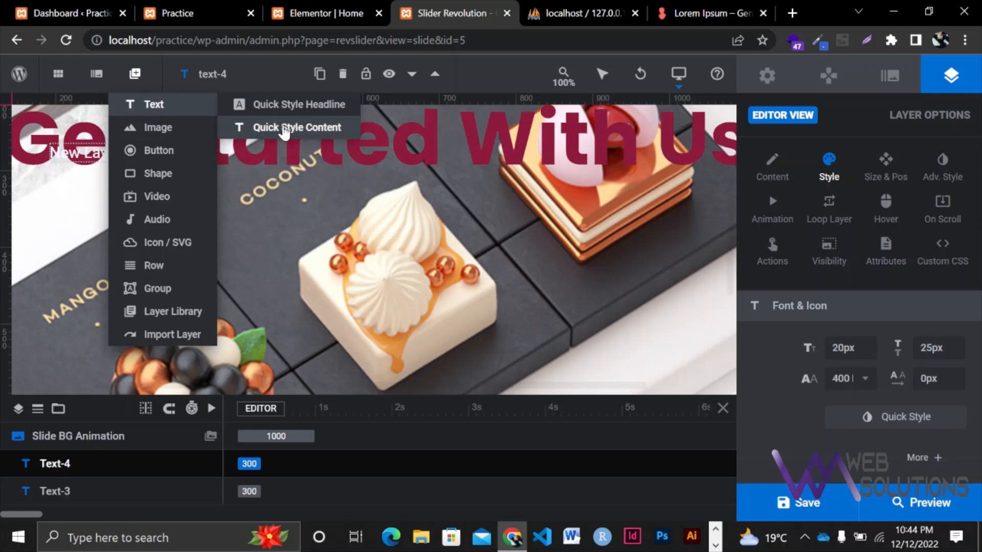
left_click(284, 128)
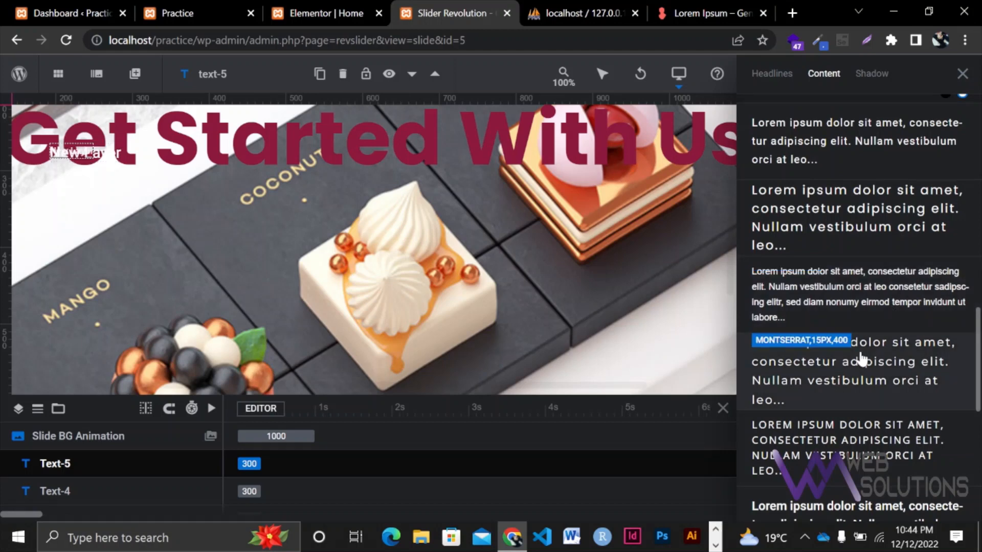
scroll(869, 179, "up", 5)
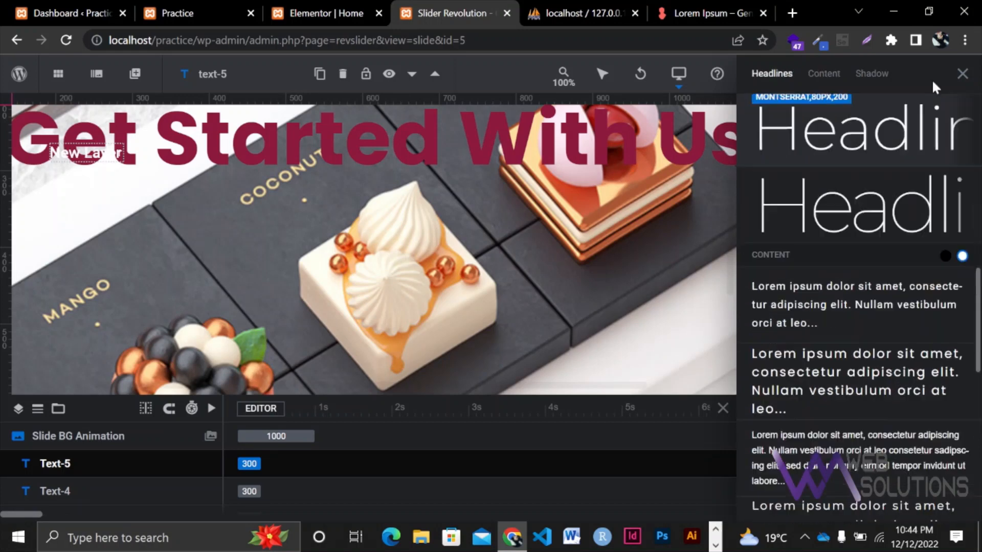
left_click(963, 75)
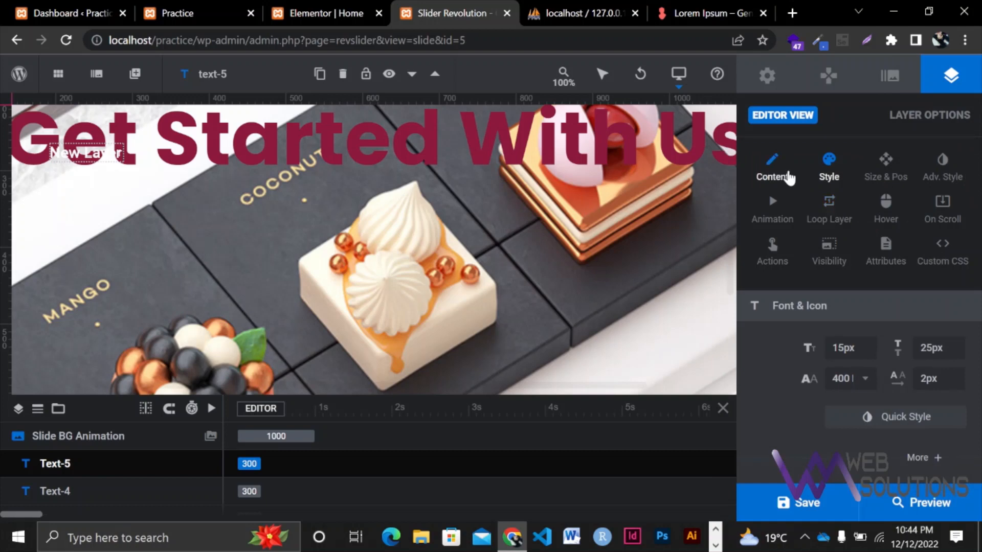
Replace the newest layer's text with the Lorem ipsum sentence ending in "magna aliqua." and break the line before "eiusmod".
left_click(772, 171)
scroll(830, 156, "down", 1)
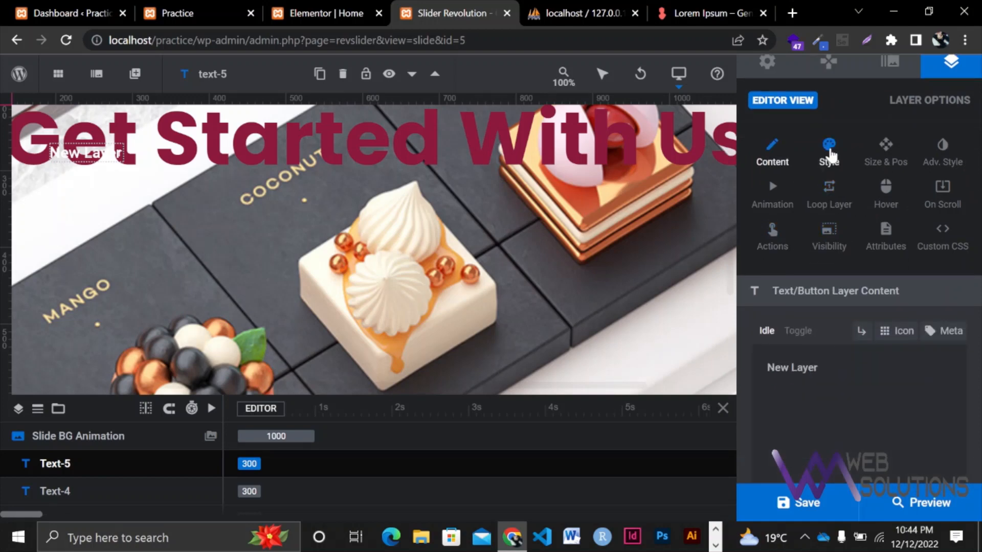
scroll(831, 156, "up", 1)
left_click(839, 397)
key("ctrl+a")
type("Lorem ipsum dolor sit amet, consectetur adipiscing elit, sed do eiusmod tempor incididunt ut labore et dolore magna aliqua.")
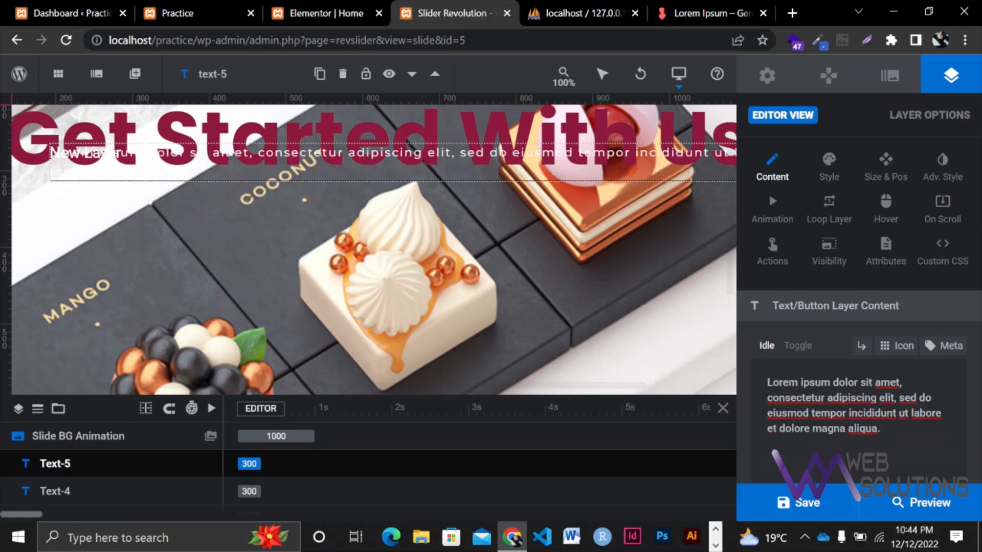
key("Return")
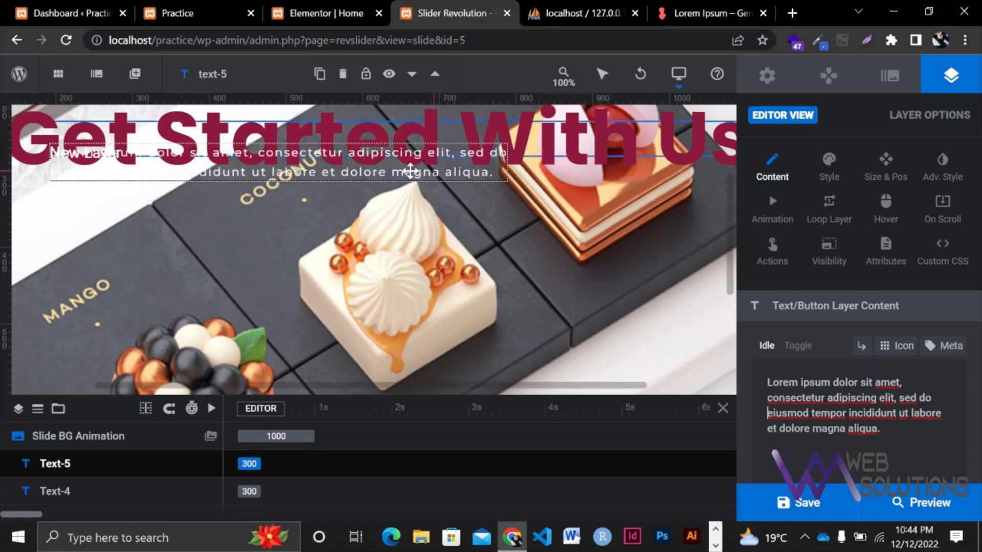
Set the Lorem ipsum paragraph's font size to 27 px.
left_click(316, 169)
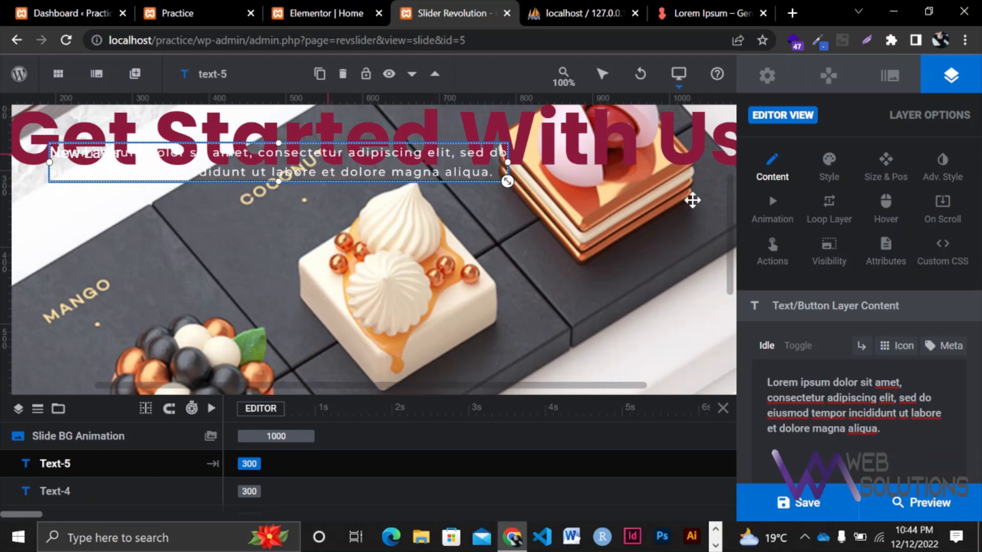
left_click(831, 173)
scroll(824, 452, "down", 1)
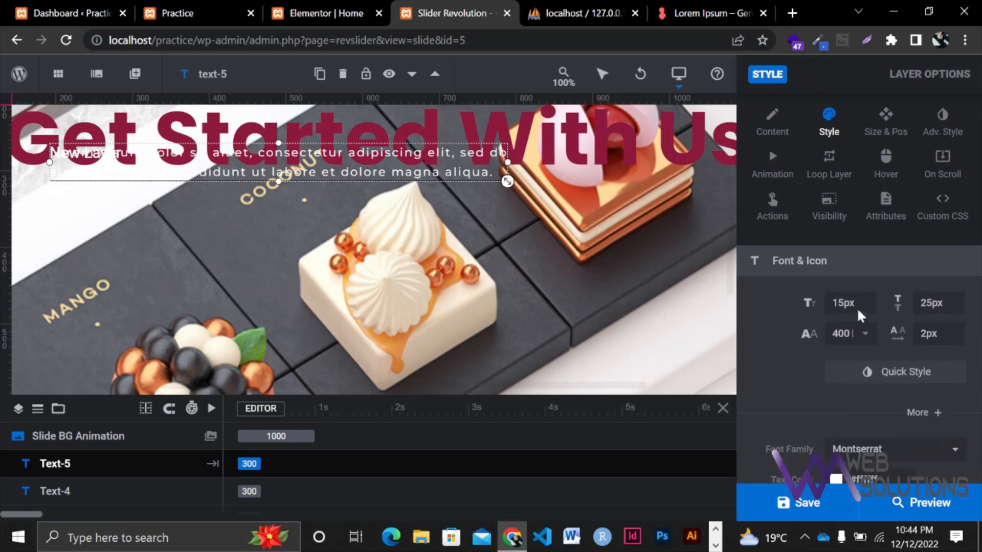
left_click(844, 303)
key("Up")
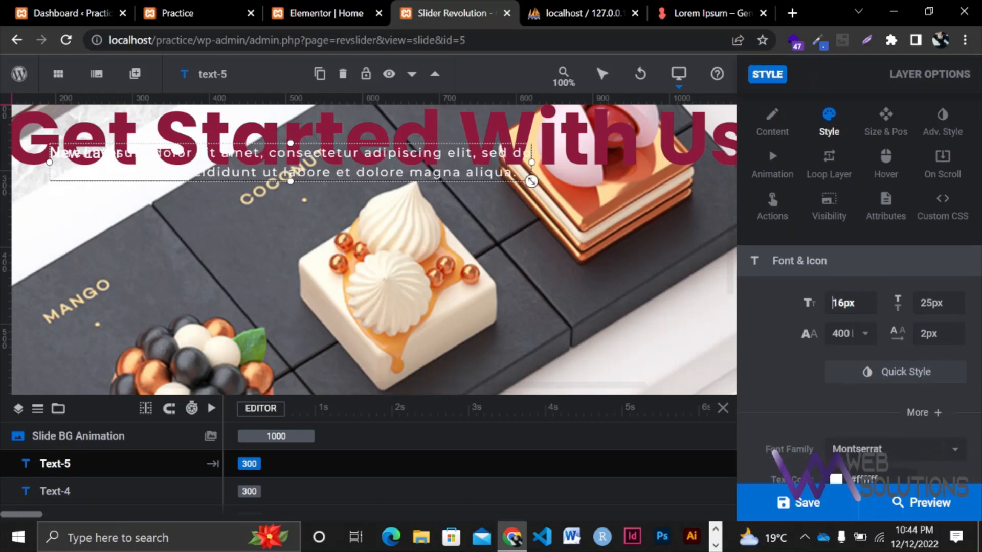
key("Up")
key("Up")
key("Up")
key("Up")
key("Up")
key("Up")
key("Up")
key("Up")
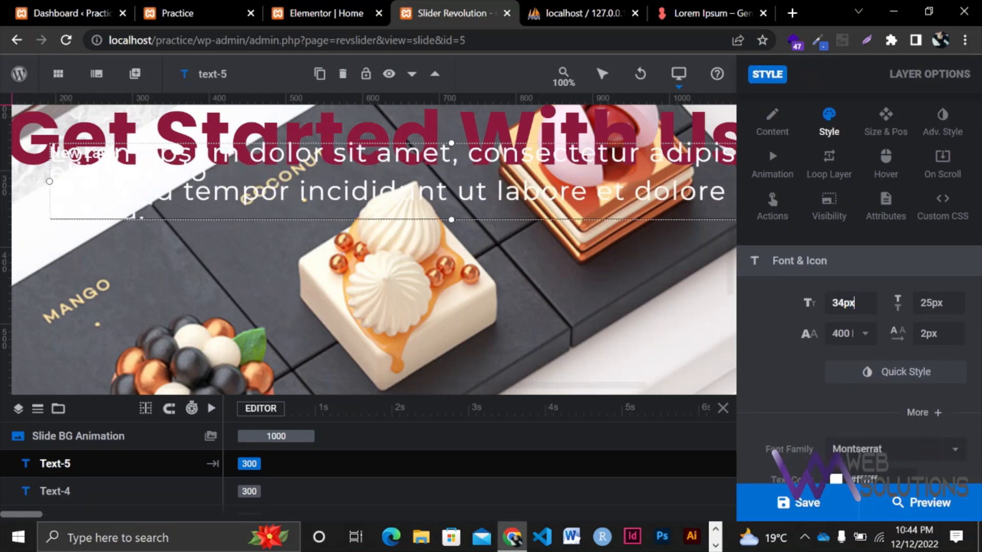
key("Up")
key("Up")
key("Up")
key("Up")
key("Up")
key("Up")
key("Up")
key("Down")
key("Down")
key("Up")
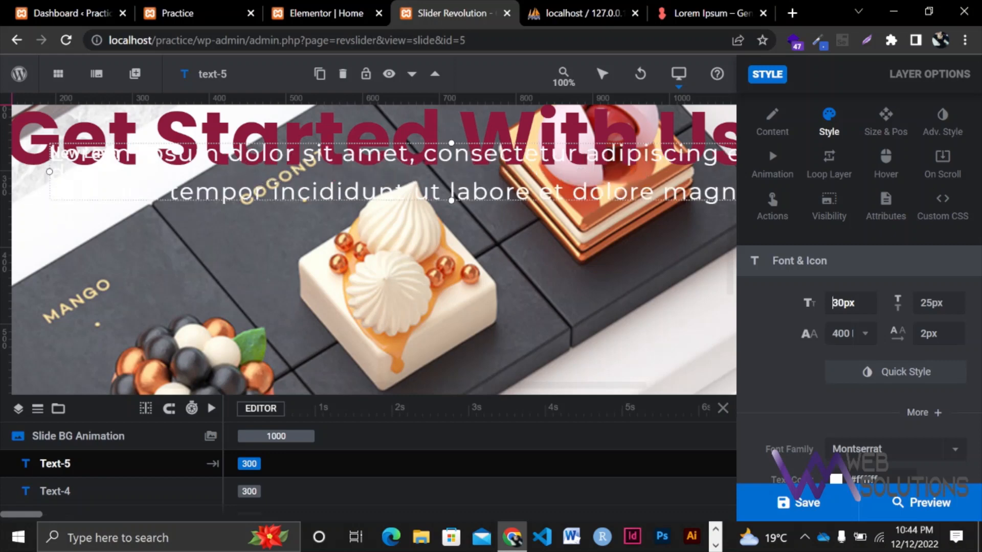
key("Down")
key("Down")
key("Down")
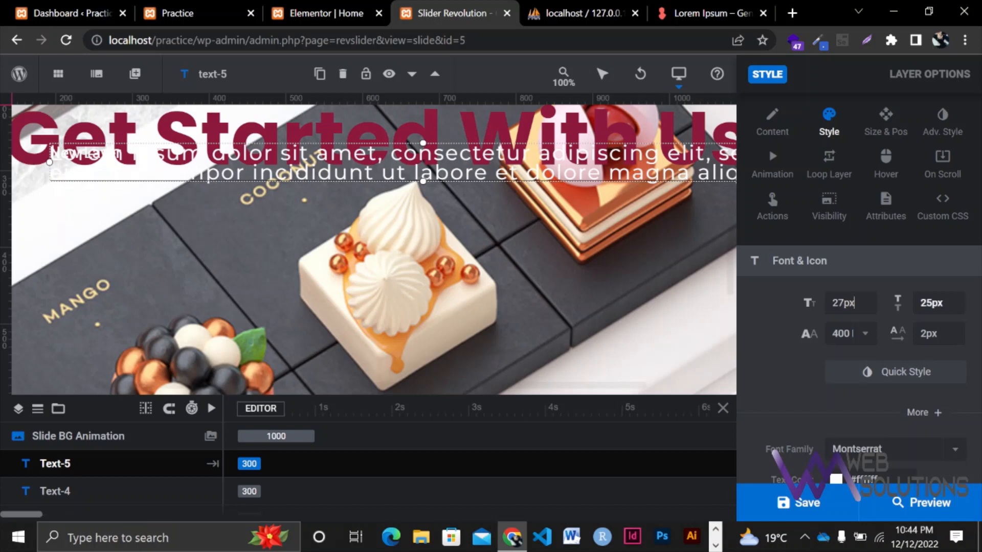
Set the Lorem ipsum paragraph's line height to 29 px.
left_click(924, 303)
key("Up")
key("Up")
key("Up")
key("Up")
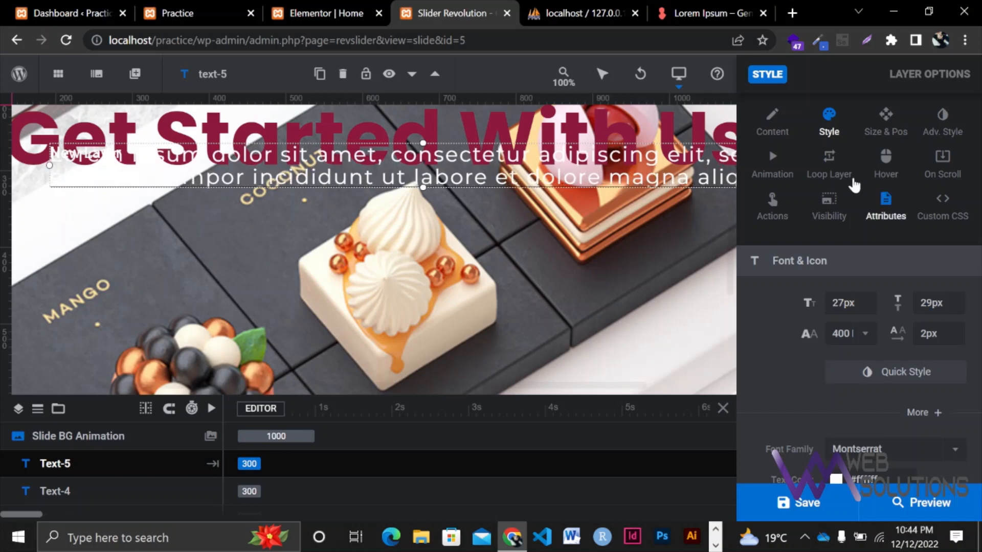
Insert line breaks before "consectetur" and before "et dolore" so the Lorem ipsum paragraph runs over four lines.
left_click(775, 117)
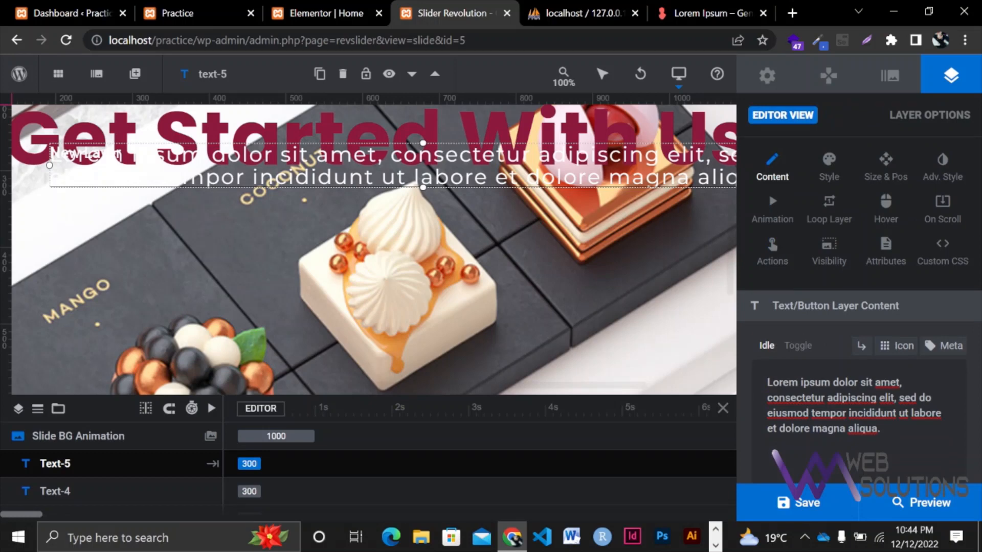
key("Return")
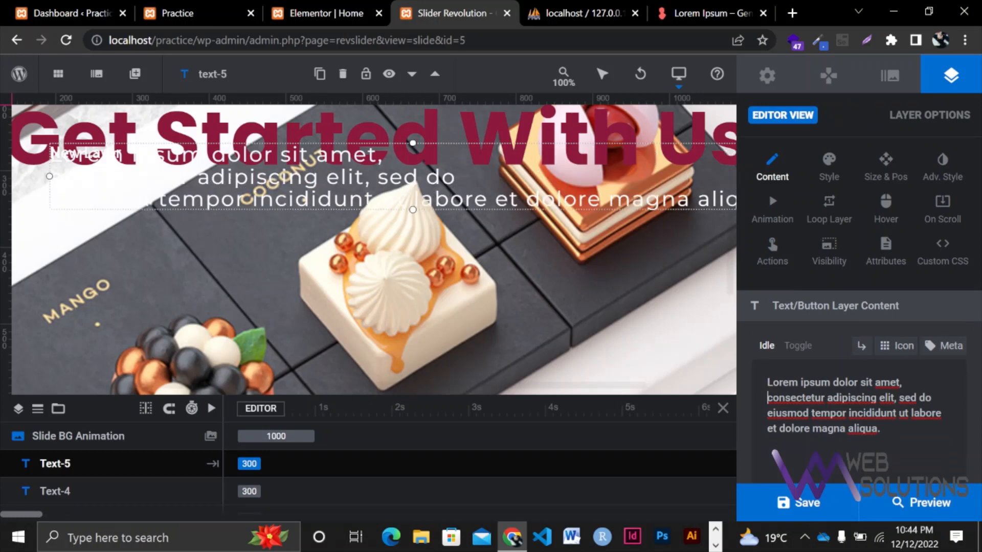
left_click(933, 398)
key("Return")
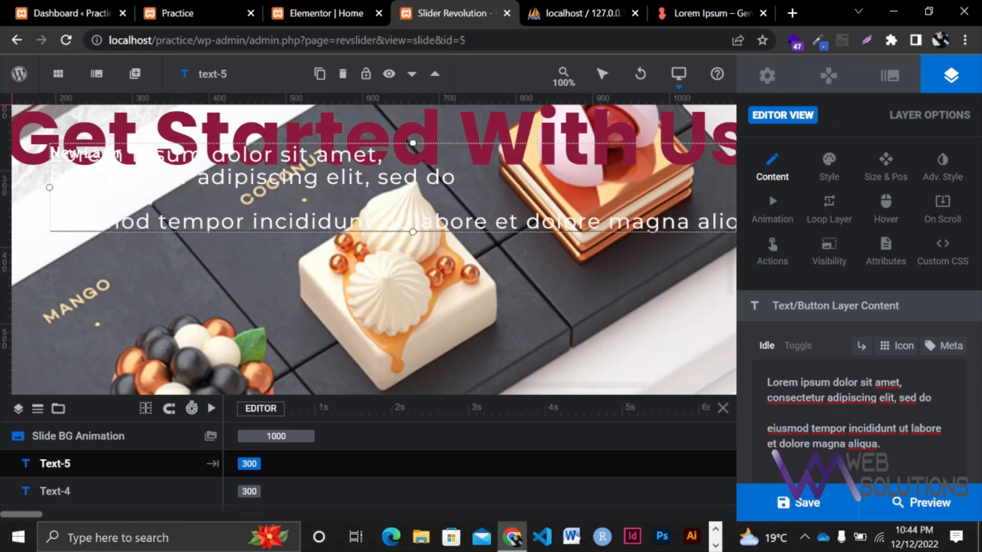
key("BackSpace")
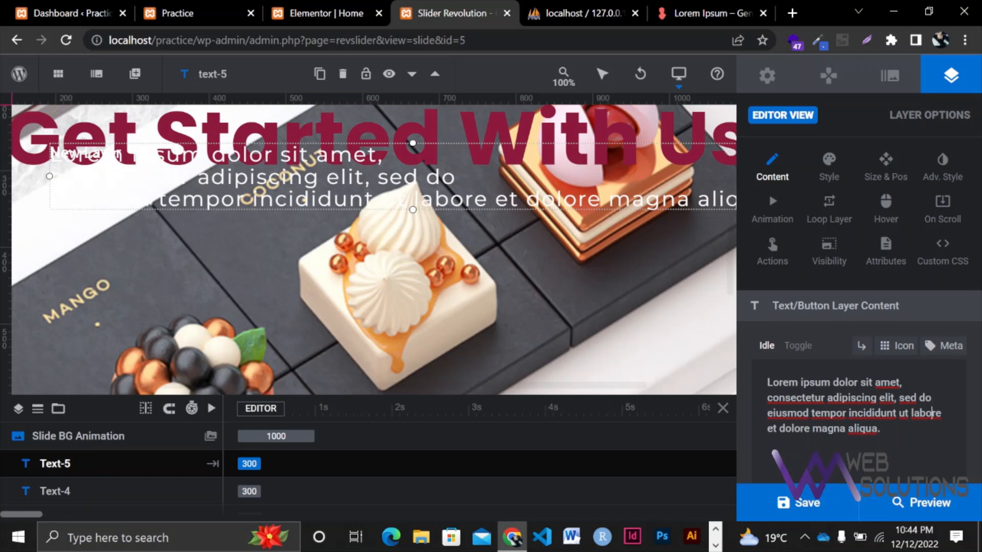
key("Return")
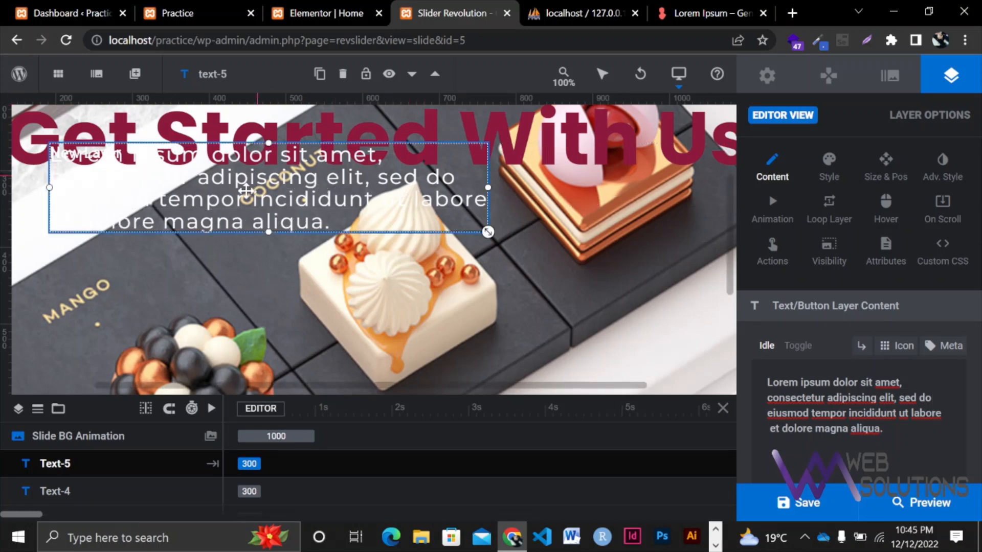
left_click(828, 173)
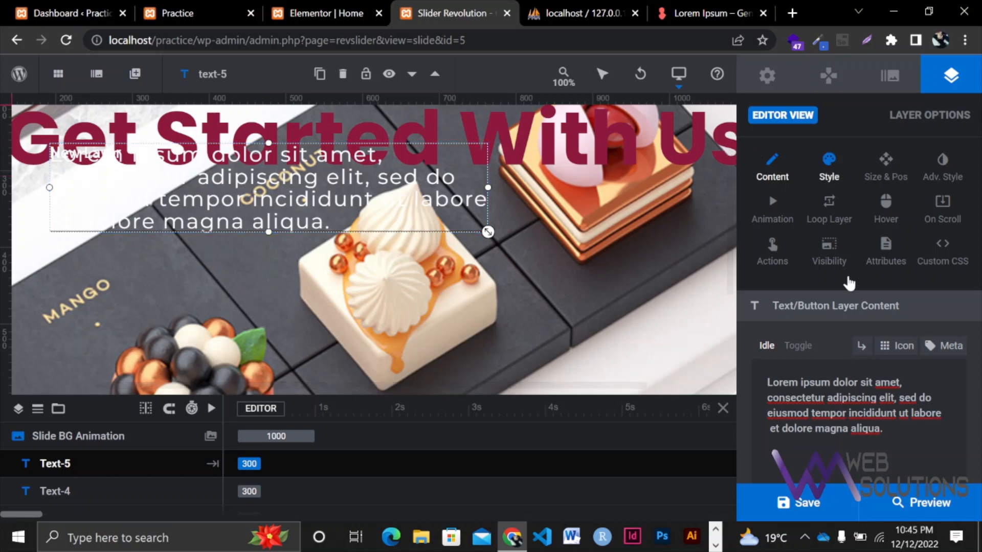
scroll(868, 384, "down", 5)
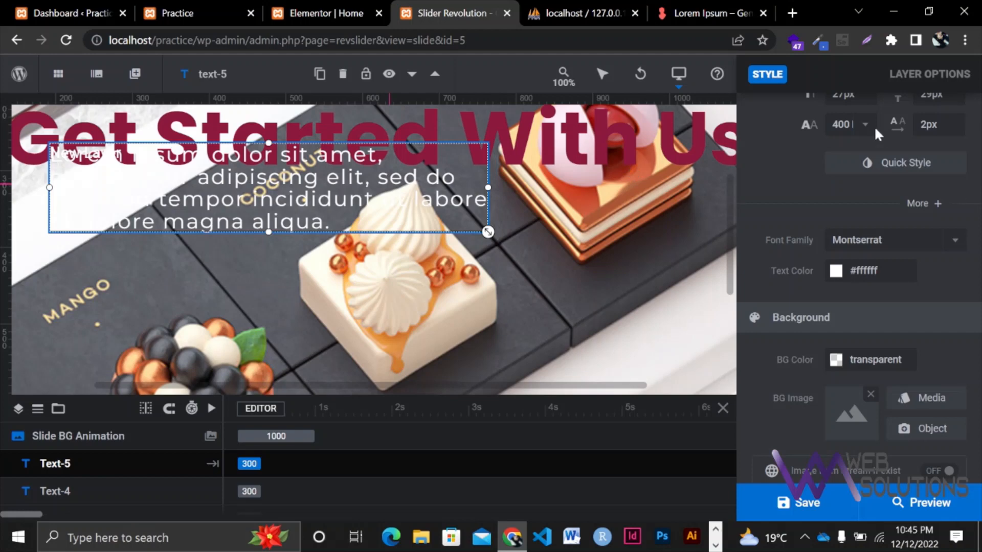
scroll(844, 166, "up", 5)
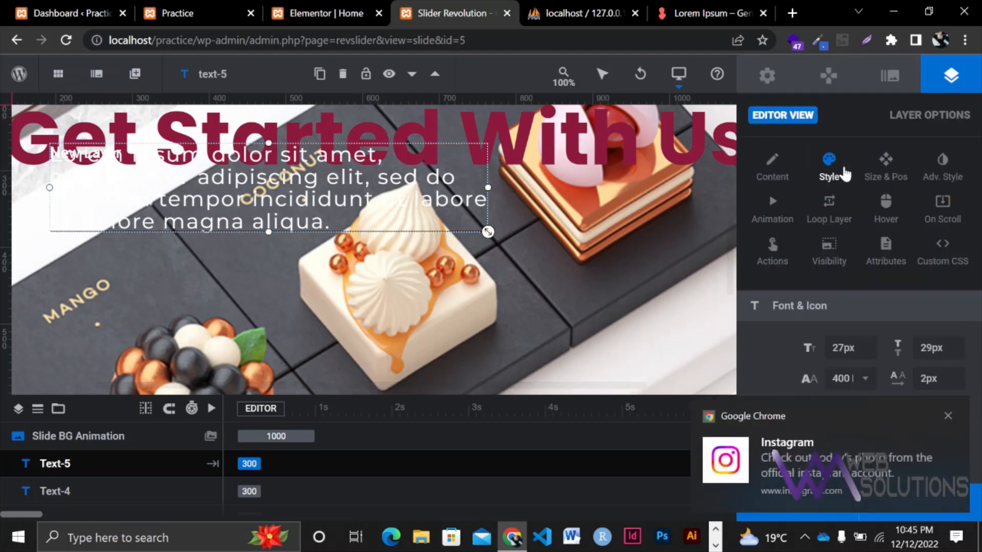
left_click(948, 418)
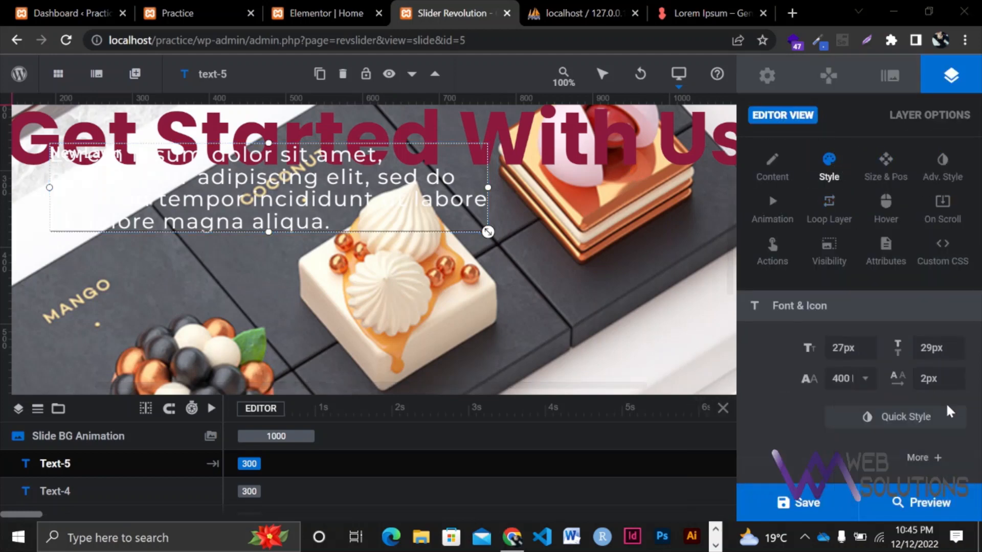
Align the Lorem ipsum paragraph layer to the horizontal center and vertical middle of the layer area.
left_click(891, 172)
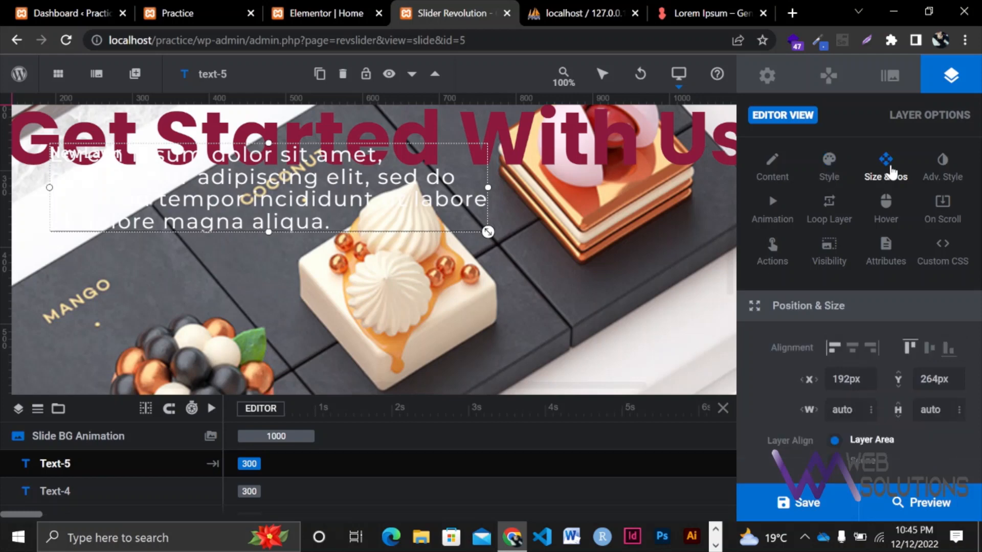
left_click(851, 353)
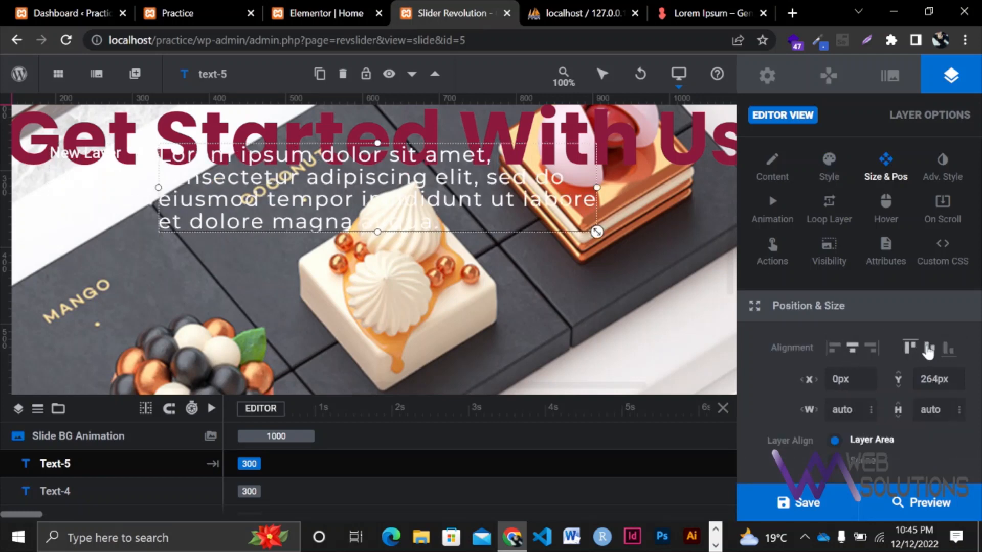
left_click(929, 350)
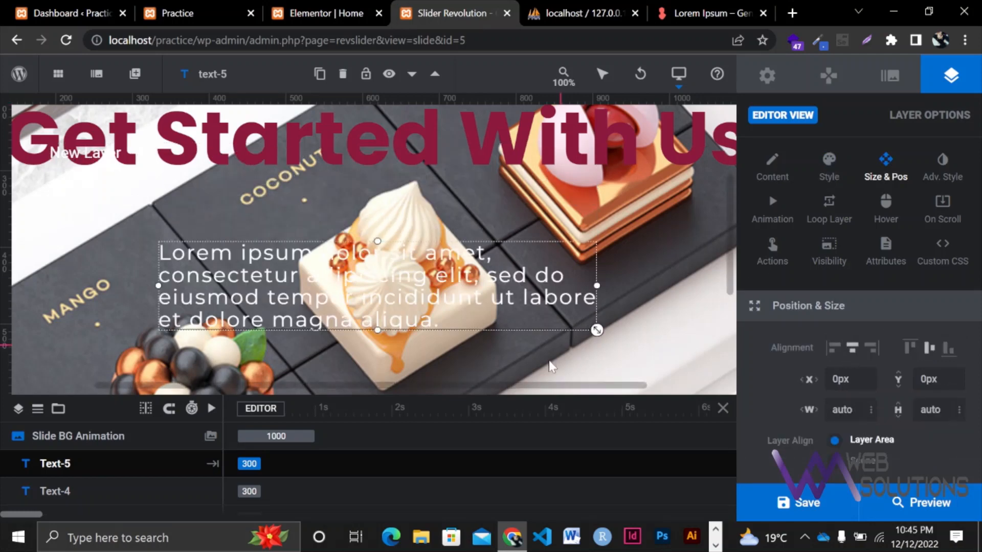
Nudge the Lorem ipsum paragraph layer up to a Y position of -82 px and deselect it.
key("Up")
key("Up")
key("Up")
key("Up")
key("Up")
key("Up")
key("Up")
key("Up")
key("Up")
key("Up")
key("Up")
key("Up")
key("Up")
key("Up")
key("Up")
key("Up")
key("Up")
key("Up")
key("Up")
key("Up")
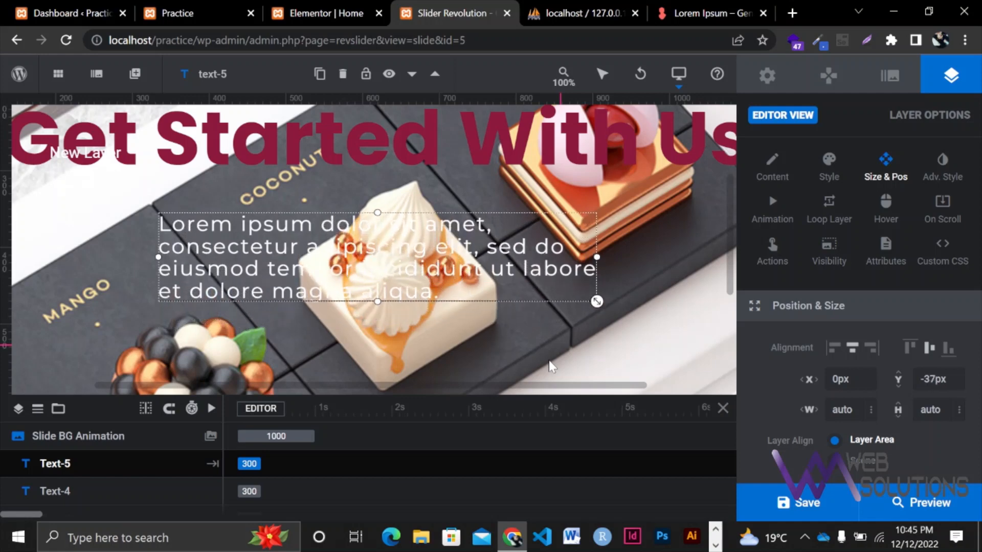
key("Up")
key("Up")
key("Up")
key("Up")
key("Up")
key("Up")
key("Up")
key("Up")
key("Up")
key("Up")
key("Up")
key("Up")
key("Up")
key("Up")
key("Up")
key("Up")
key("Up")
key("Up")
key("Up")
key("Up")
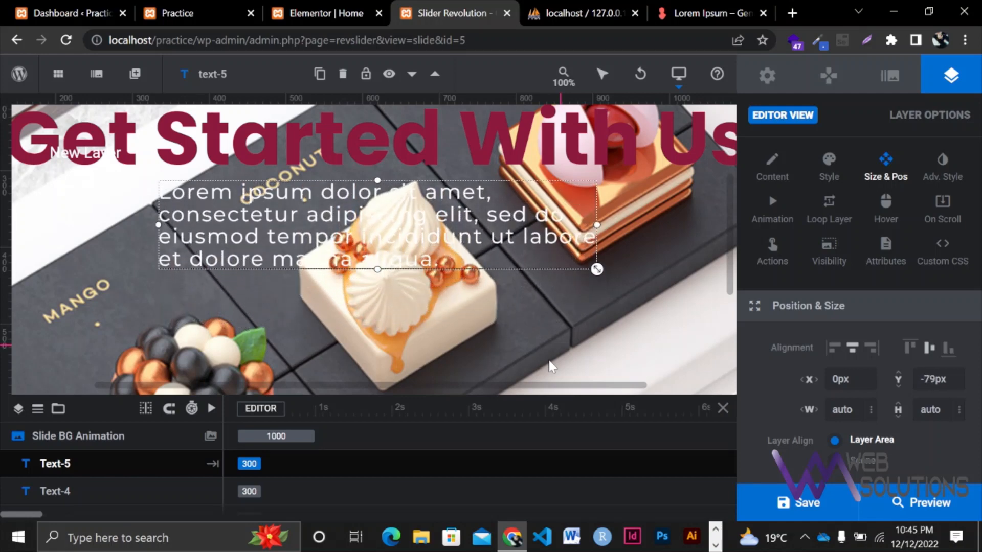
key("Up")
key("Up")
key("Up")
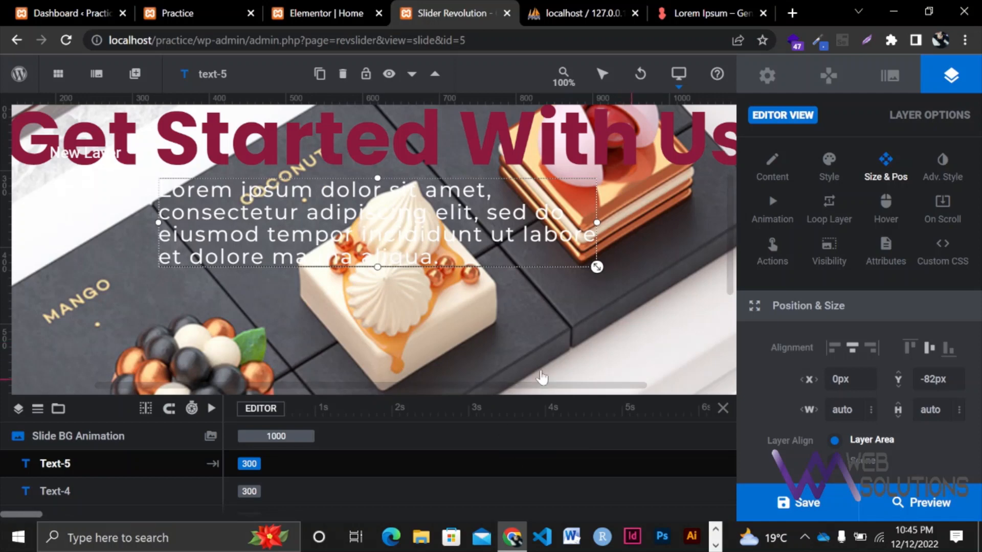
left_click(570, 353)
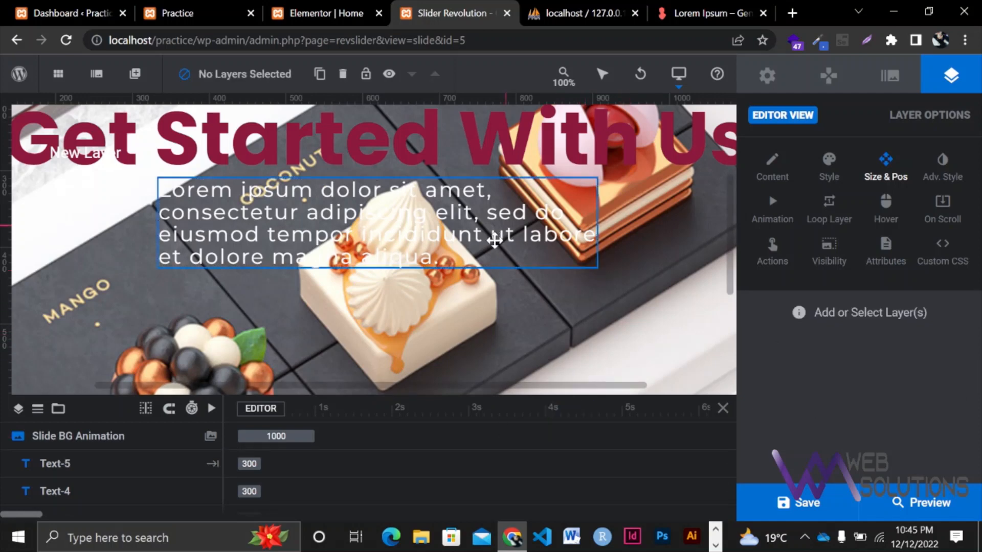
left_click(588, 316)
left_click(587, 315)
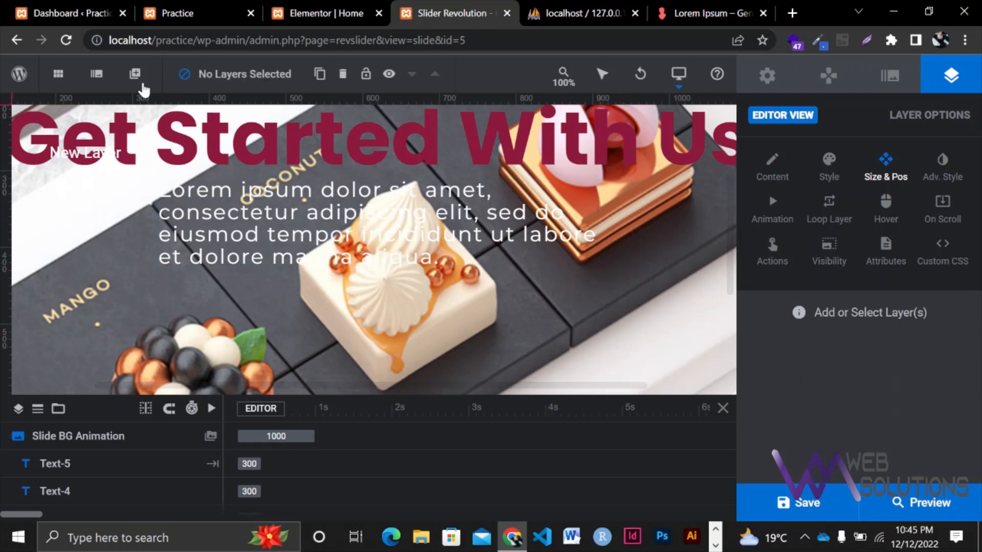
Add a button layer using the dark rounded "Click Here" preset with the right chevron icon.
mouse_move(136, 82)
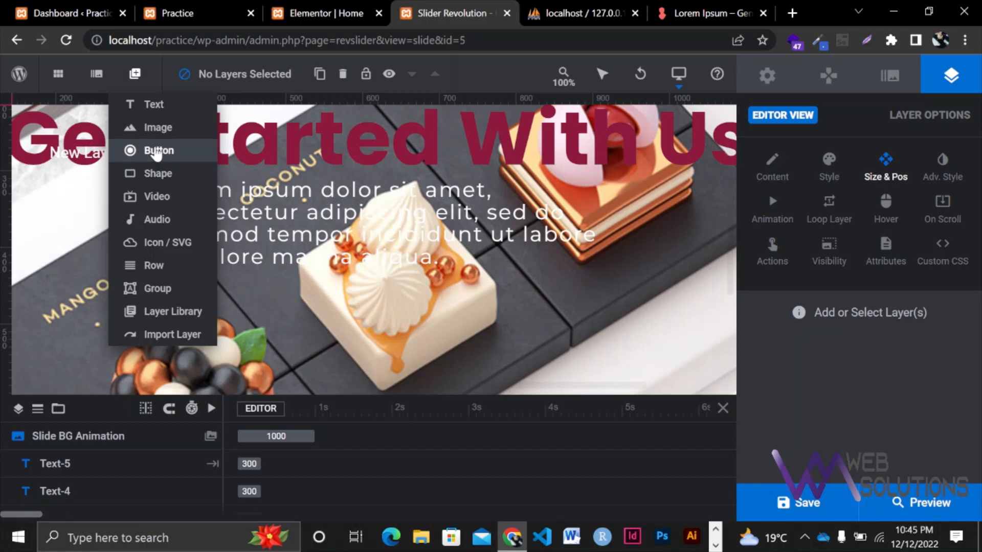
left_click(157, 152)
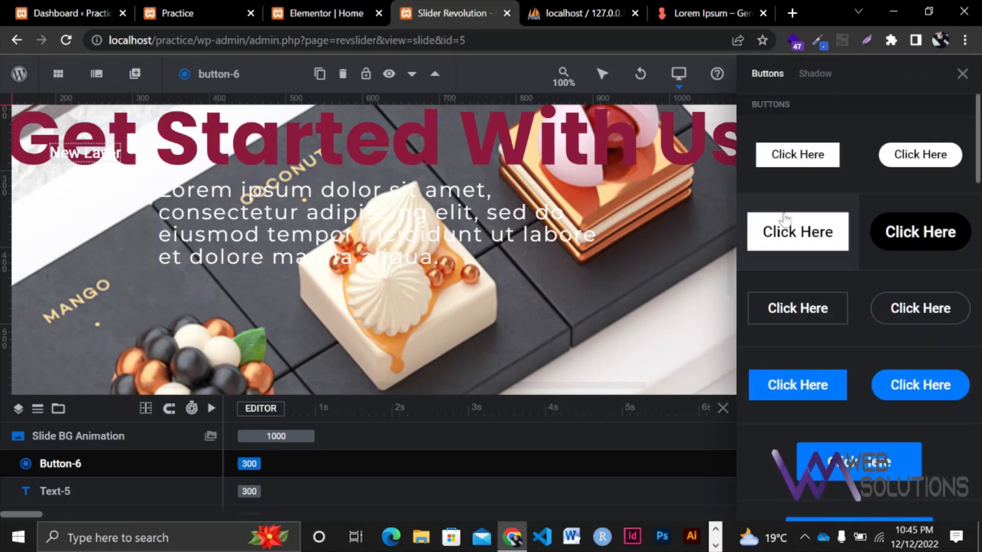
scroll(785, 217, "down", 5)
left_click(860, 381)
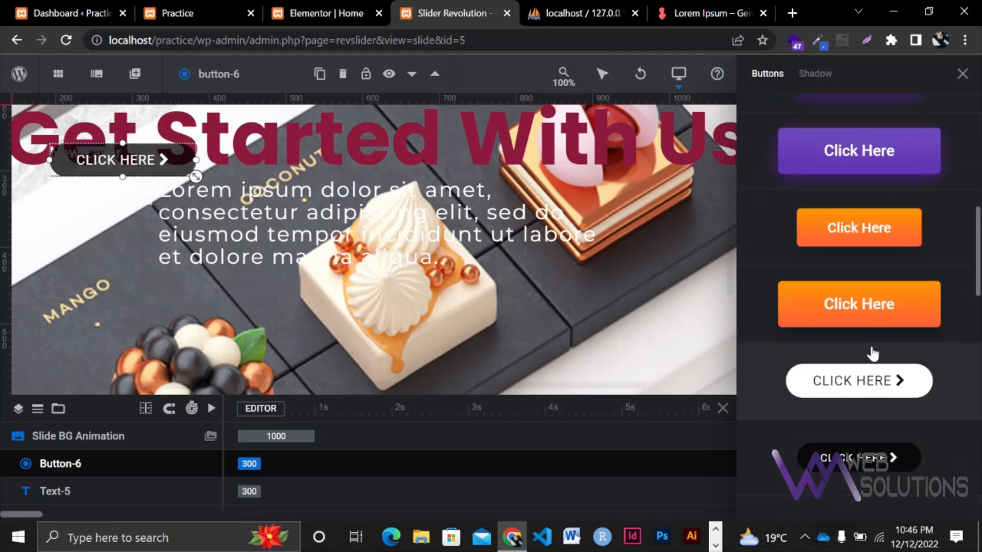
left_click(962, 73)
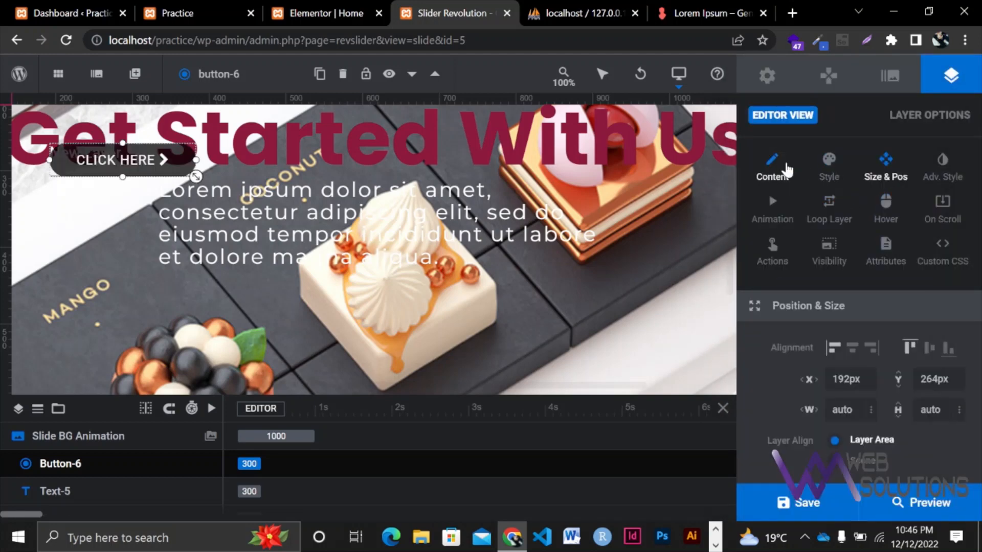
Replace the button's label with "Get Started", keeping the chevron icon code after it.
left_click(774, 169)
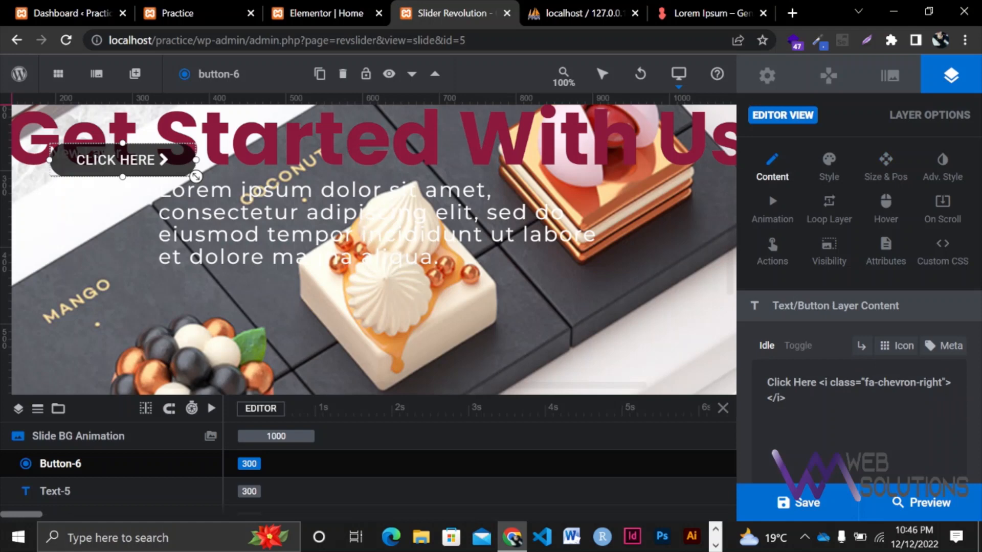
key("BackSpace")
key("BackSpace")
key("BackSpace")
key("BackSpace")
key("BackSpace")
key("BackSpace")
key("BackSpace")
key("BackSpace")
key("BackSpace")
key("BackSpace")
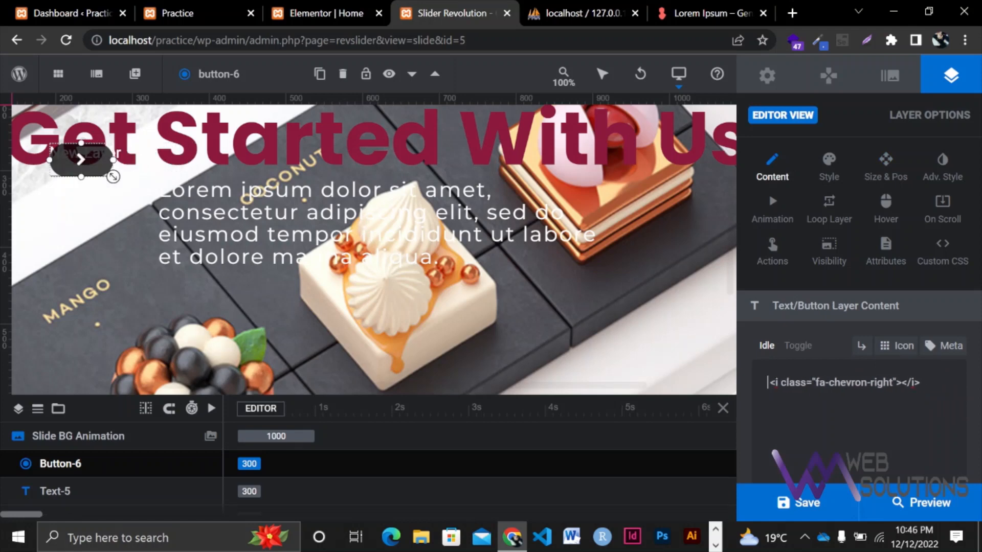
type("Get Started")
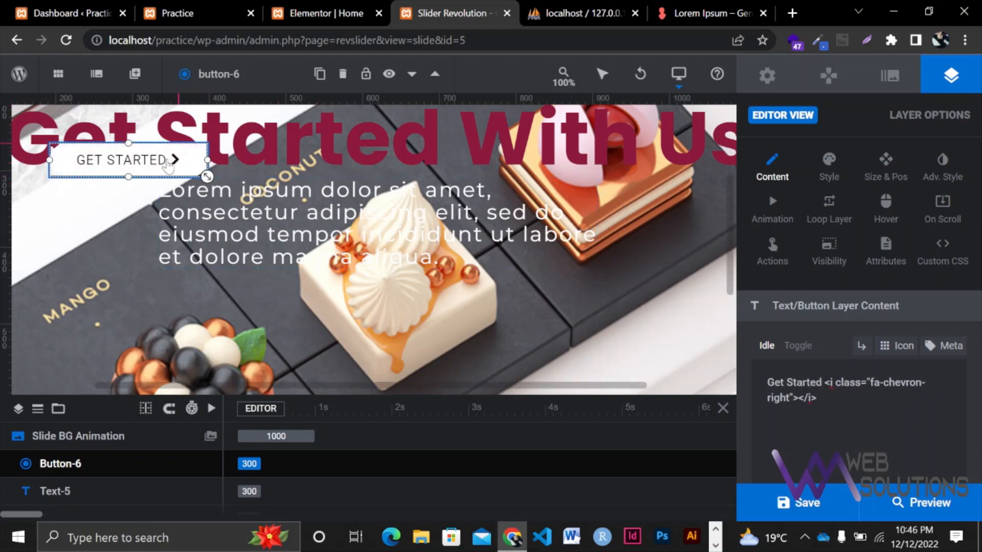
Align the Get Started button to the horizontal center and vertical middle, and shift it down to Y 8 px.
left_click(885, 174)
left_click(858, 345)
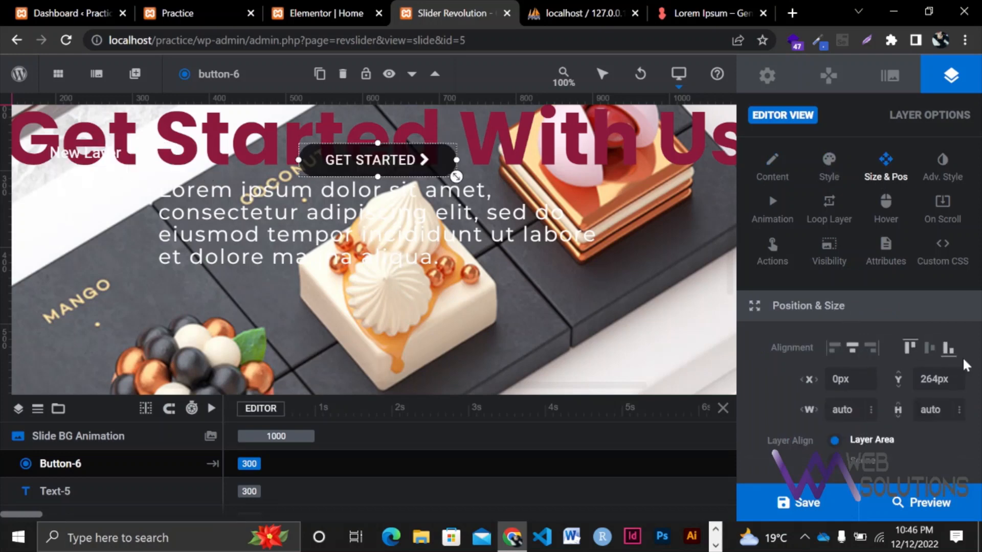
left_click(929, 351)
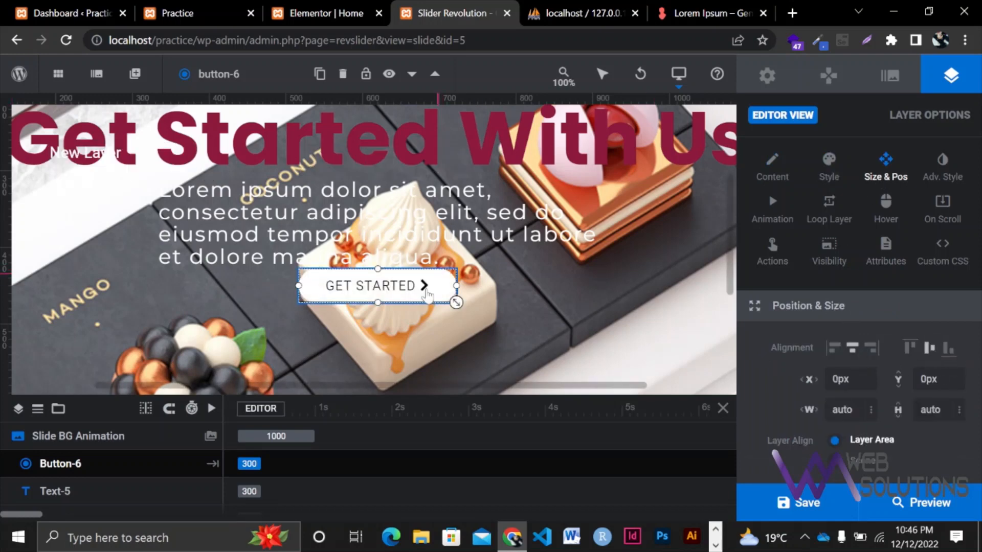
left_click_drag(427, 286, 428, 297)
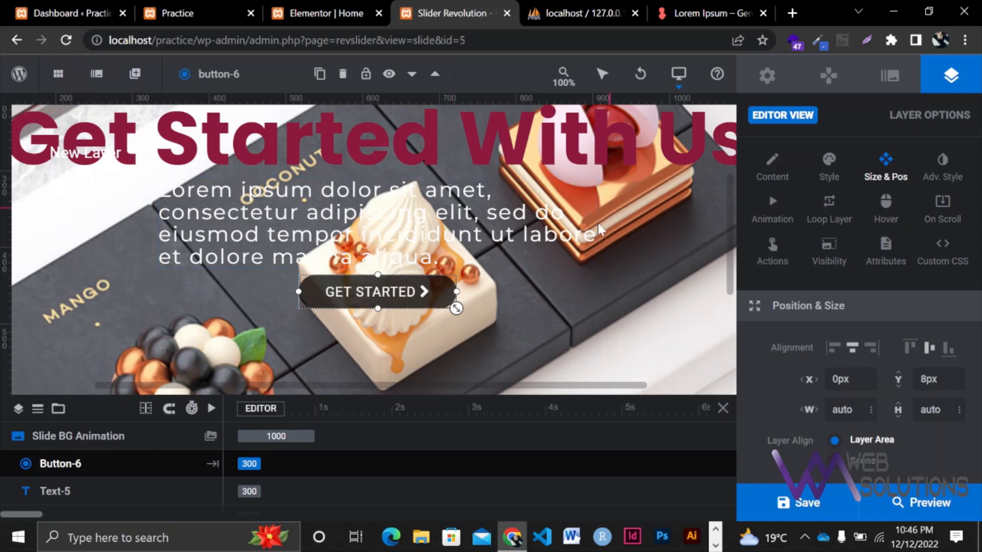
mouse_move(806, 505)
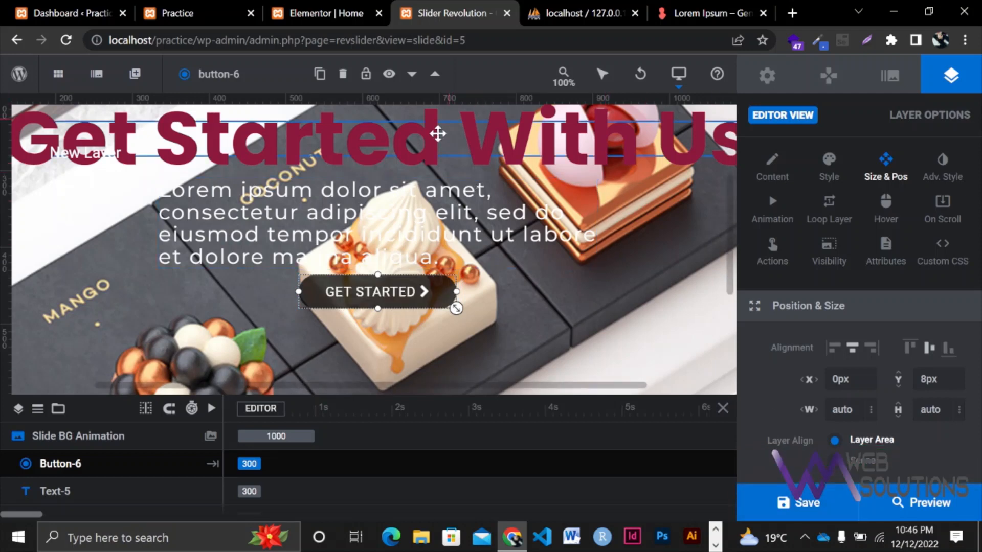
Apply the Short Slide from Left in-animation to the "Get Started With Us" heading and save the module.
left_click(438, 131)
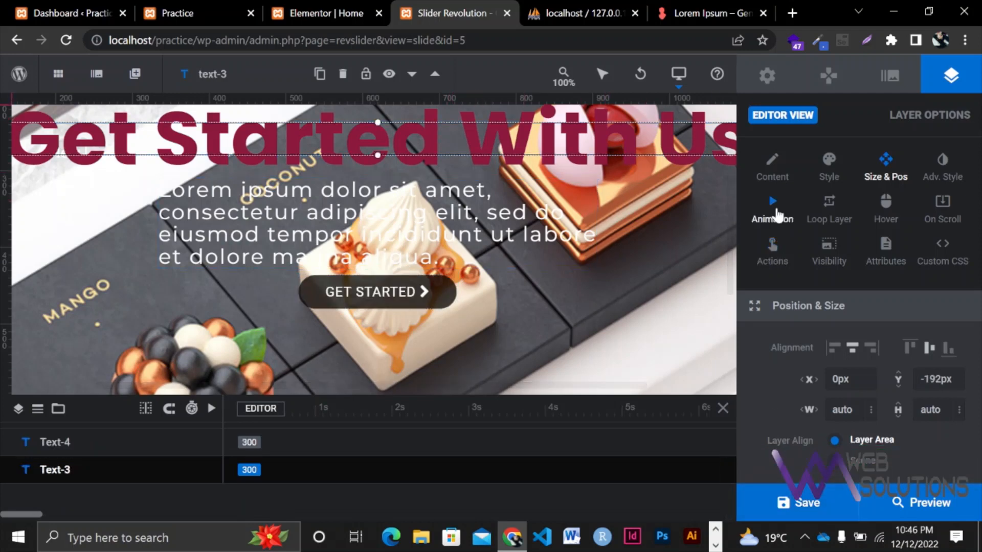
left_click(777, 214)
left_click(778, 346)
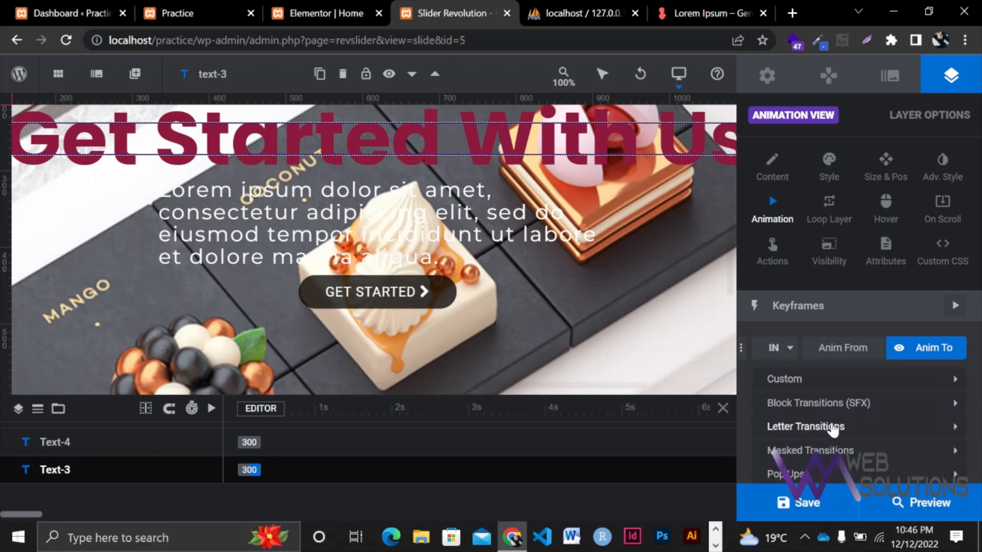
scroll(832, 426, "down", 2)
left_click(833, 425)
scroll(832, 425, "down", 1)
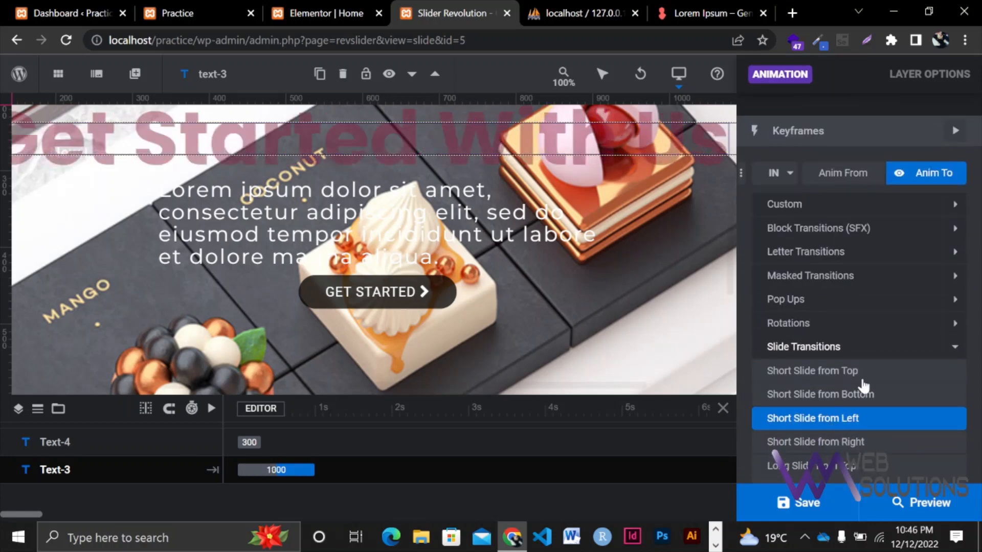
left_click(850, 424)
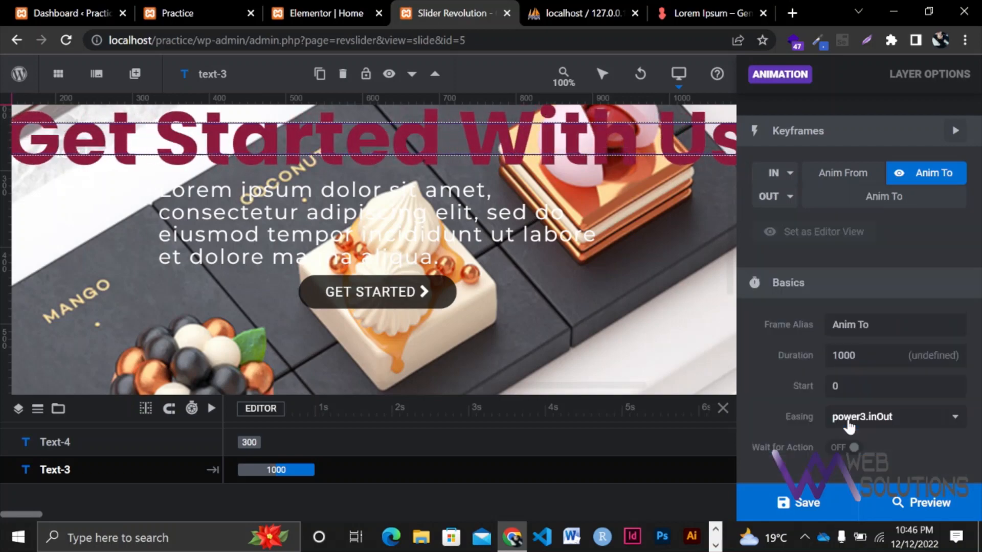
left_click(813, 505)
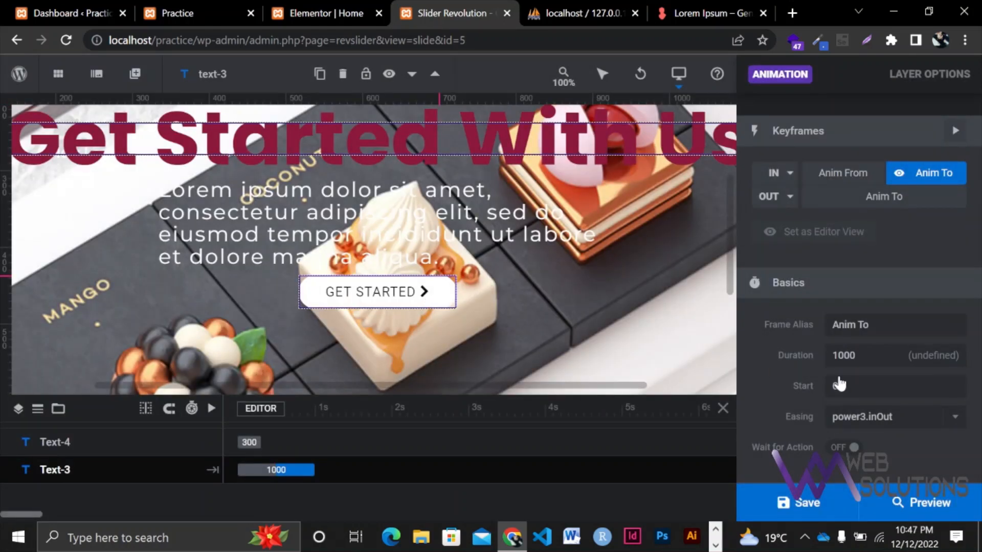
Apply the Long Slide from Left in-animation to the Get Started button and save the module.
left_click(429, 297)
left_click(780, 179)
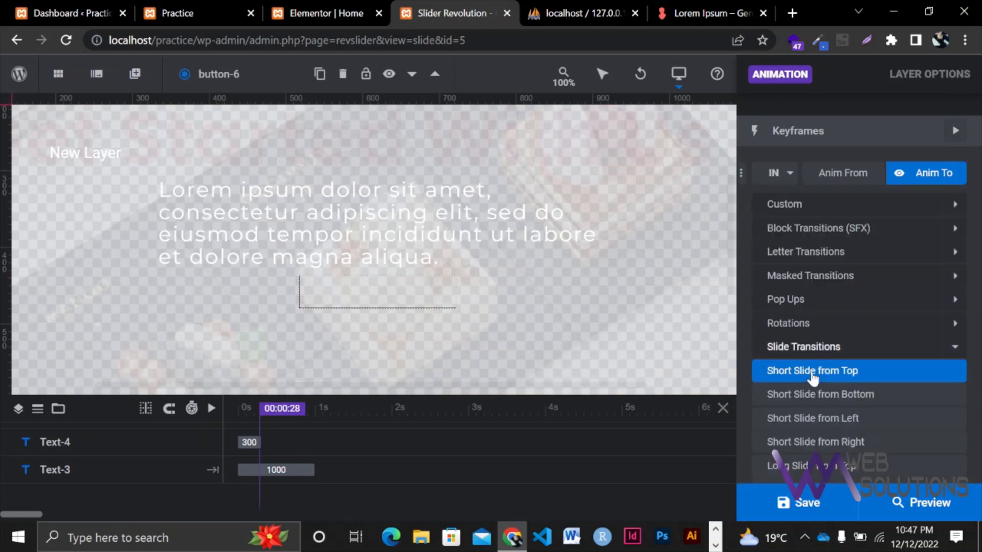
scroll(852, 450, "down", 2)
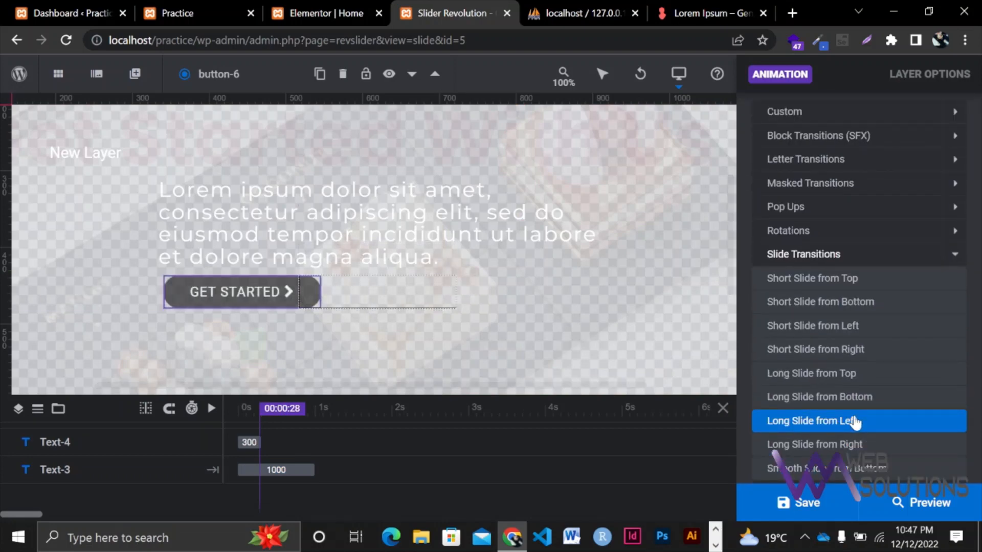
left_click(843, 422)
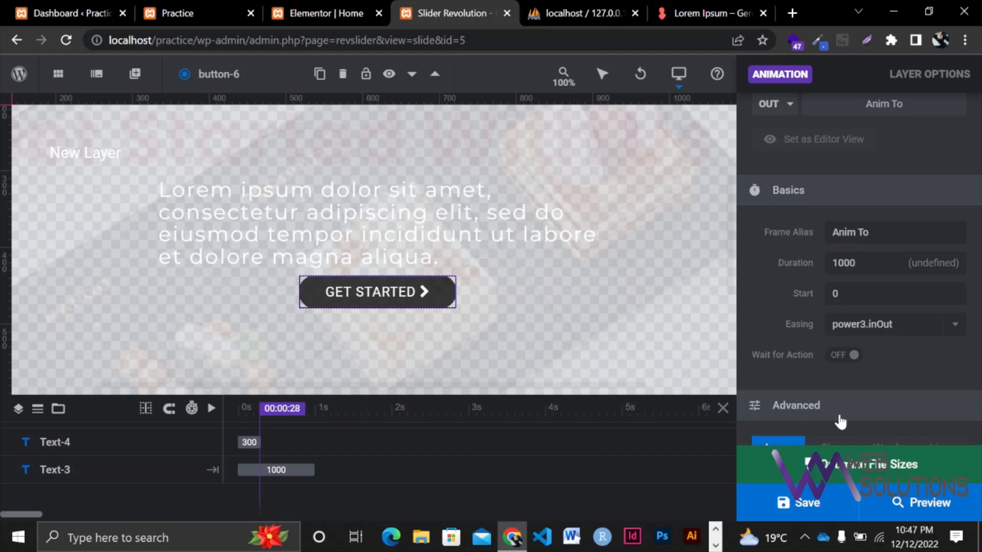
left_click(806, 504)
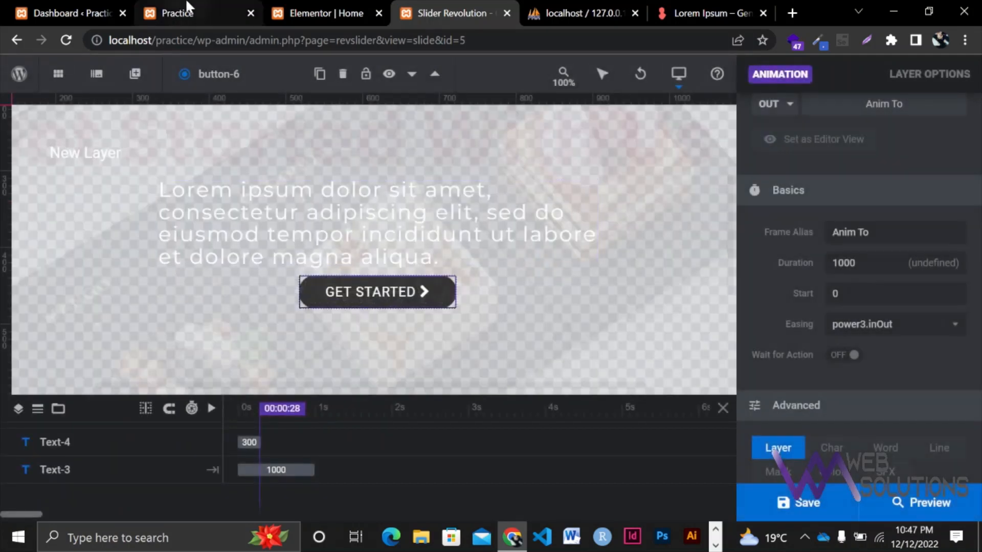
Review both slides in the hero section of the live Practice home page and return to the Slider Revolution editor.
left_click(187, 9)
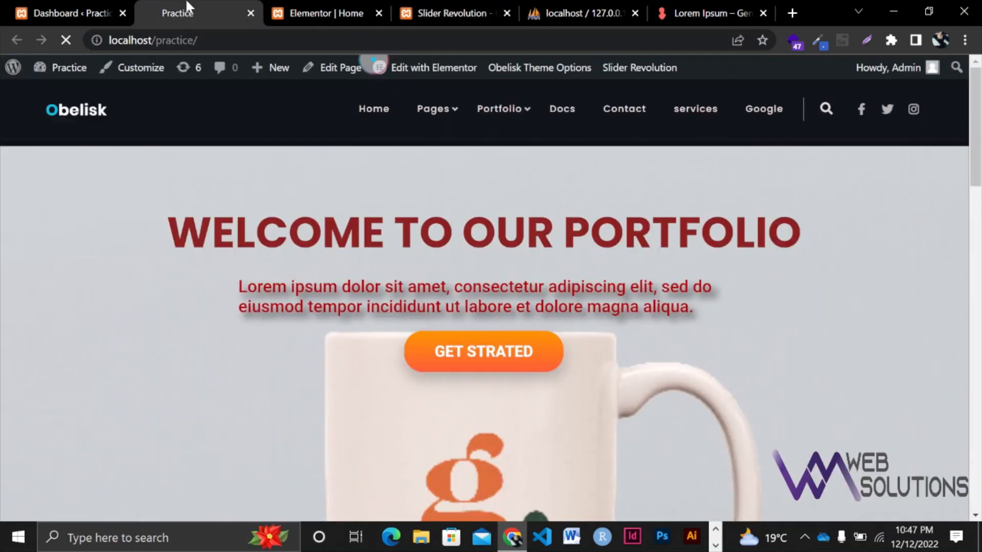
scroll(419, 297, "down", 1)
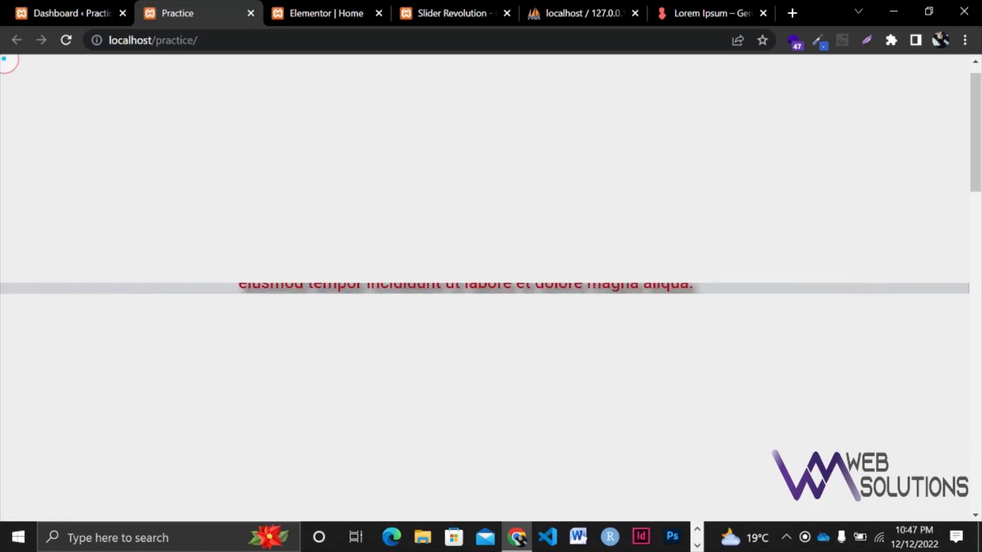
scroll(752, 342, "down", 8)
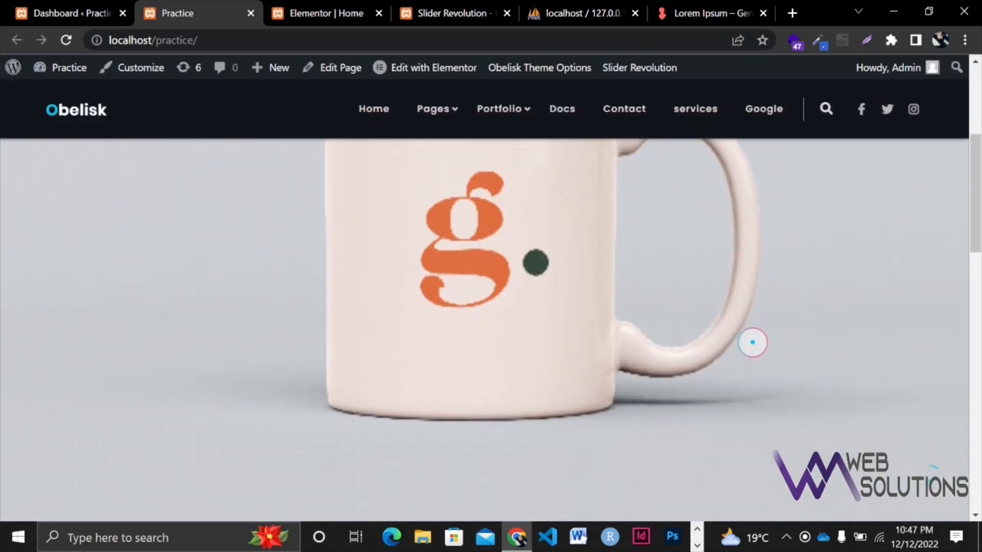
scroll(752, 342, "up", 8)
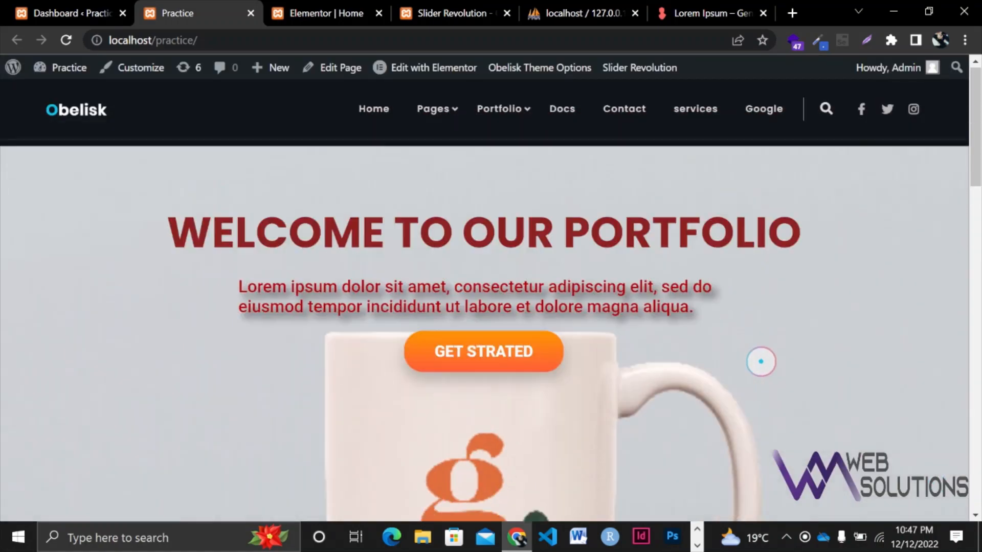
scroll(646, 358, "down", 5)
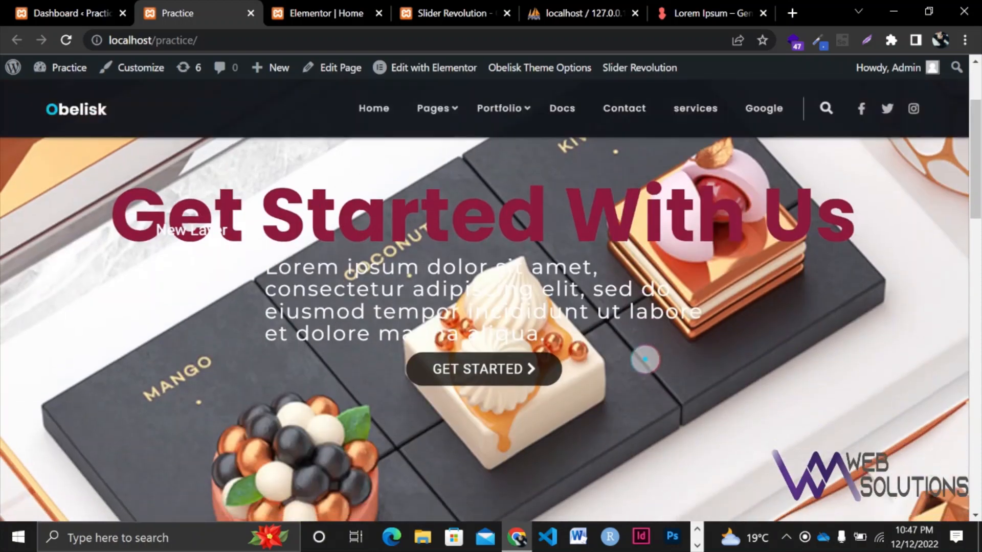
scroll(645, 359, "up", 5)
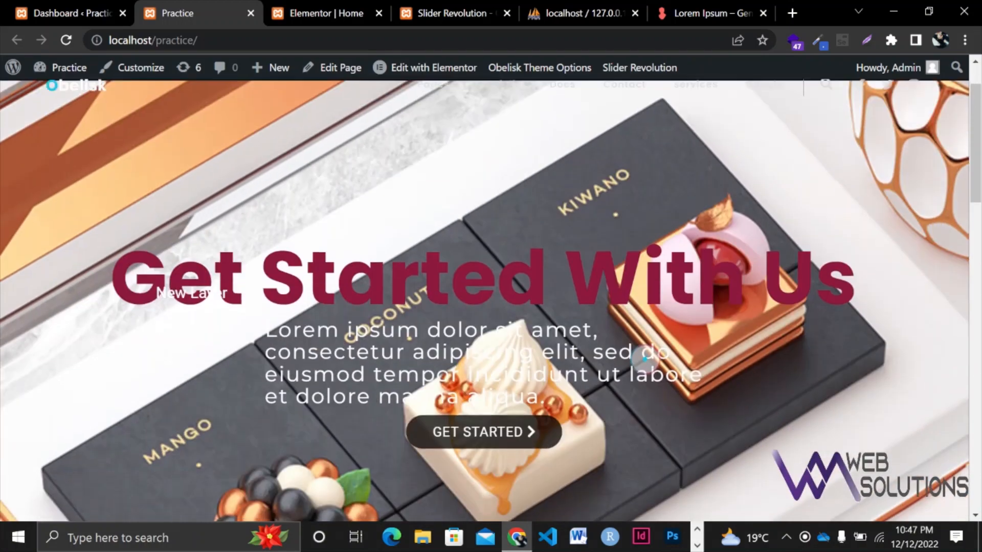
left_click(440, 11)
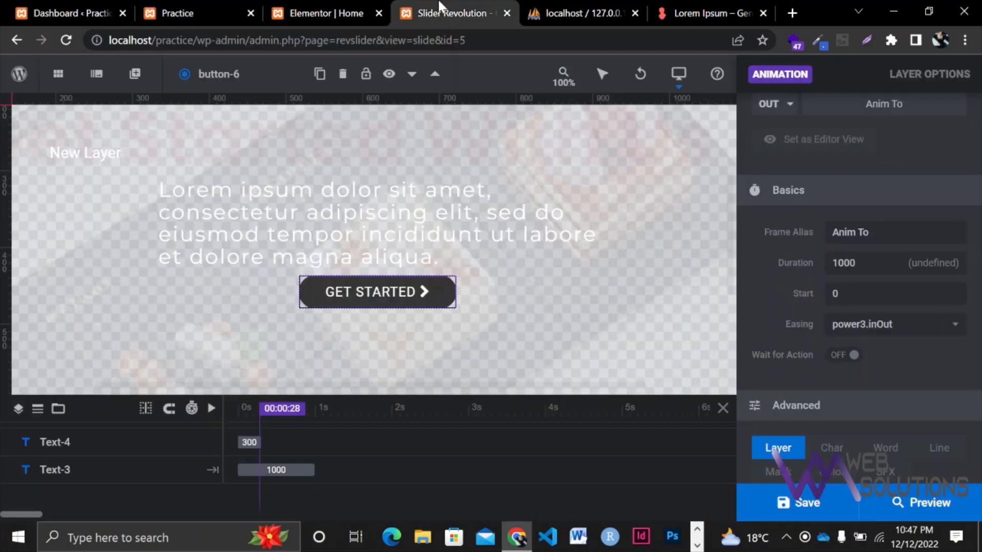
Try to delete the leftover "New Layer" text layer near the heading.
left_click(71, 157)
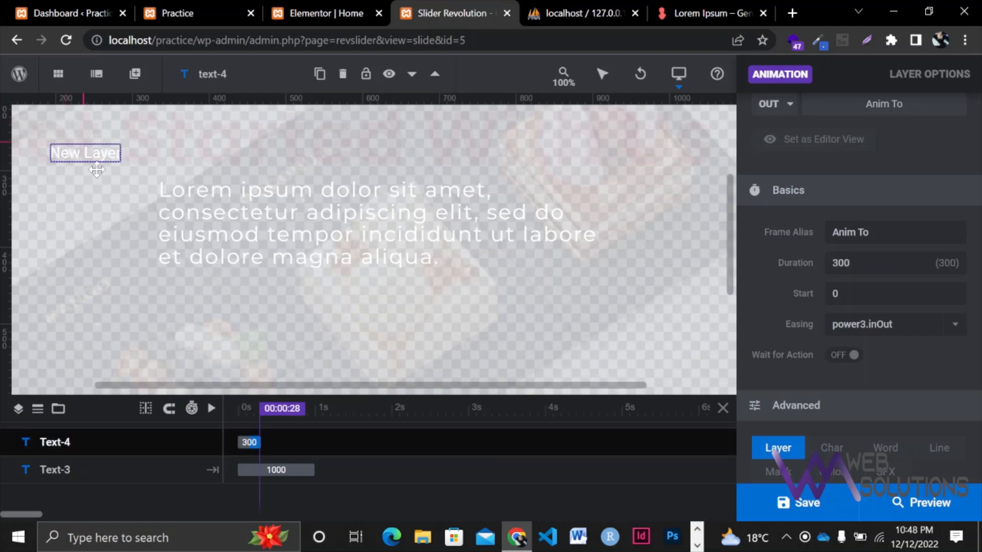
key("Delete")
key("ctrl+z")
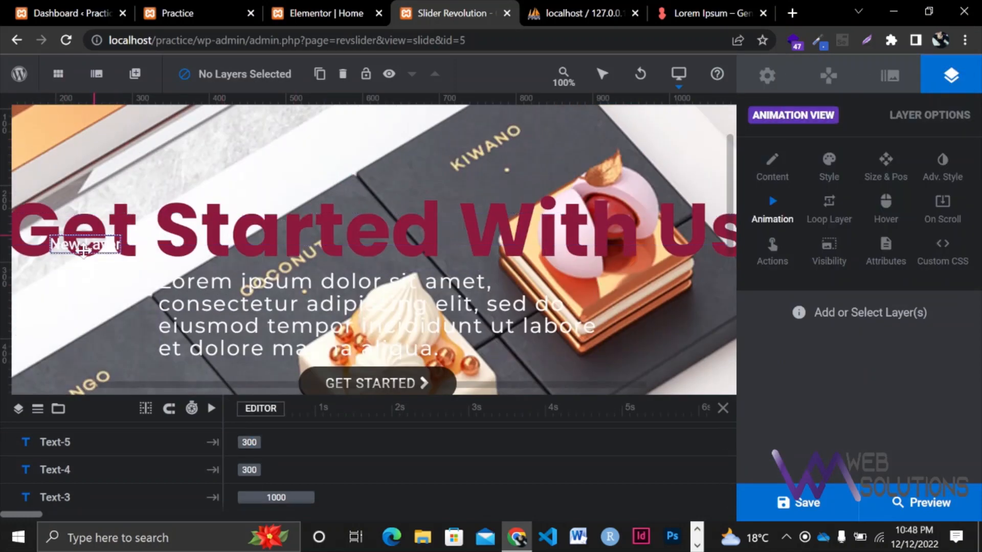
Move the leftover "New Layer" text clear of the "Get Started With Us" heading, delete that layer and save the module.
left_click_drag(110, 242, 137, 231)
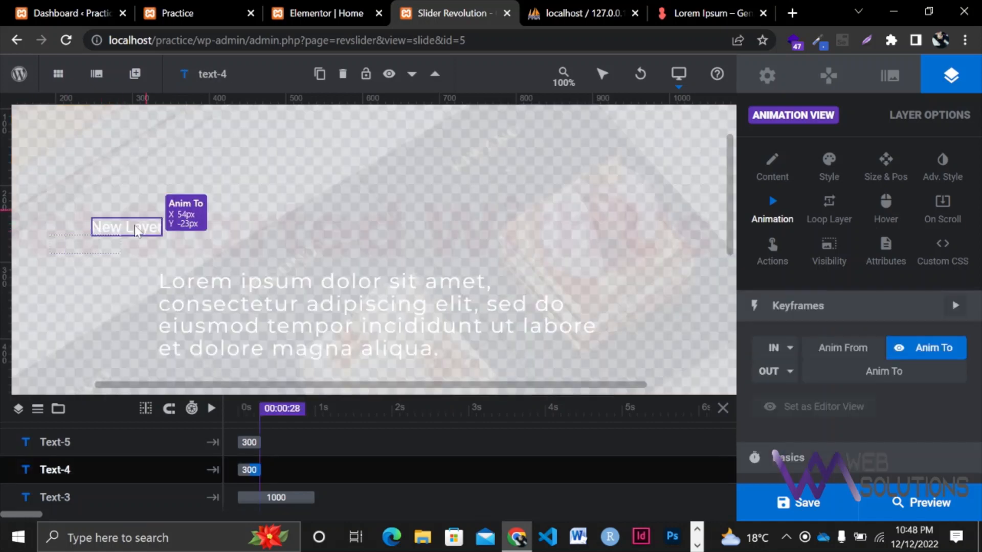
left_click(199, 474)
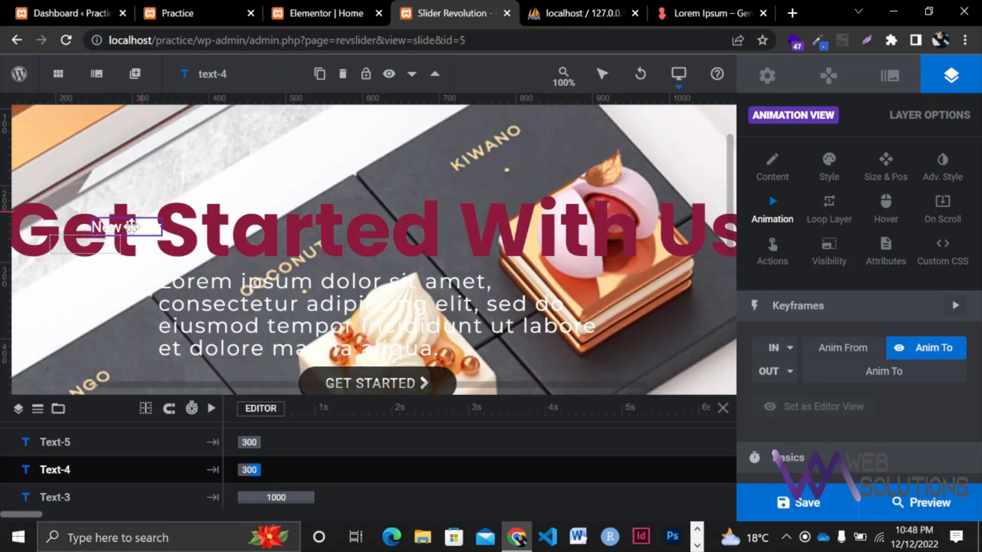
left_click_drag(134, 230, 172, 172)
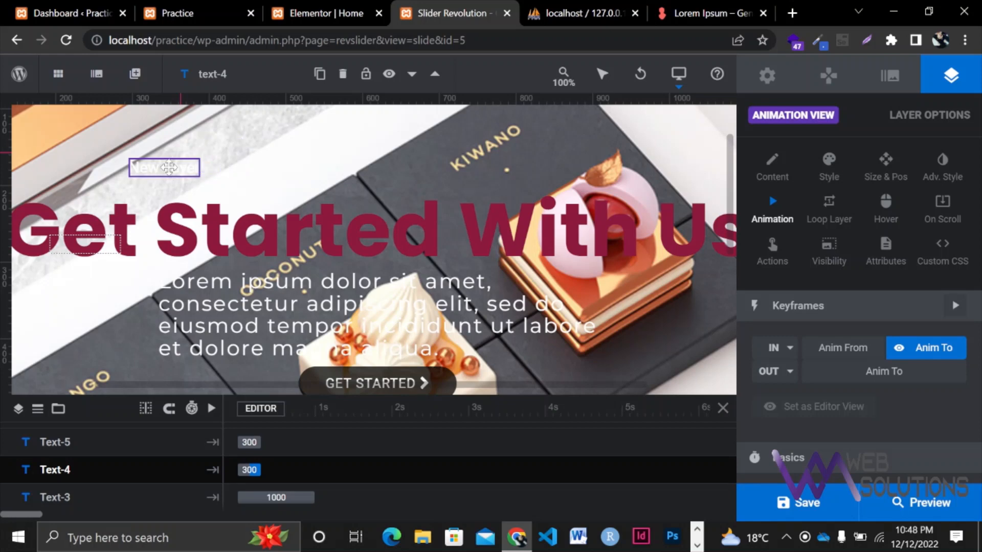
key("Delete")
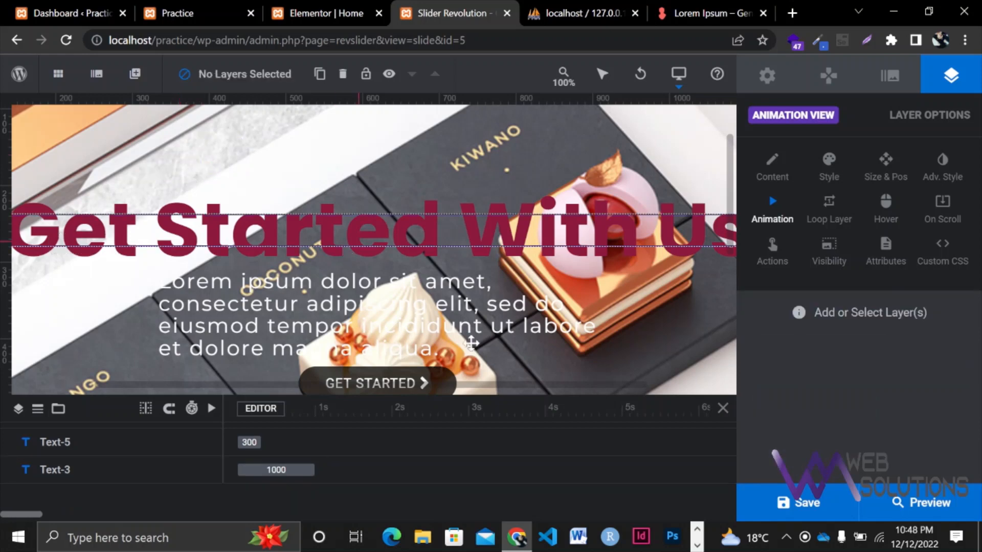
left_click(796, 507)
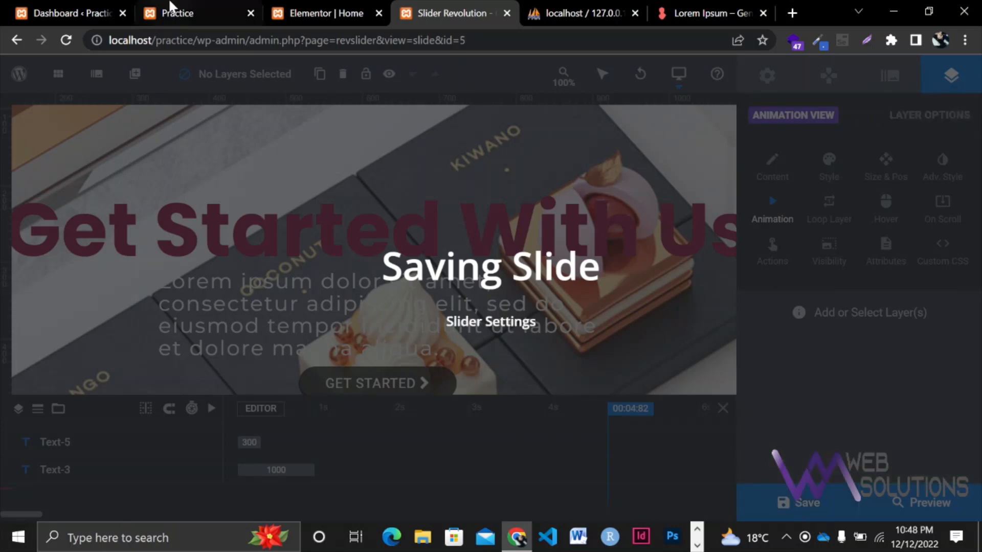
Reload the live Practice home page and review the updated hero slider.
left_click(202, 7)
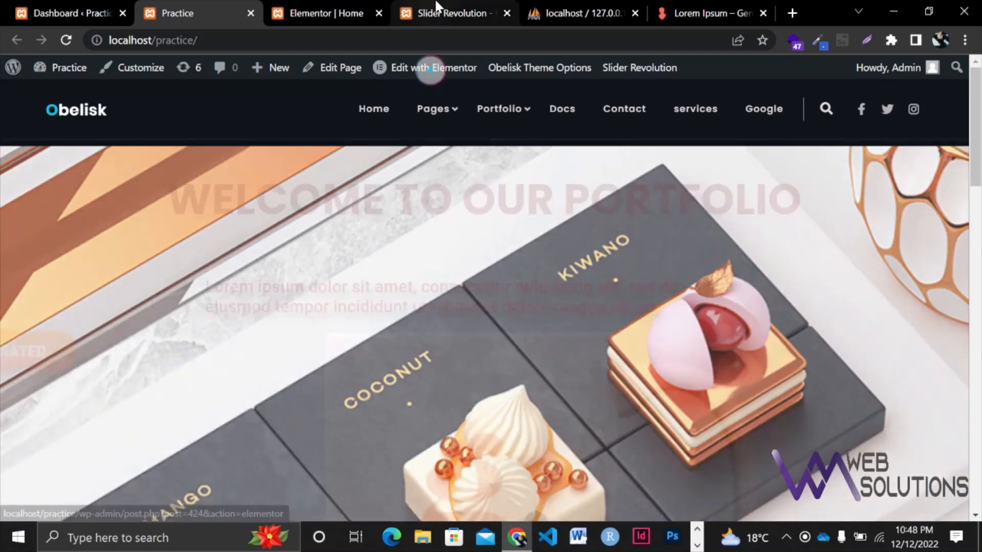
left_click(437, 6)
left_click(208, 9)
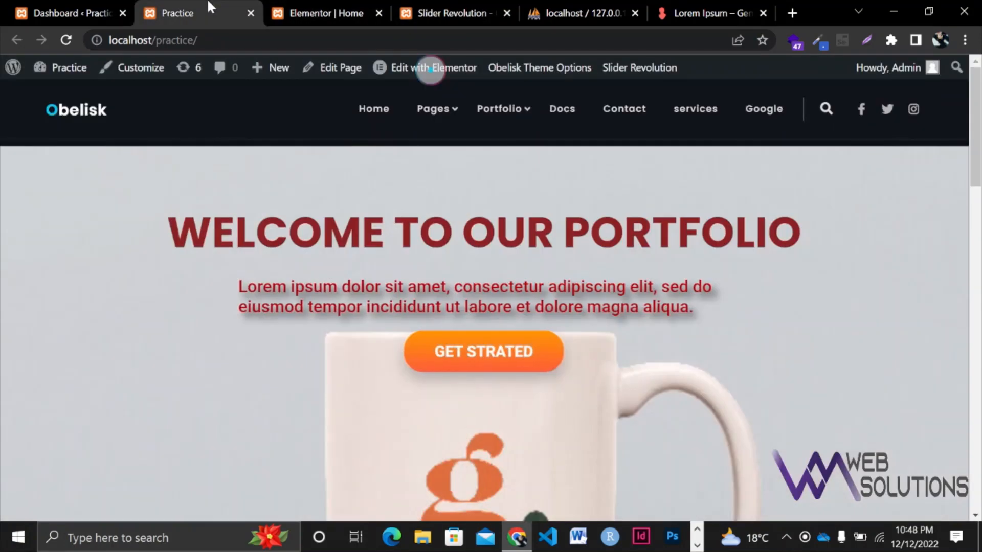
key("ctrl+r")
scroll(518, 461, "down", 7)
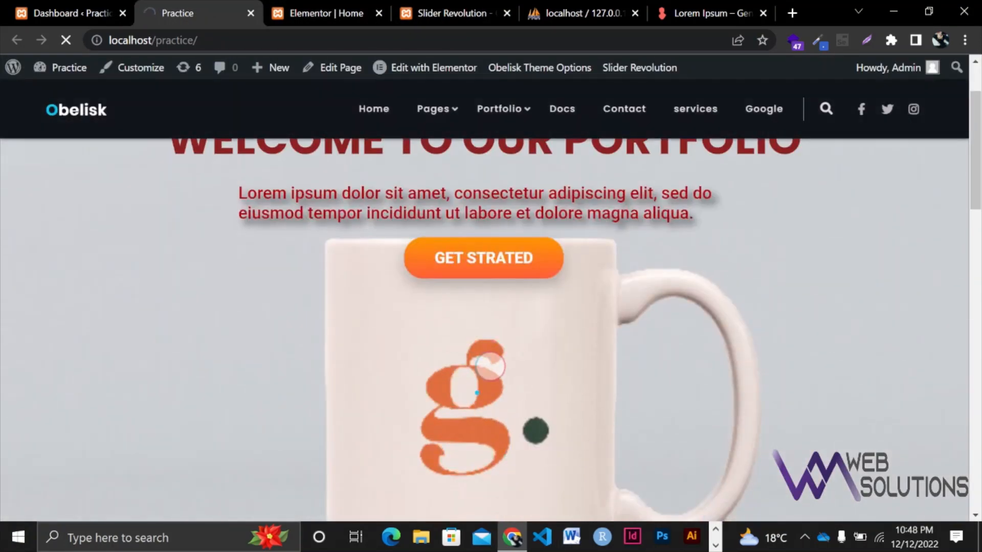
scroll(477, 393, "down", 4)
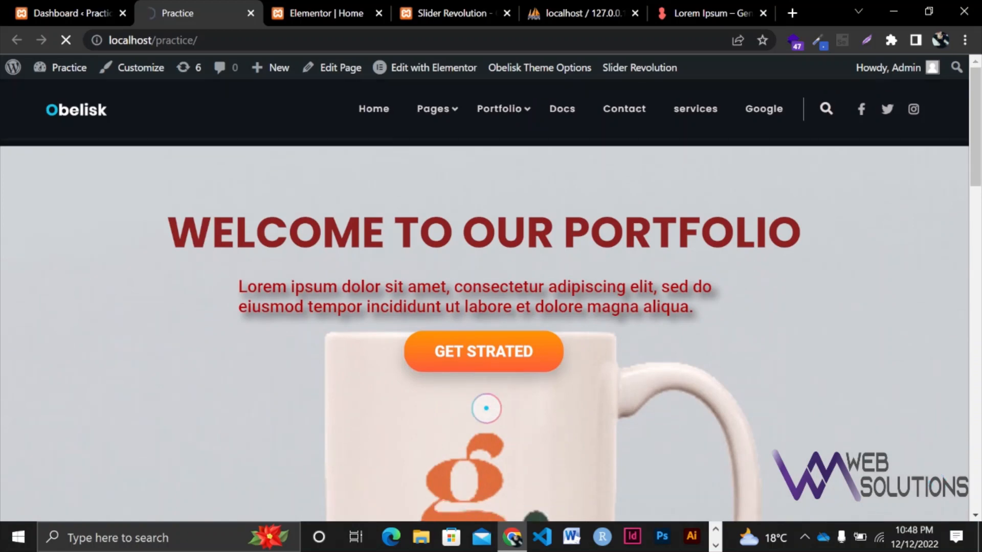
scroll(609, 402, "down", 6)
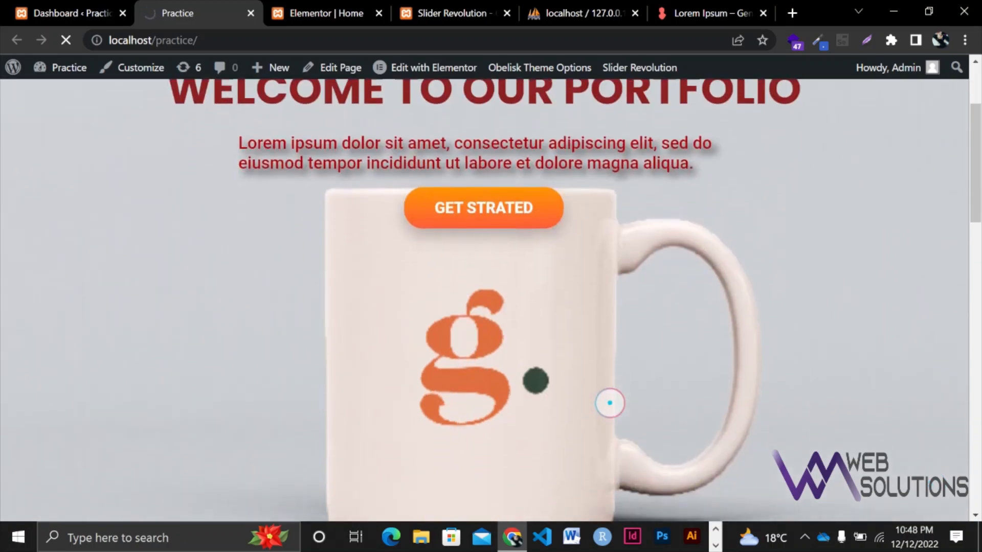